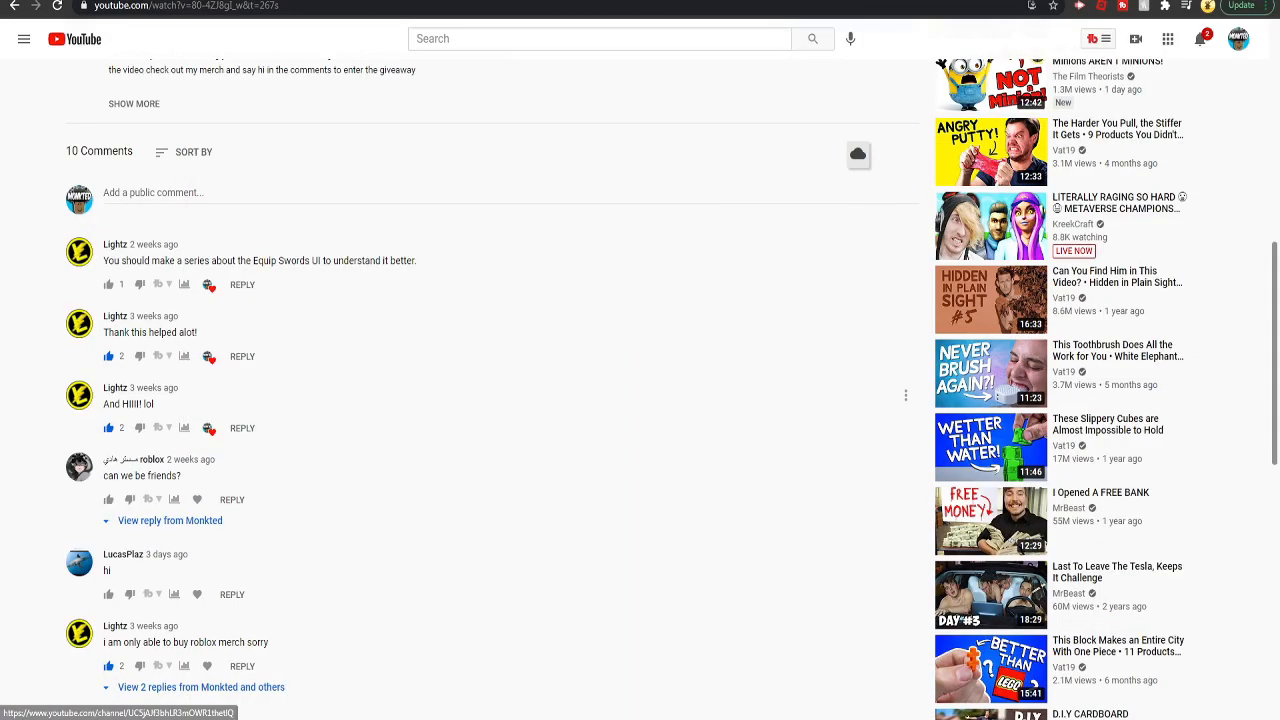
Step: Switch to the browser, look through the video's comments, and spin the wheel of names with two entries
scroll(700, 400, down, 2)
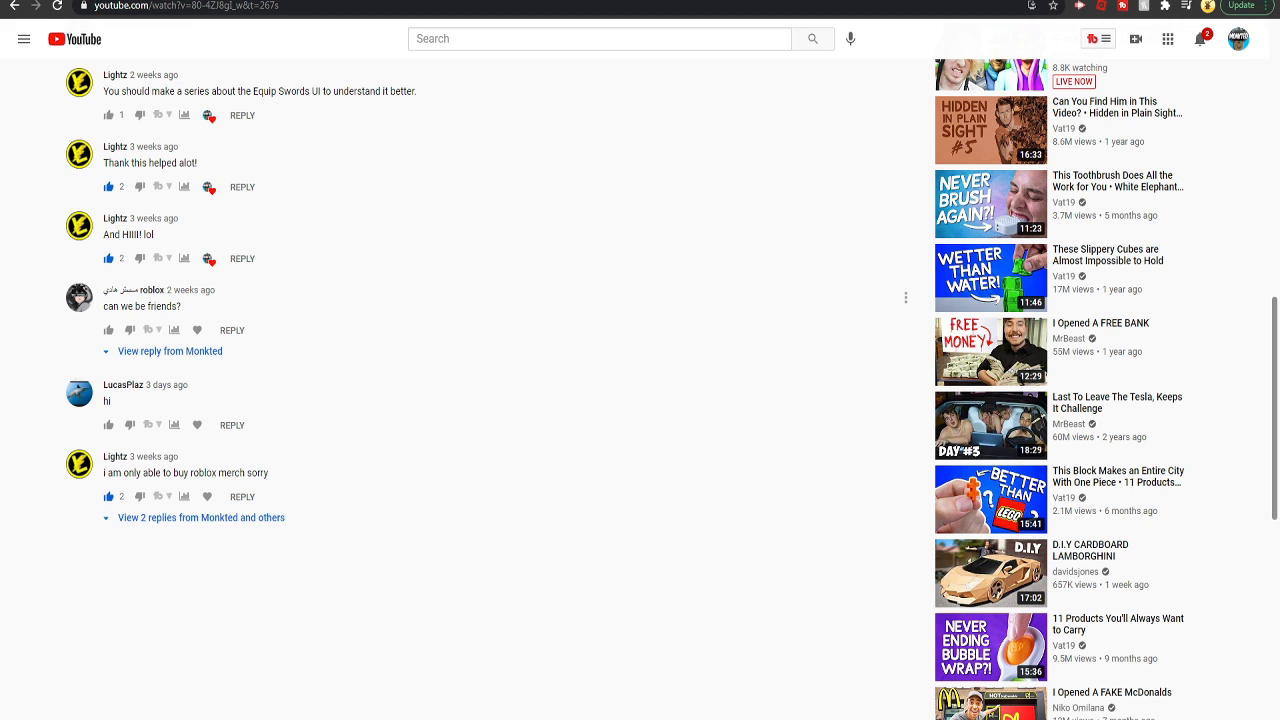
scroll(500, 345, up, 4)
scroll(500, 345, down, 2)
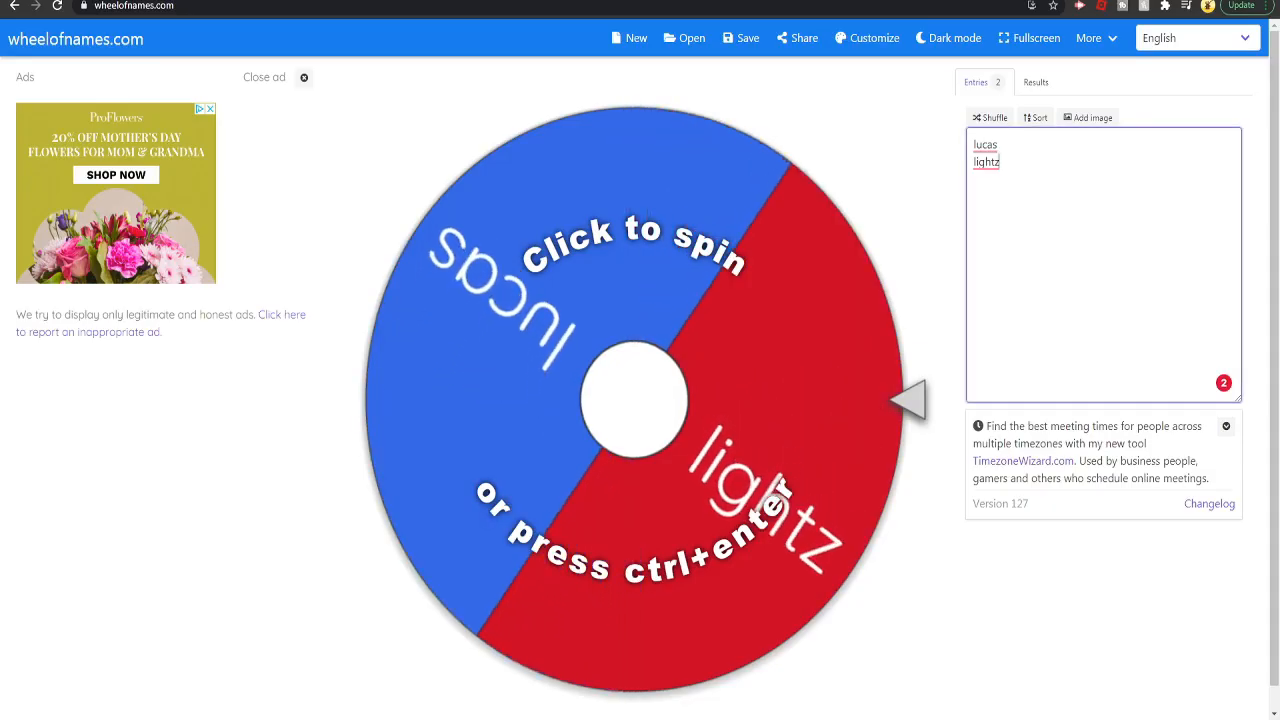
key(ctrl+Return)
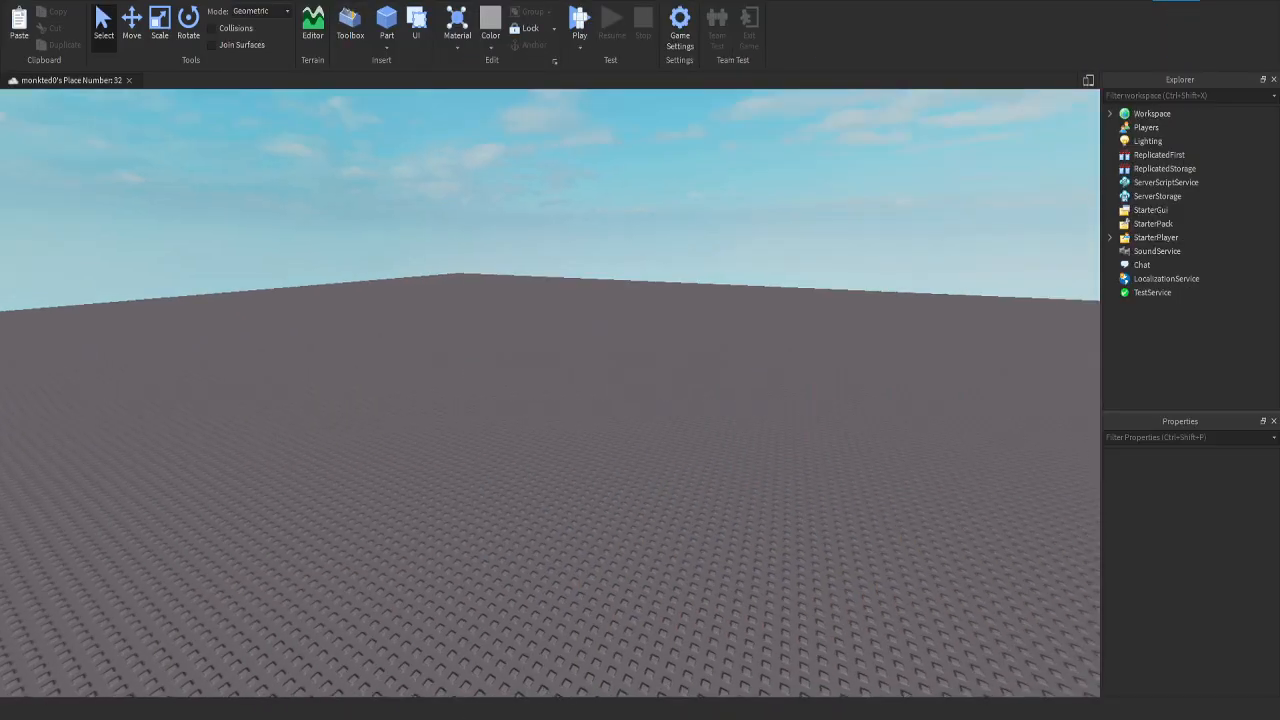
Step: Expand Workspace and insert a Part into it
right_drag(550, 392, 362, 356)
key(a)
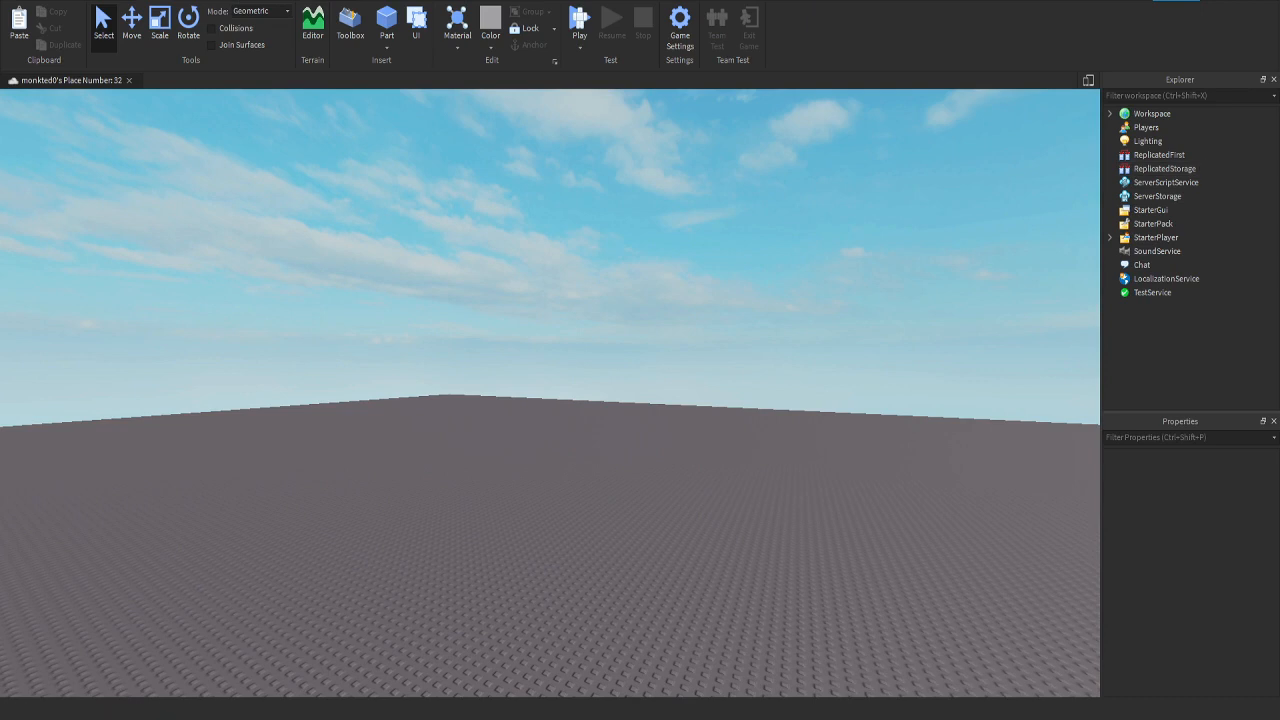
click(1110, 114)
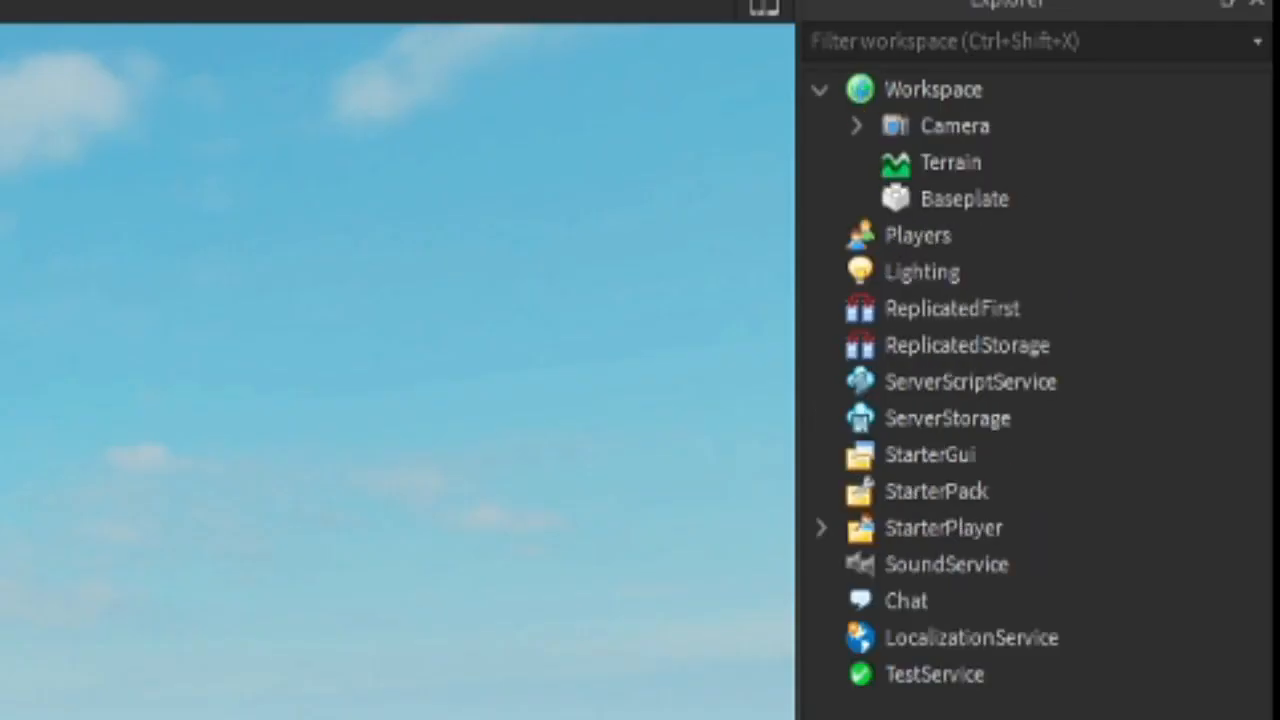
right_drag(400, 360, 490, 430)
click(934, 90)
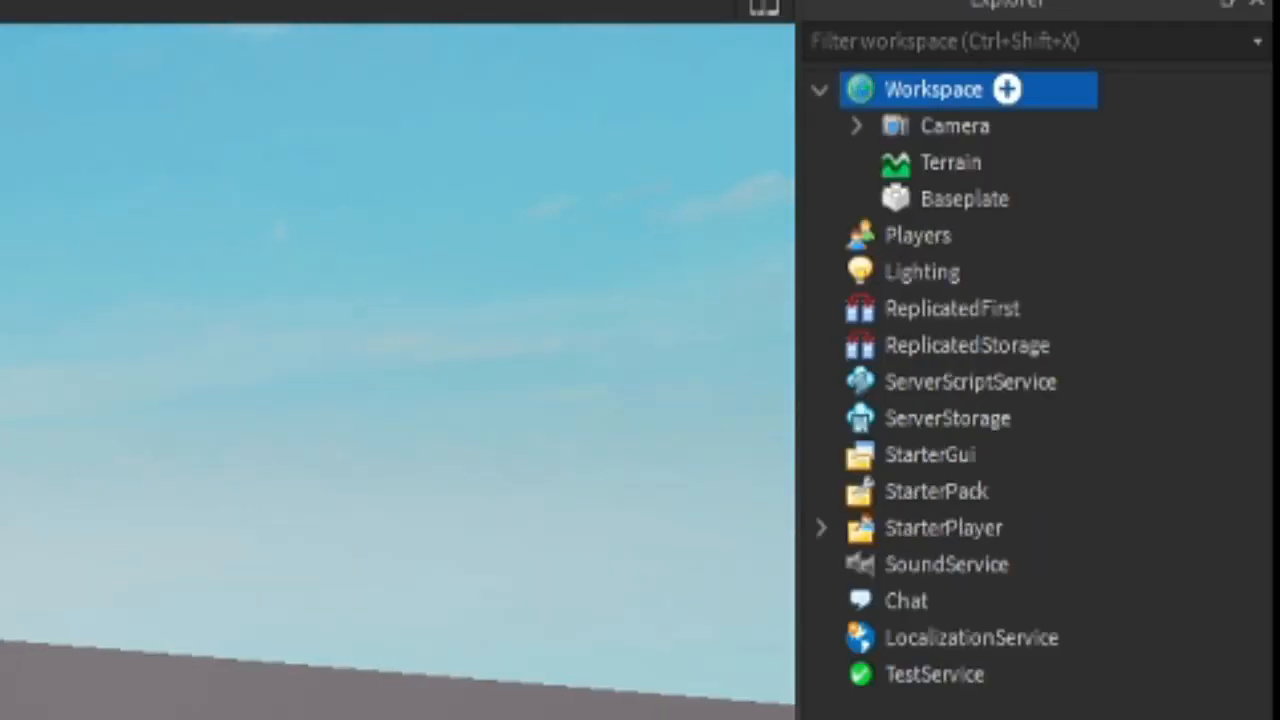
click(1007, 90)
click(866, 263)
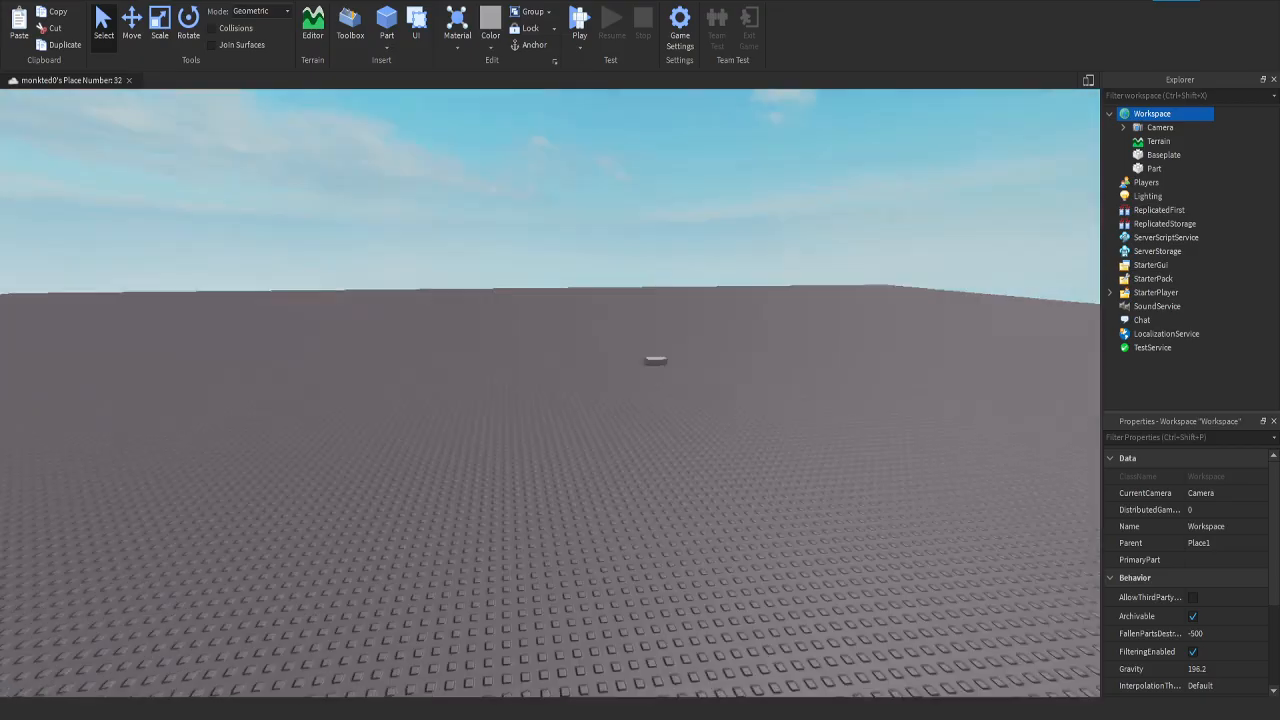
key(w)
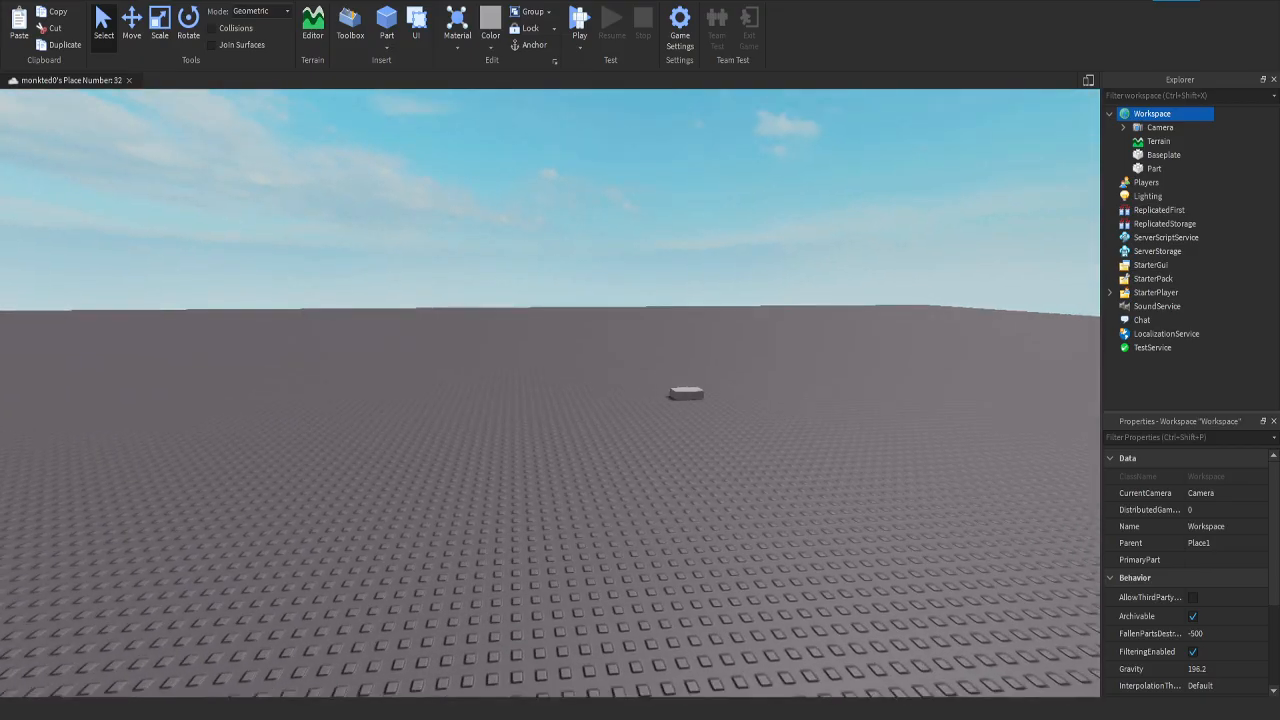
Step: Scale the new part on the baseplate into a taller and much wider block
click(678, 394)
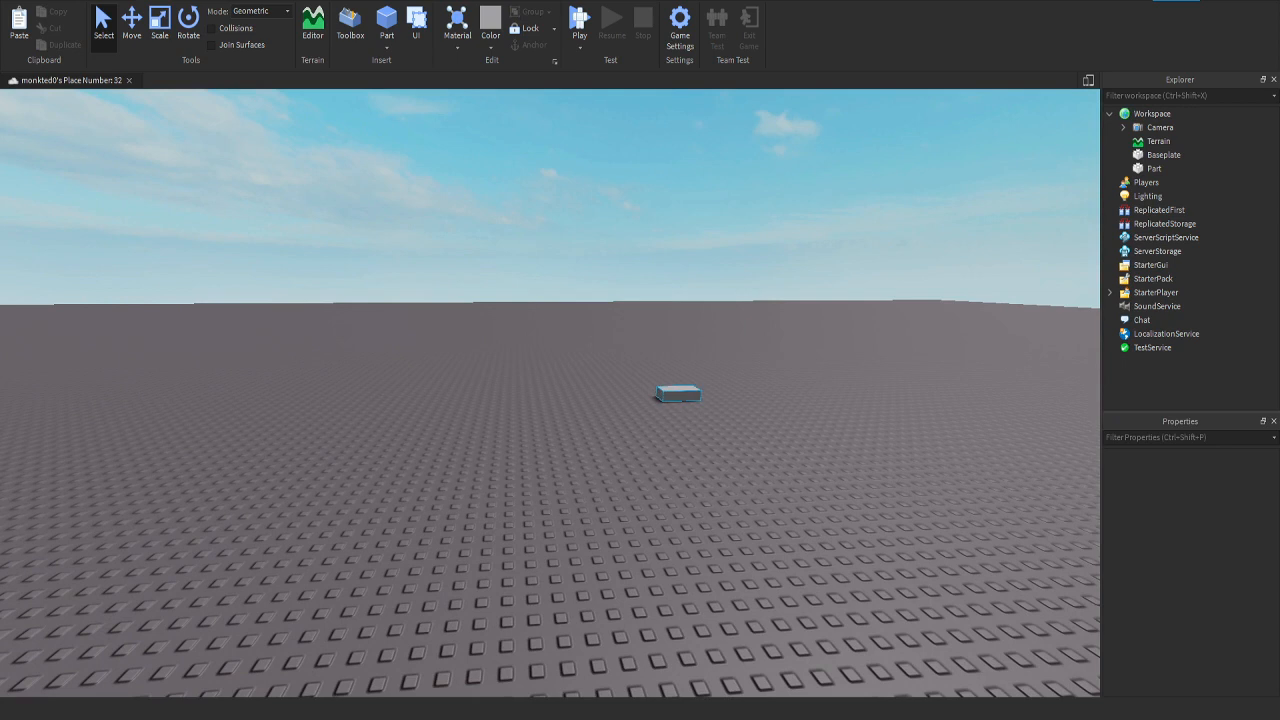
key(ctrl+3)
drag(680, 354, 691, 240)
drag(634, 341, 395, 345)
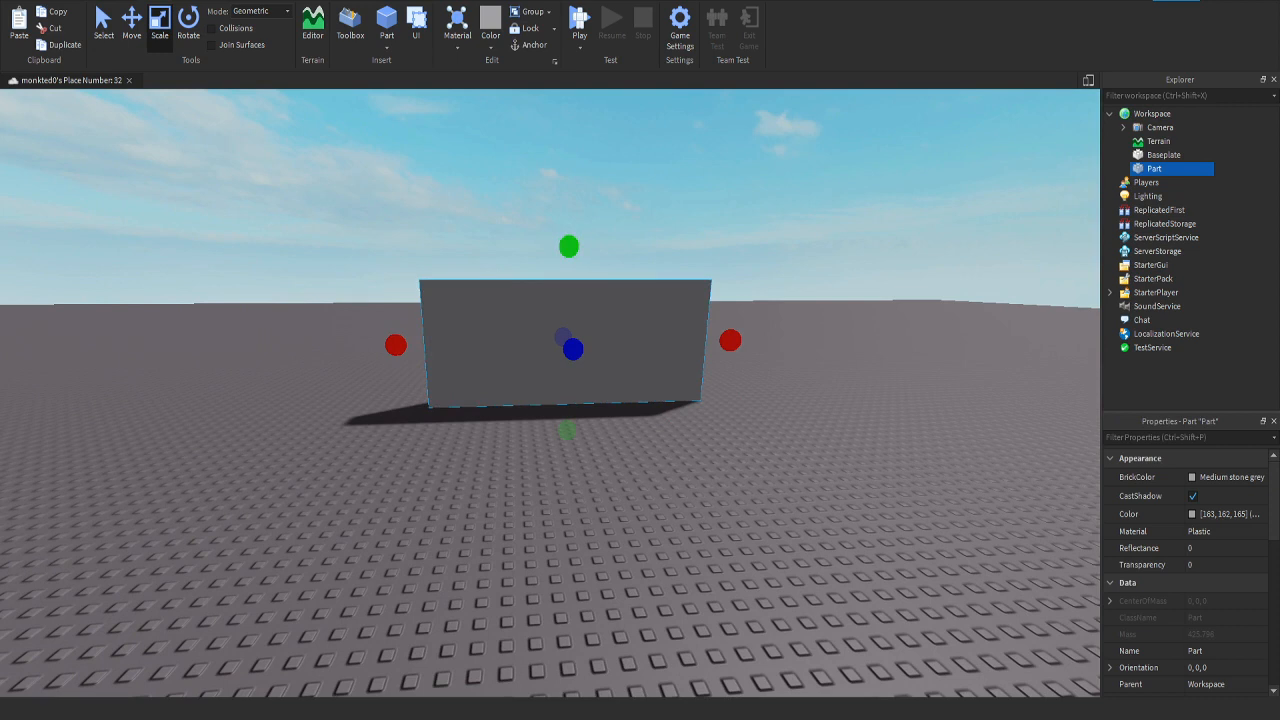
Step: Set the move snap increment to 1 stud and examine the studs on the baseplate beside the part
click(270, 1)
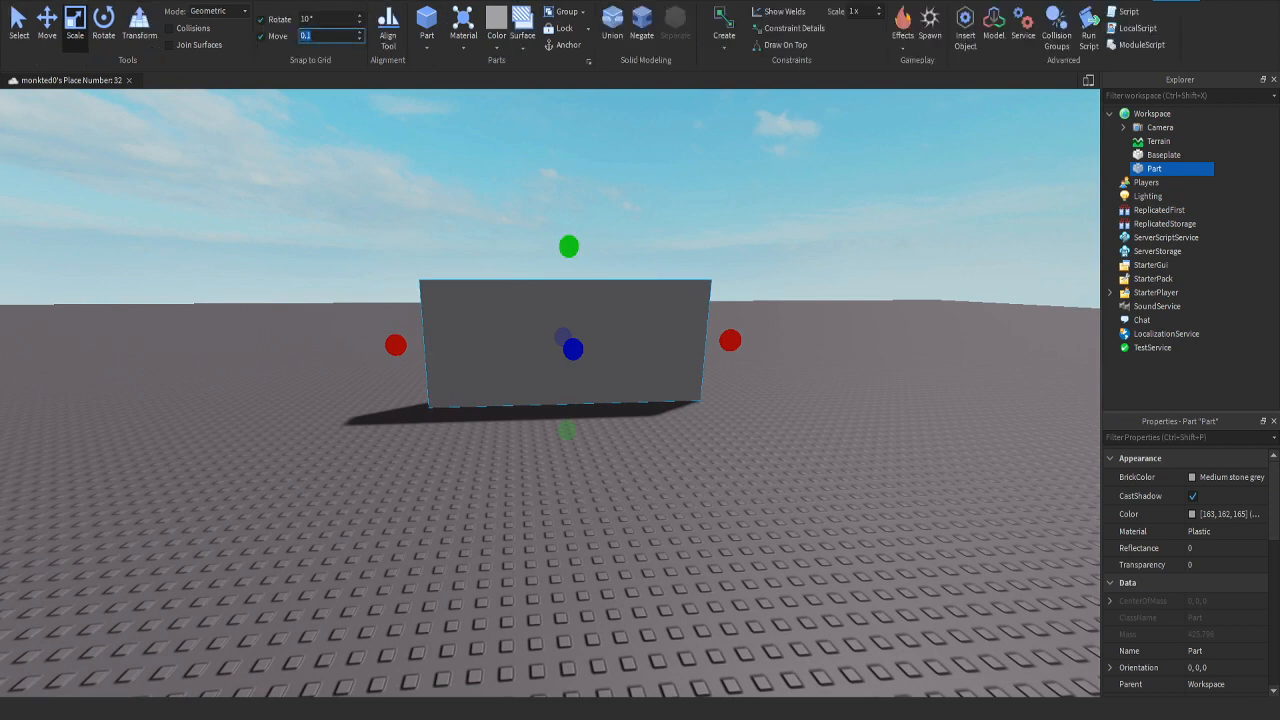
text(1)
key(w)
right_drag(560, 380, 760, 465)
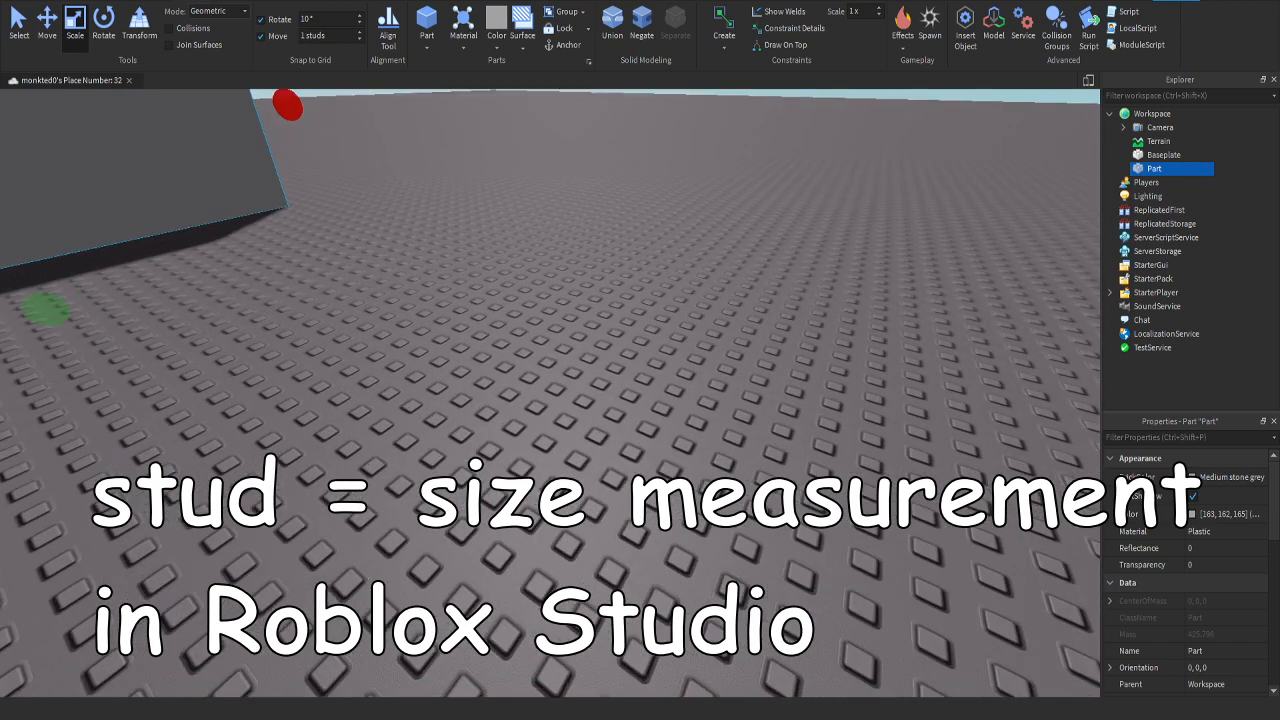
key(w)
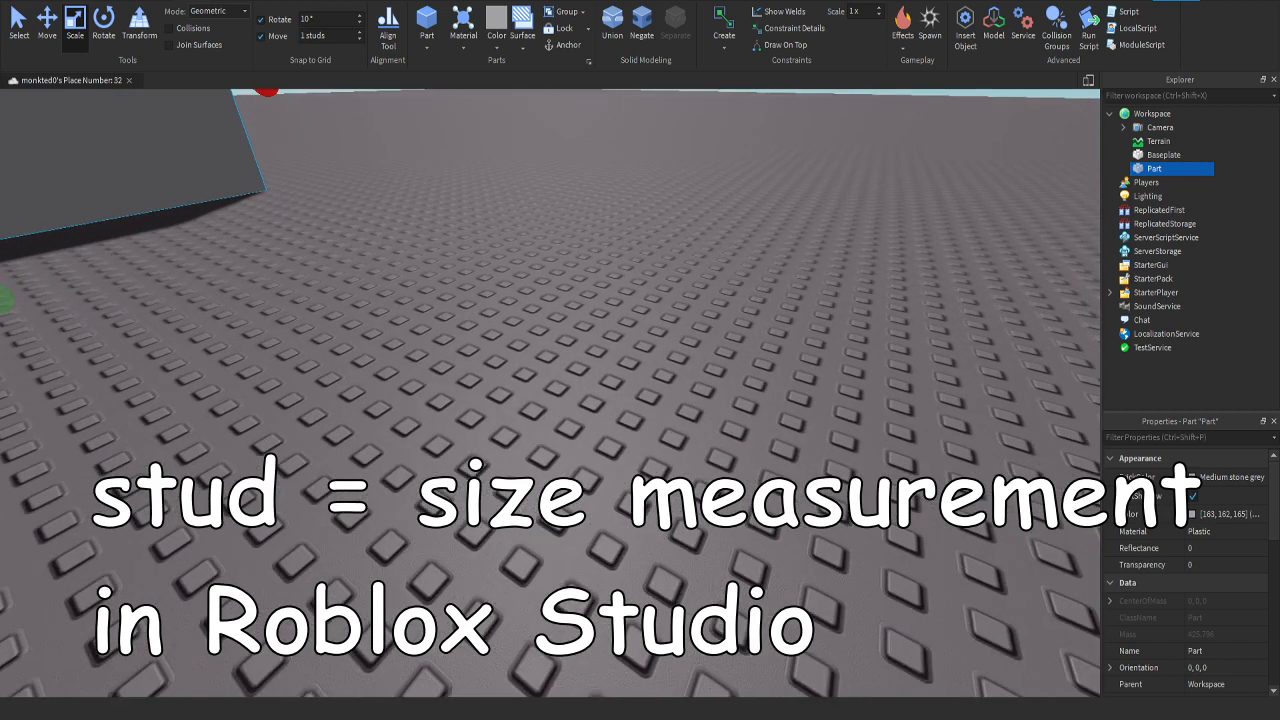
key(s)
right_drag(760, 465, 640, 318)
key(w)
key(w)
key(d)
mouse_move(696, 354)
mouse_down()
mouse_move(660, 354)
mouse_move(695, 354)
mouse_up()
right_drag(695, 354, 668, 400)
key(s)
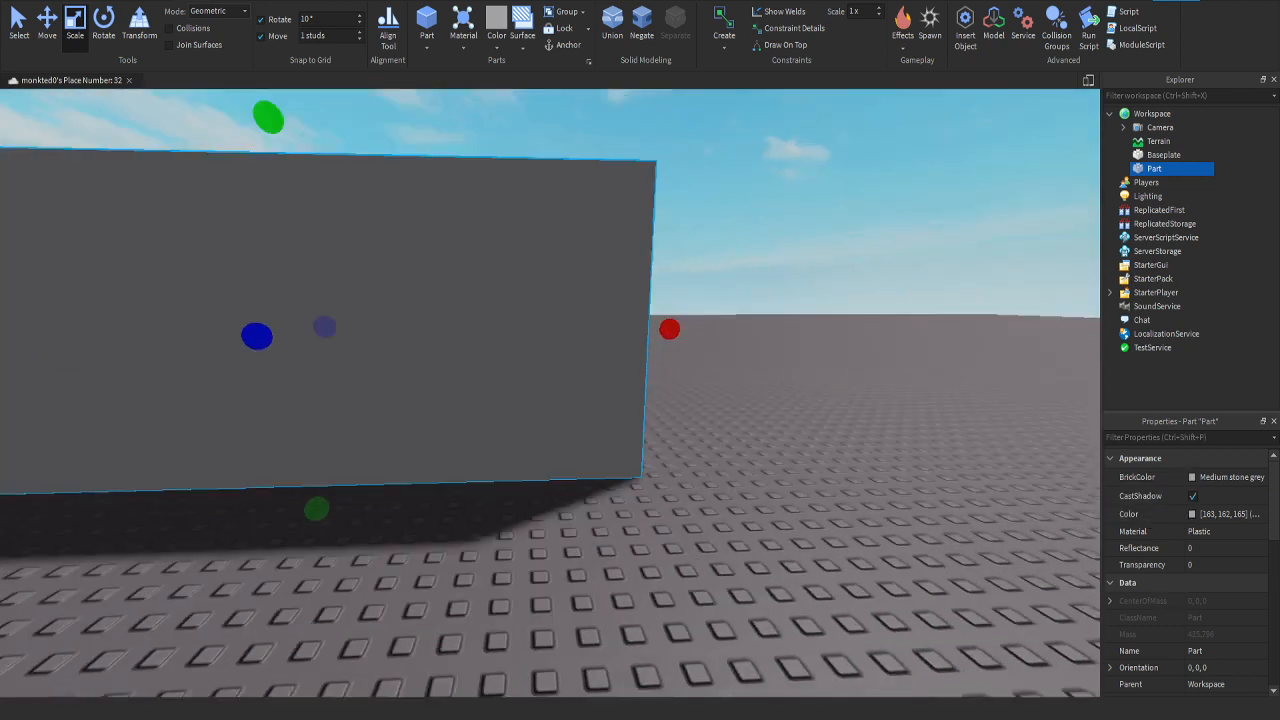
Step: Scale the part's width down into a narrow upright slab using 1-stud snapping
key(s)
key(s)
drag(637, 340, 152, 342)
key(a)
key(w)
right_drag(152, 342, 122, 315)
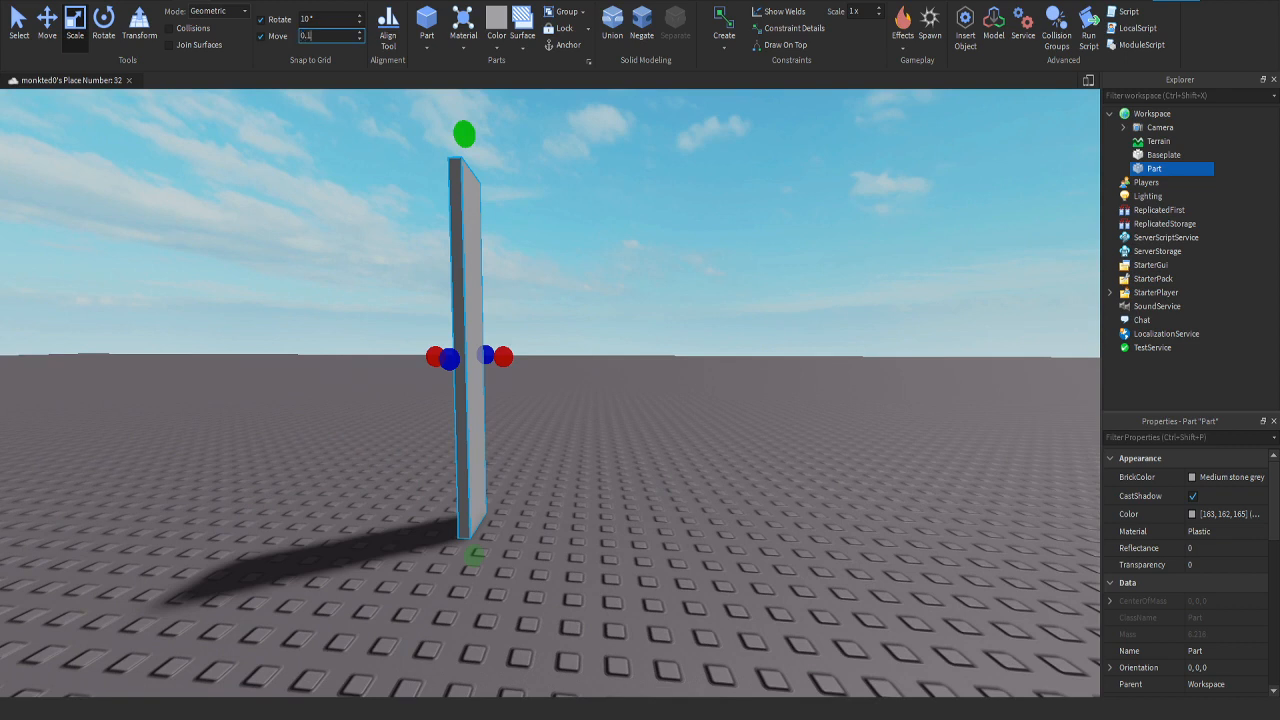
Step: Thin the slab further with the move snap at 0.1 studs, and delete the part
drag(503, 357, 495, 357)
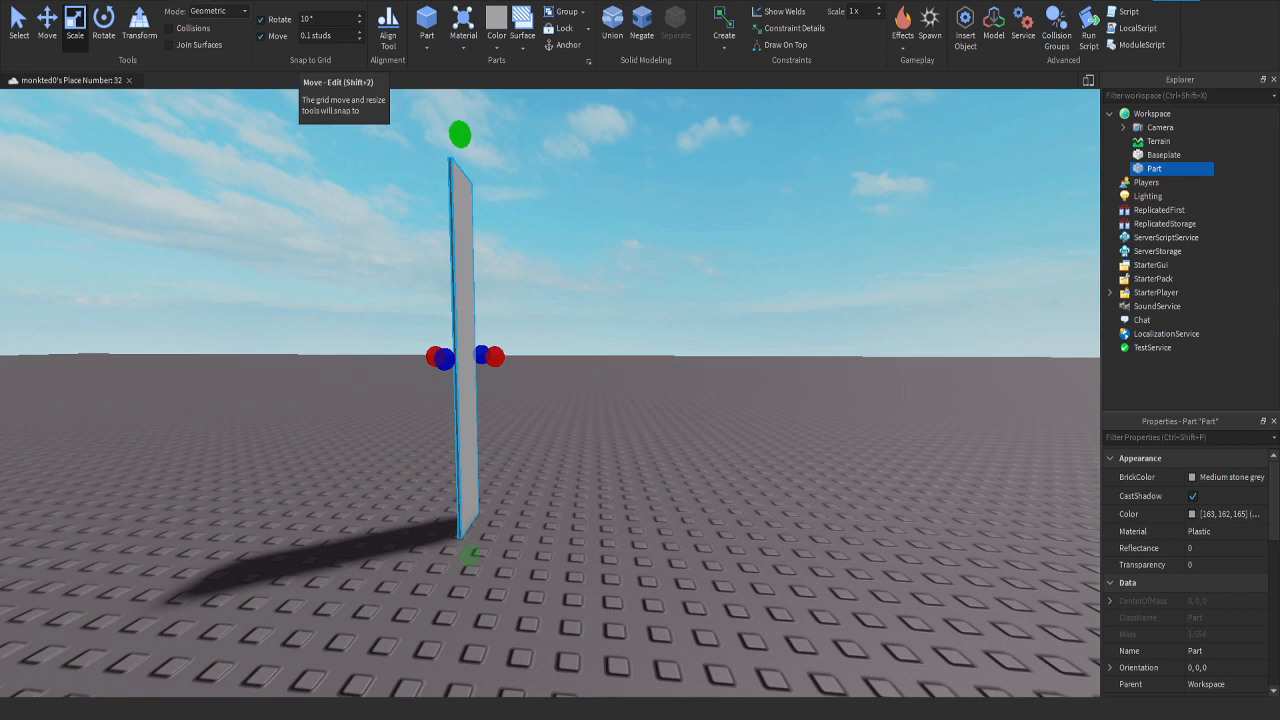
key(Delete)
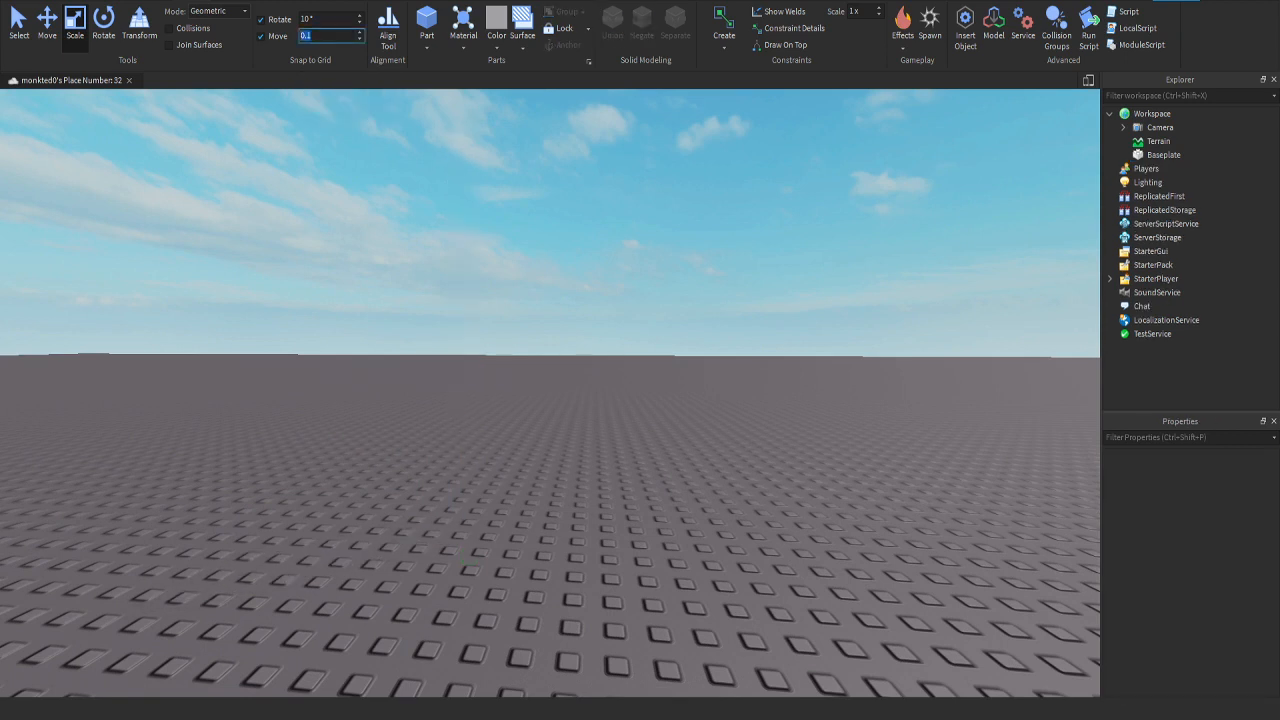
Step: Insert a RemoteEvent into ReplicatedStorage and delete it again
right_drag(550, 390, 692, 390)
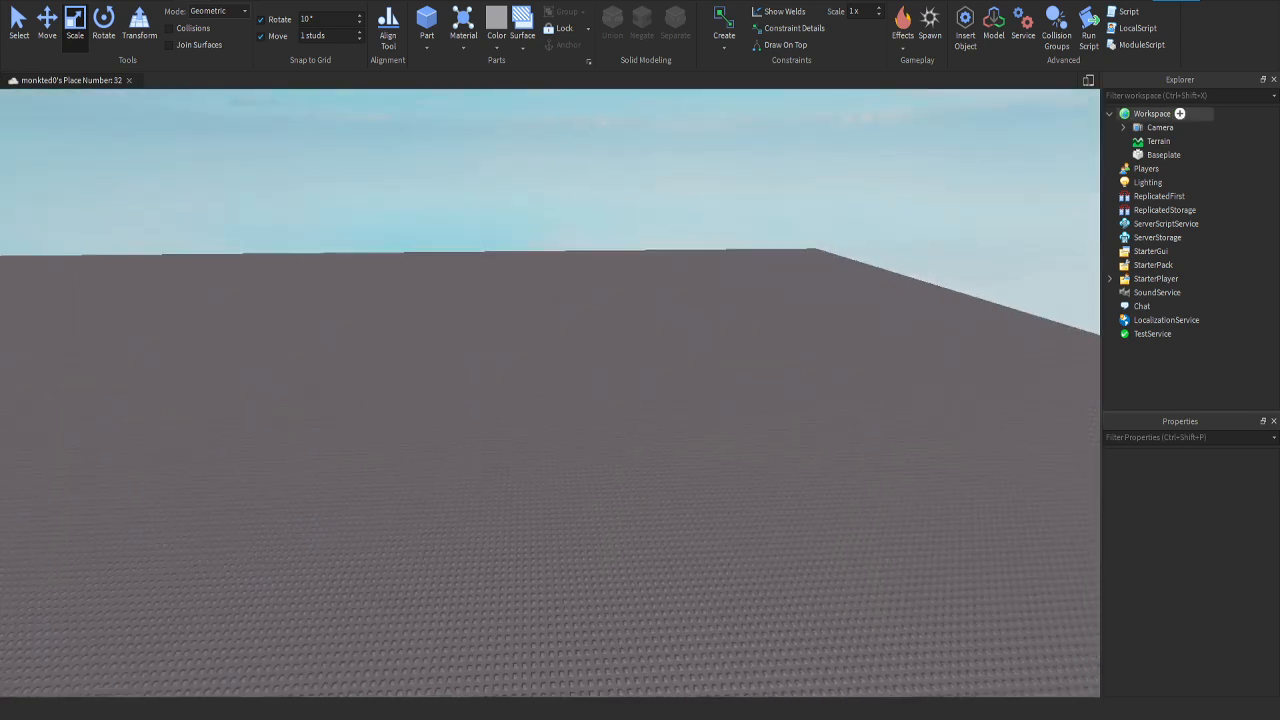
click(1165, 210)
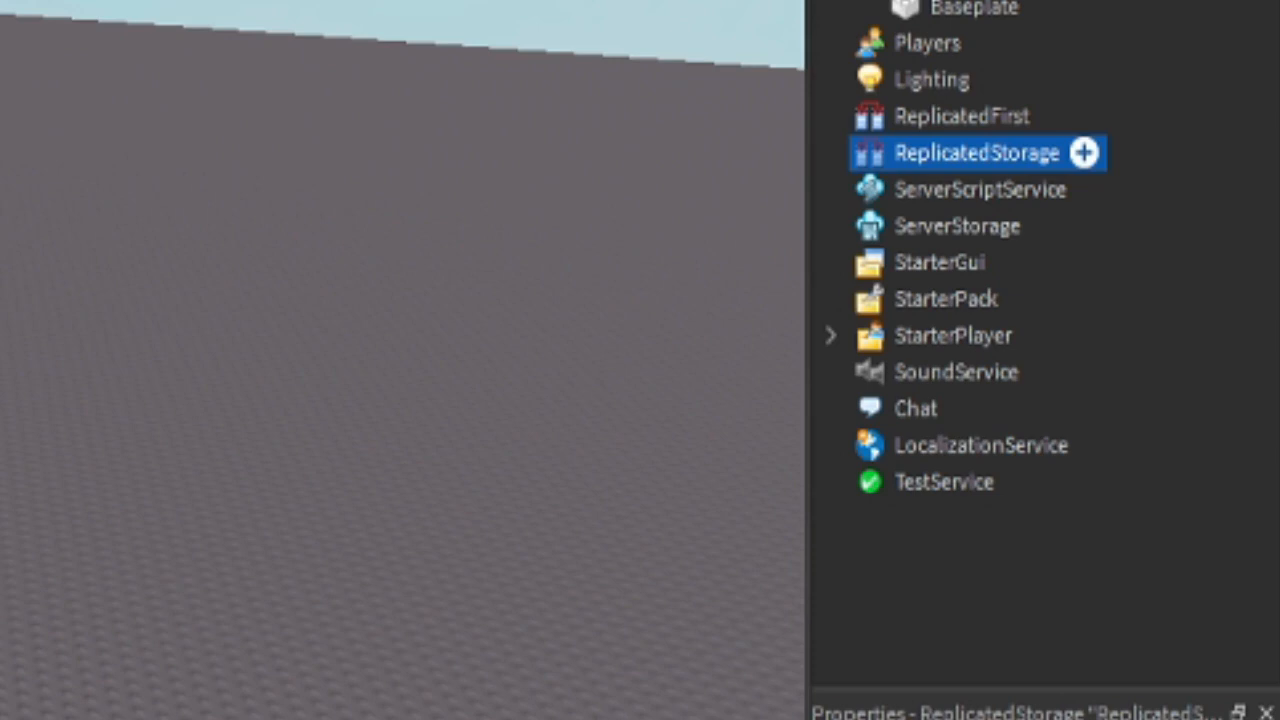
click(1084, 152)
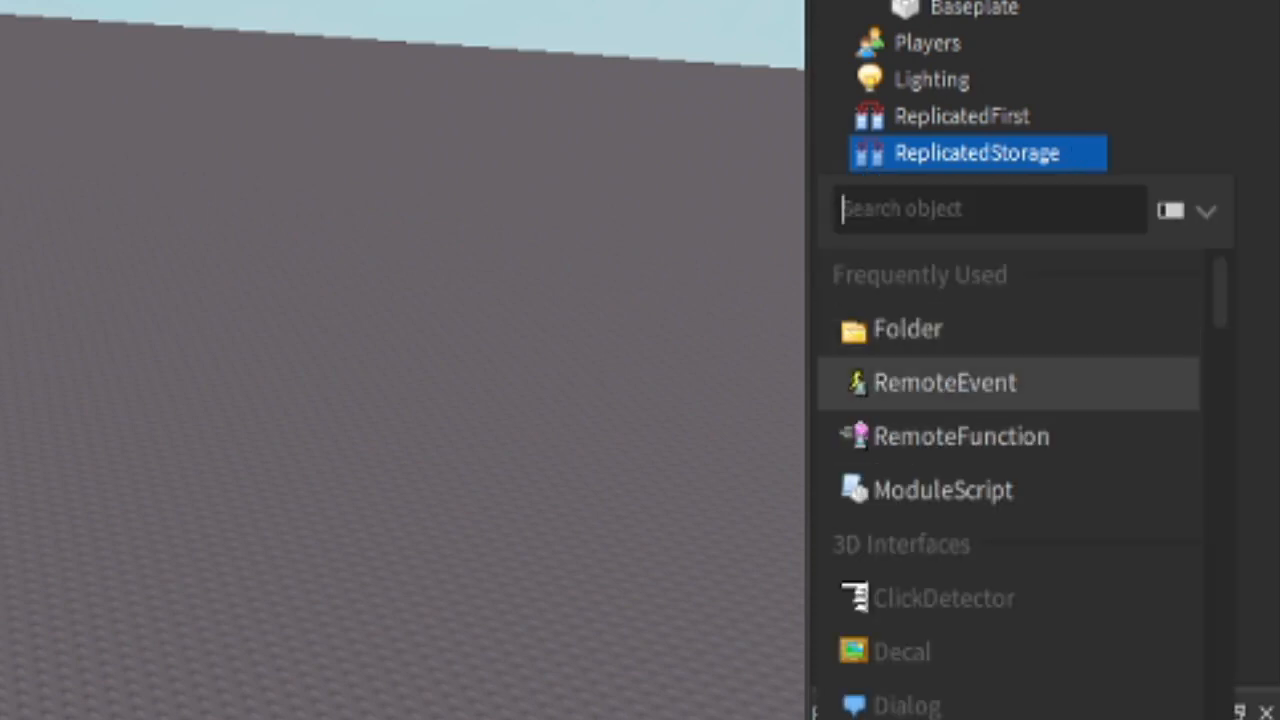
click(962, 116)
click(962, 116)
click(976, 153)
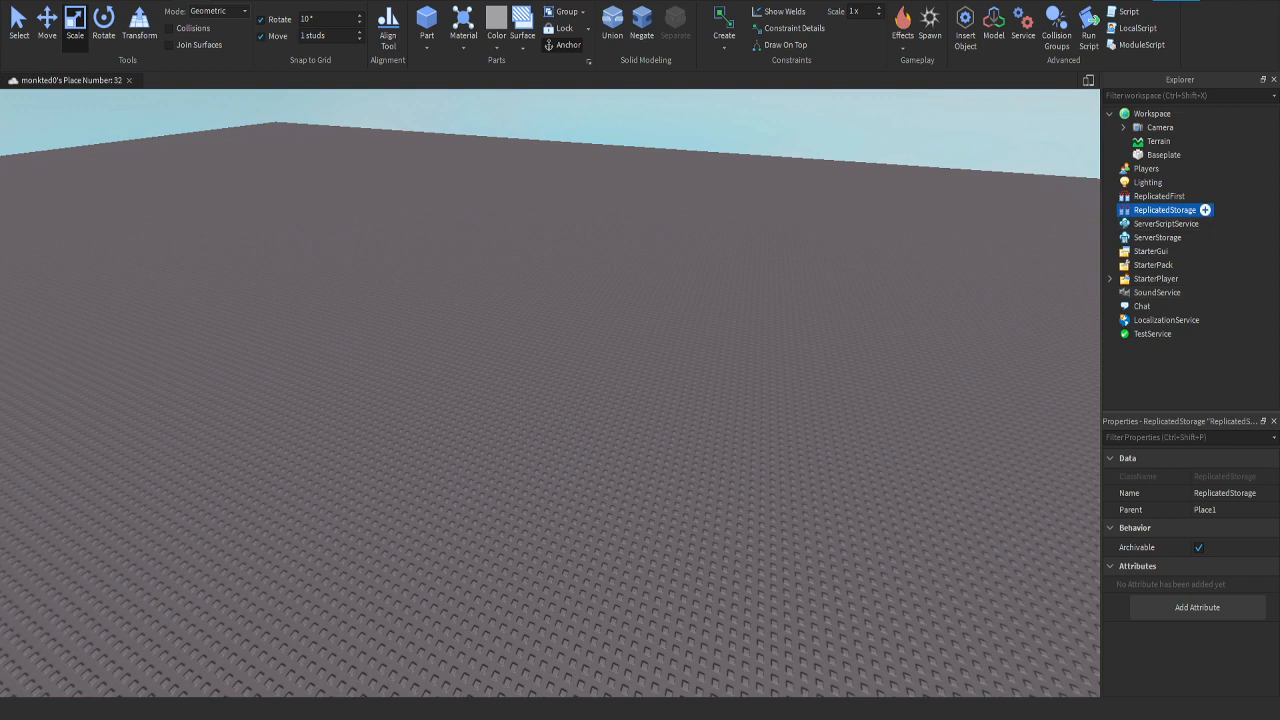
click(1205, 210)
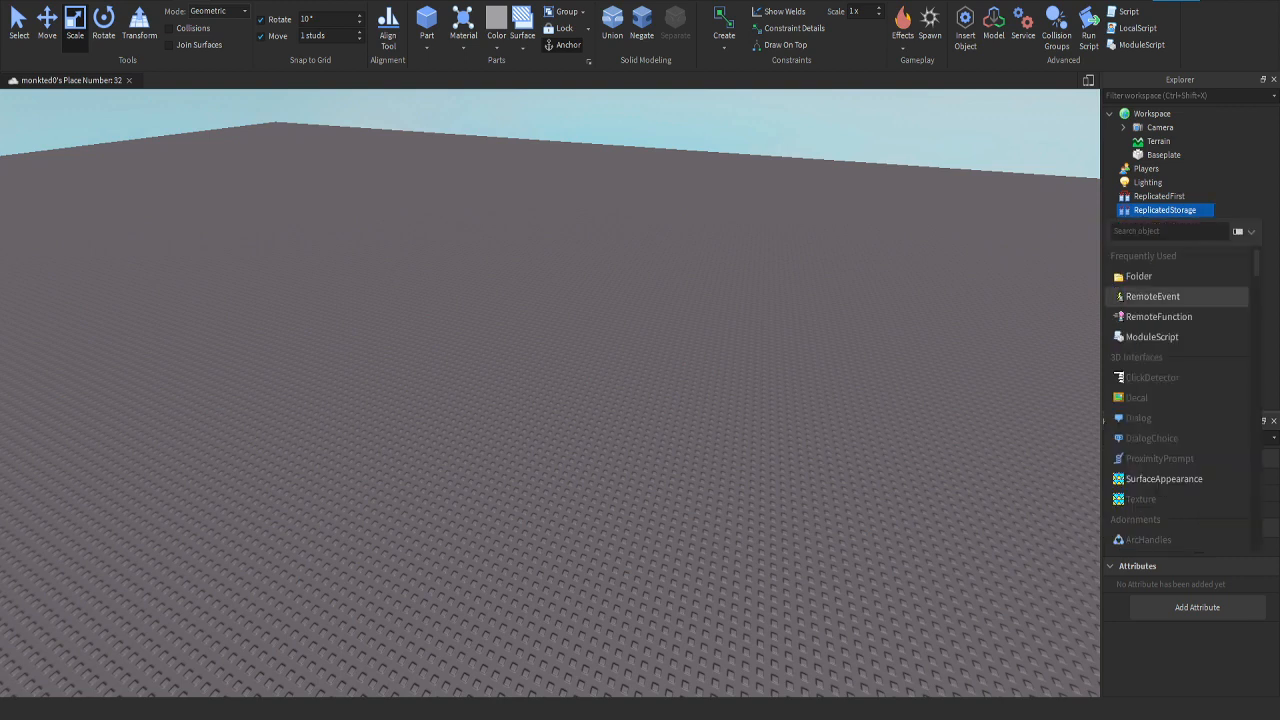
click(1152, 296)
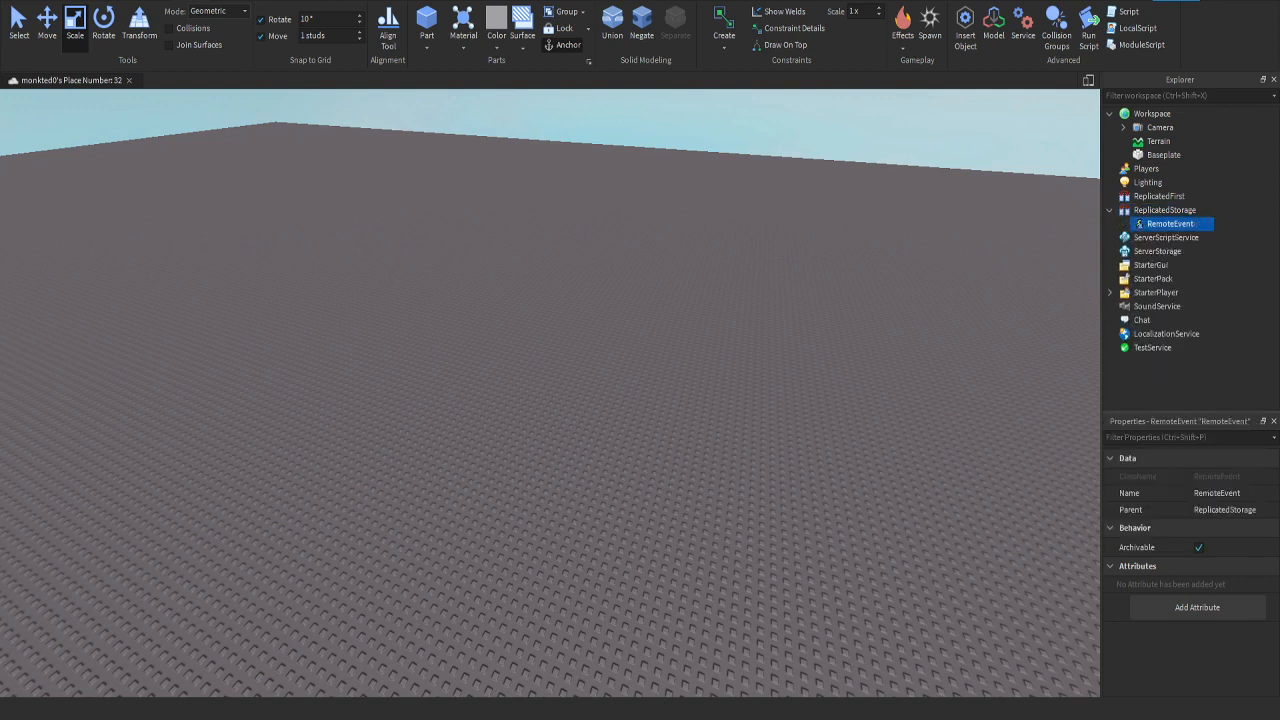
right_drag(550, 392, 424, 370)
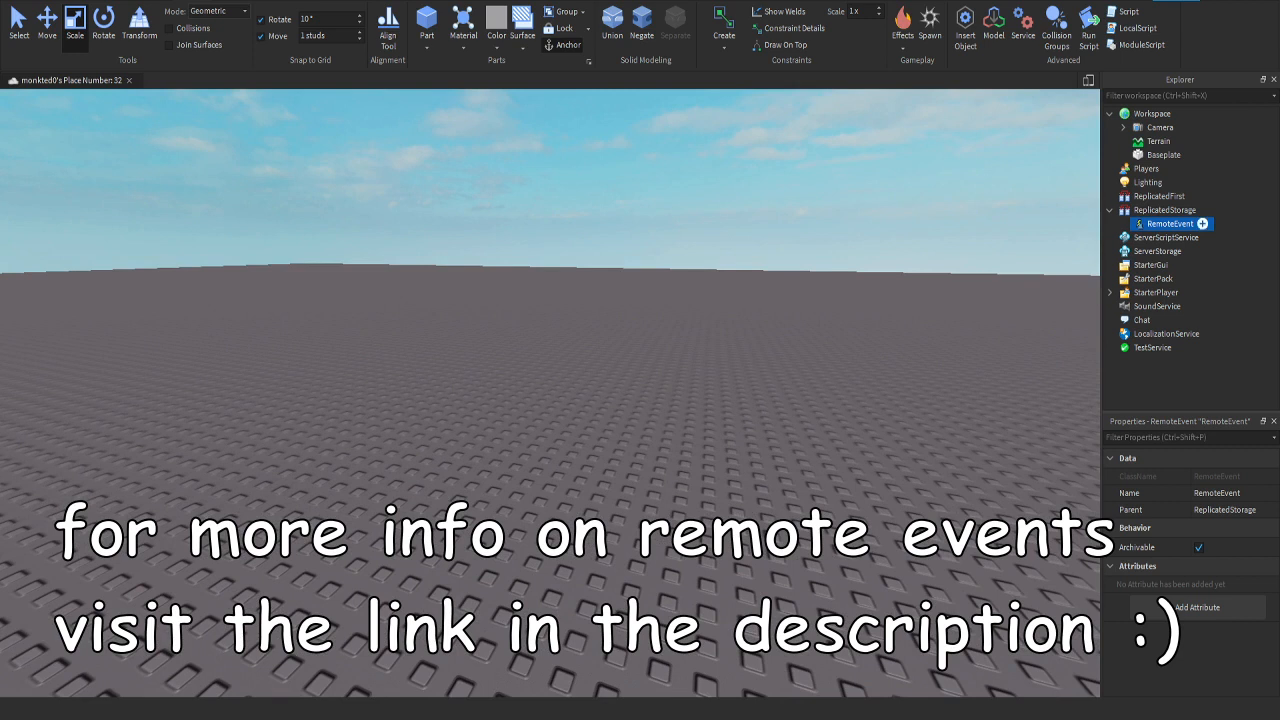
key(Delete)
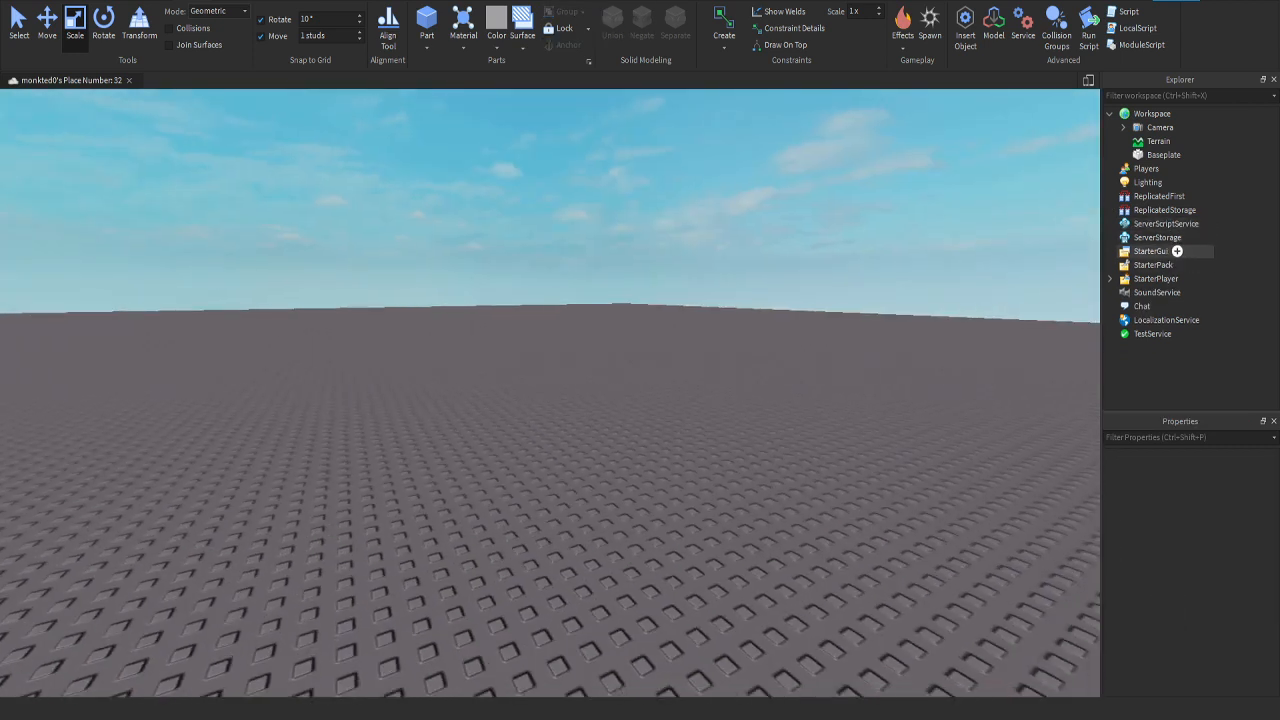
Step: Add a ScreenGui to StarterGui and insert a TextButton inside it
click(1175, 251)
click(1181, 251)
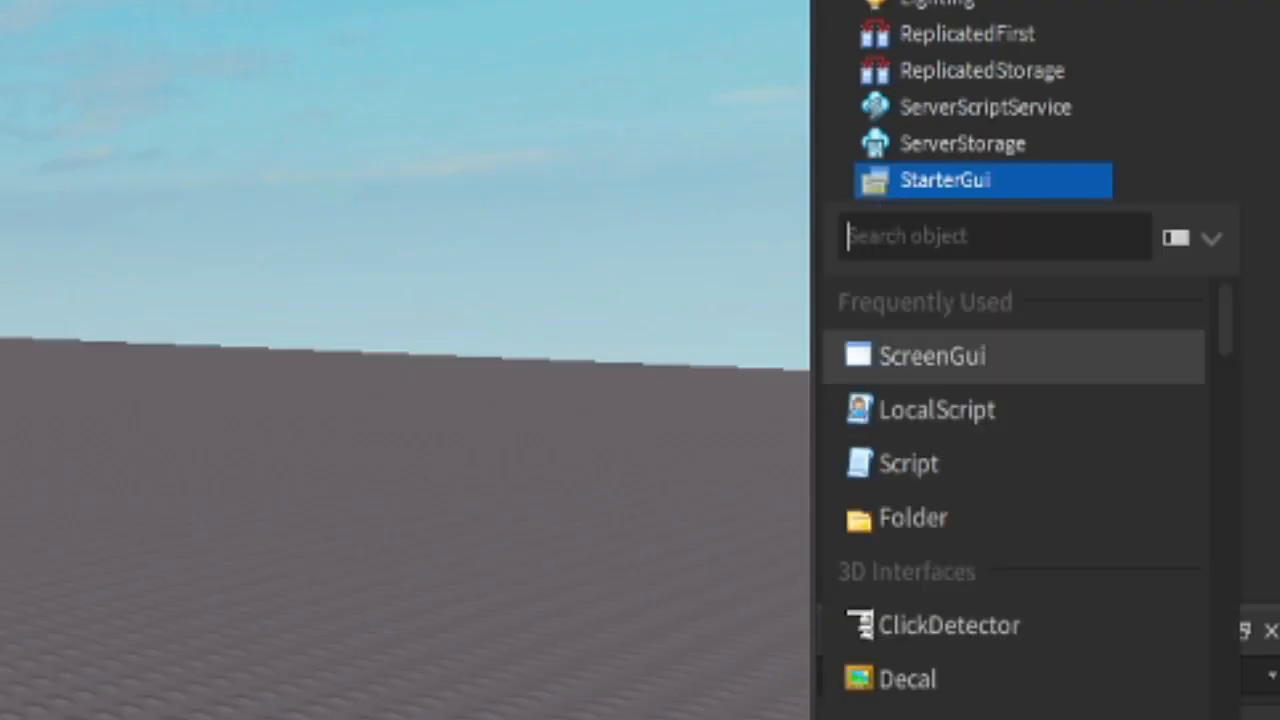
click(930, 356)
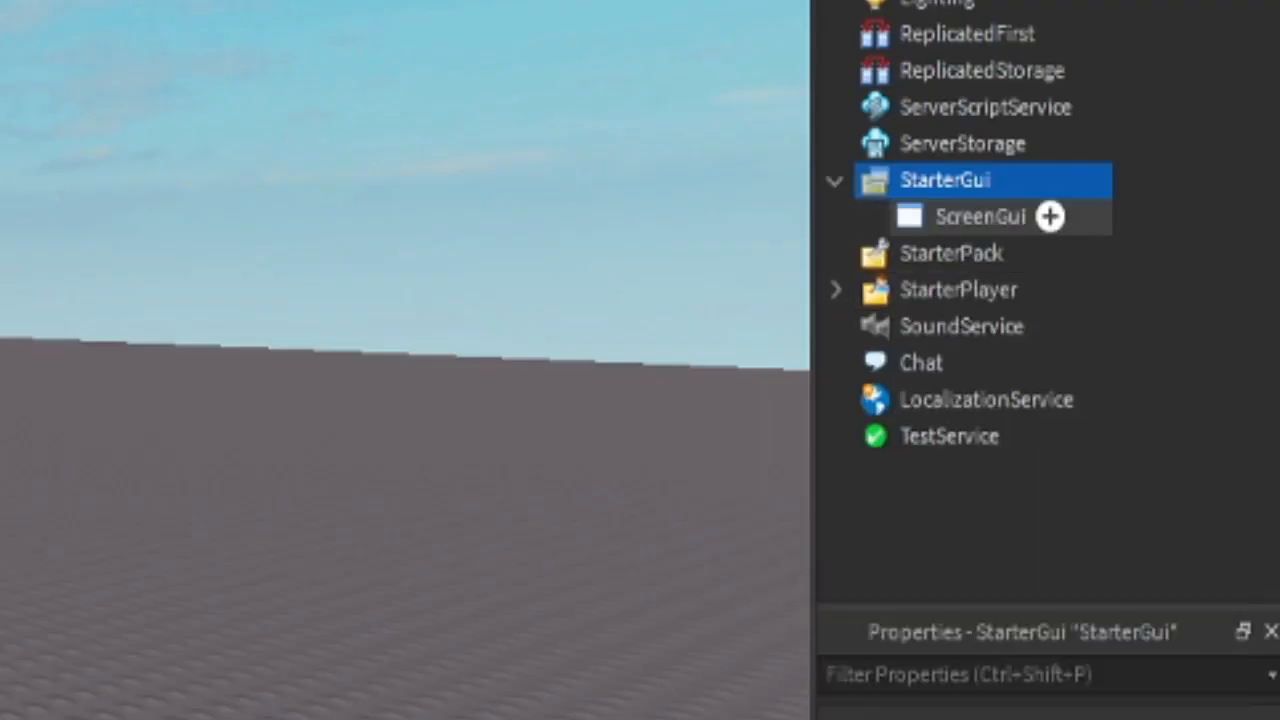
click(1049, 216)
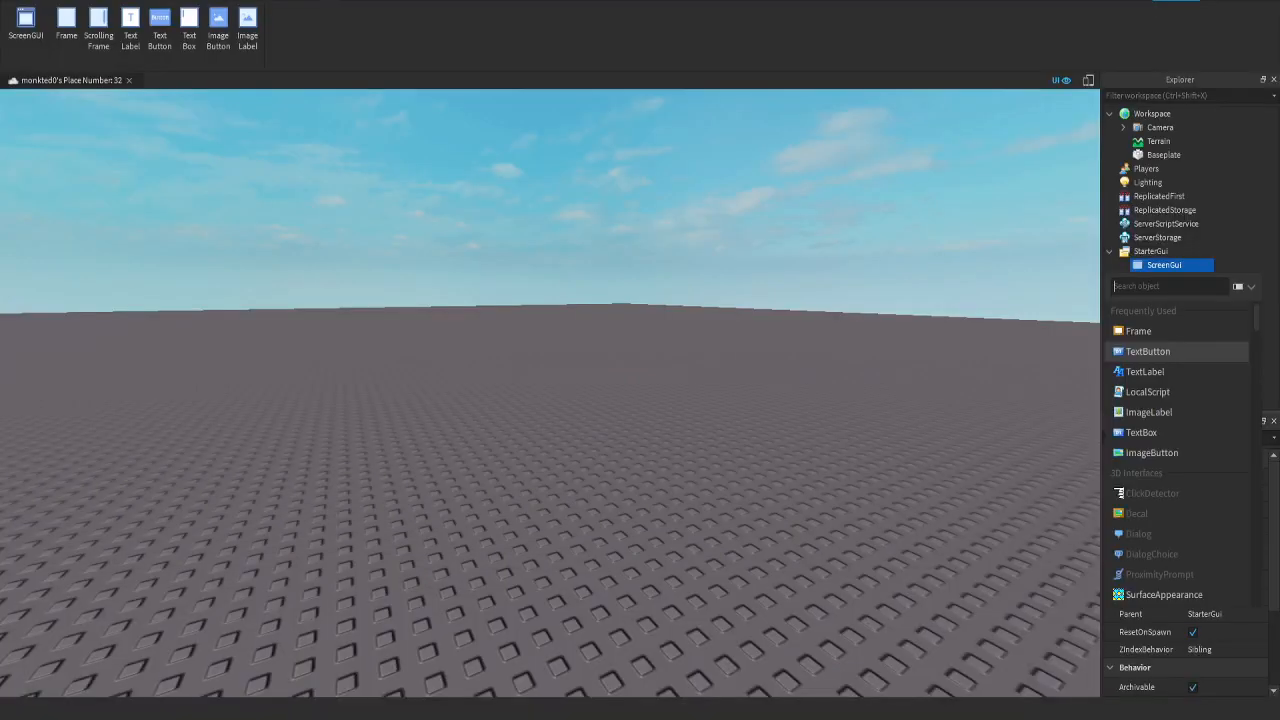
click(937, 446)
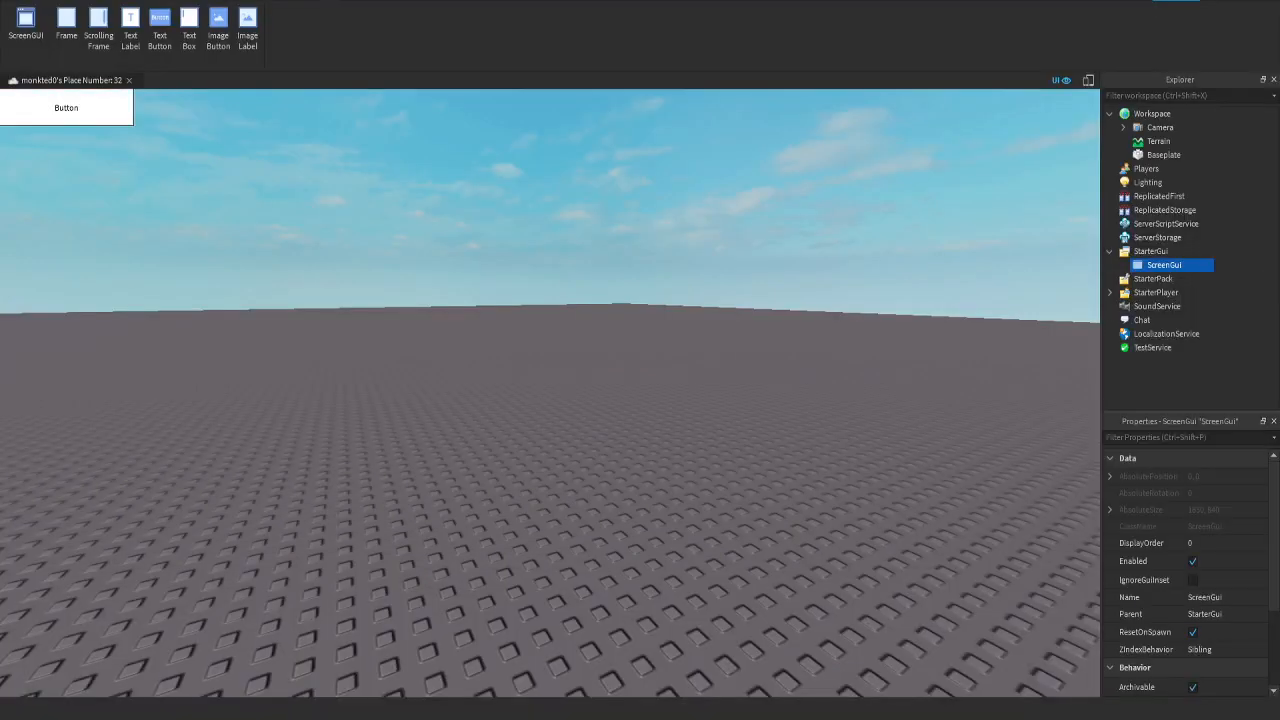
Step: Enlarge the TextButton to about 1289 x 409 pixels in the viewport, and delete it
drag(66, 107, 953, 568)
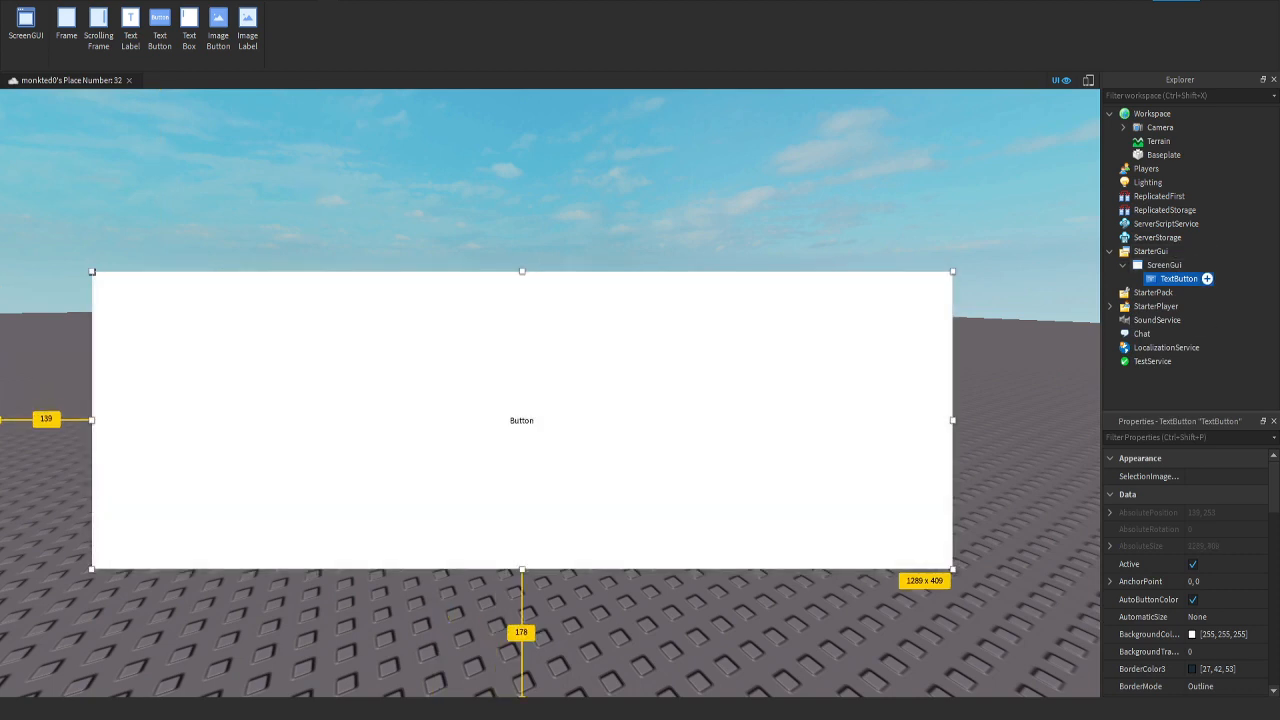
key(Delete)
mouse_move(550, 390)
right_down()
mouse_move(562, 374)
mouse_move(560, 450)
mouse_move(525, 420)
mouse_move(525, 395)
right_up()
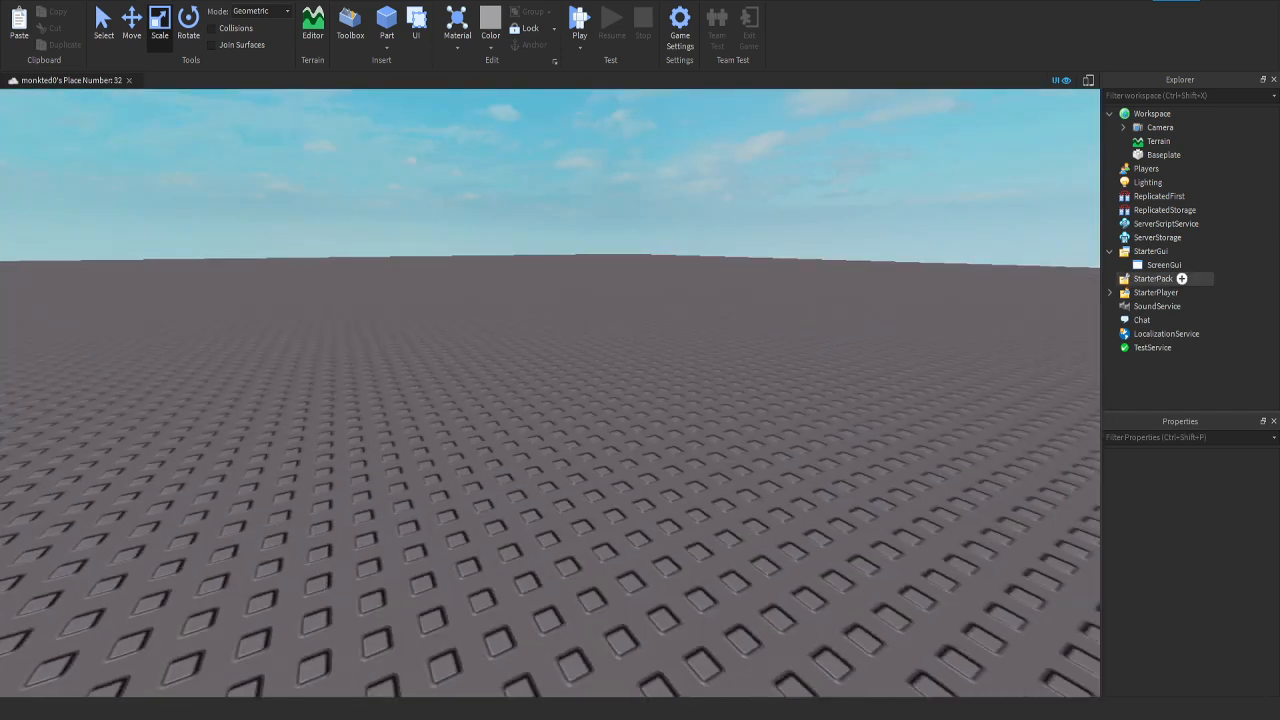
Step: Insert a Frame into the ScreenGui and set its Size to {1, 0},{1, 0}
click(1168, 264)
click(1190, 264)
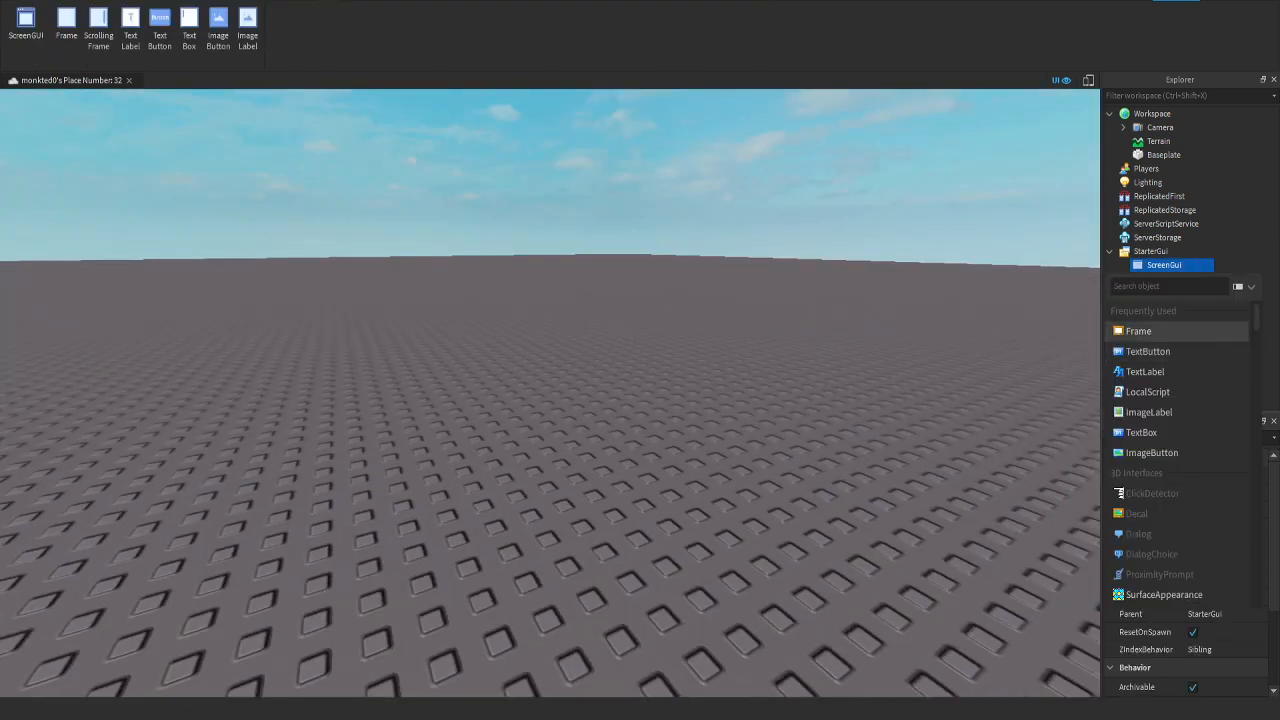
click(1140, 329)
click(1171, 279)
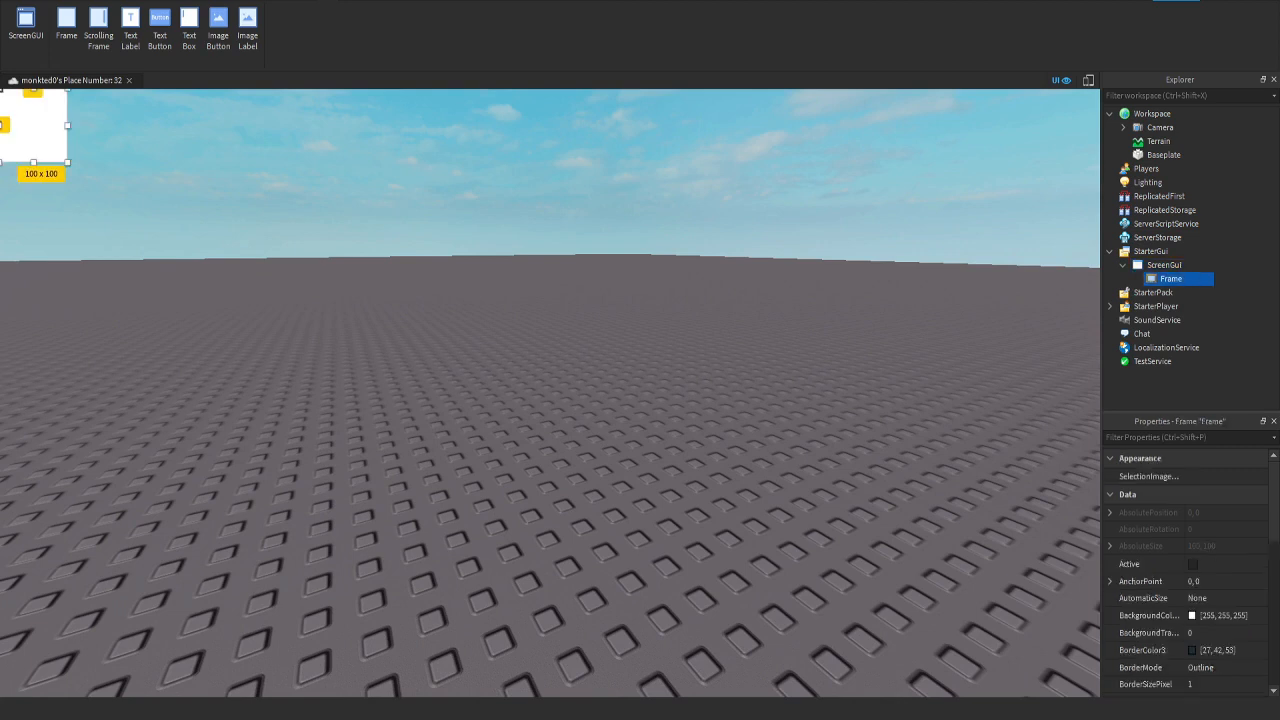
click(1213, 576)
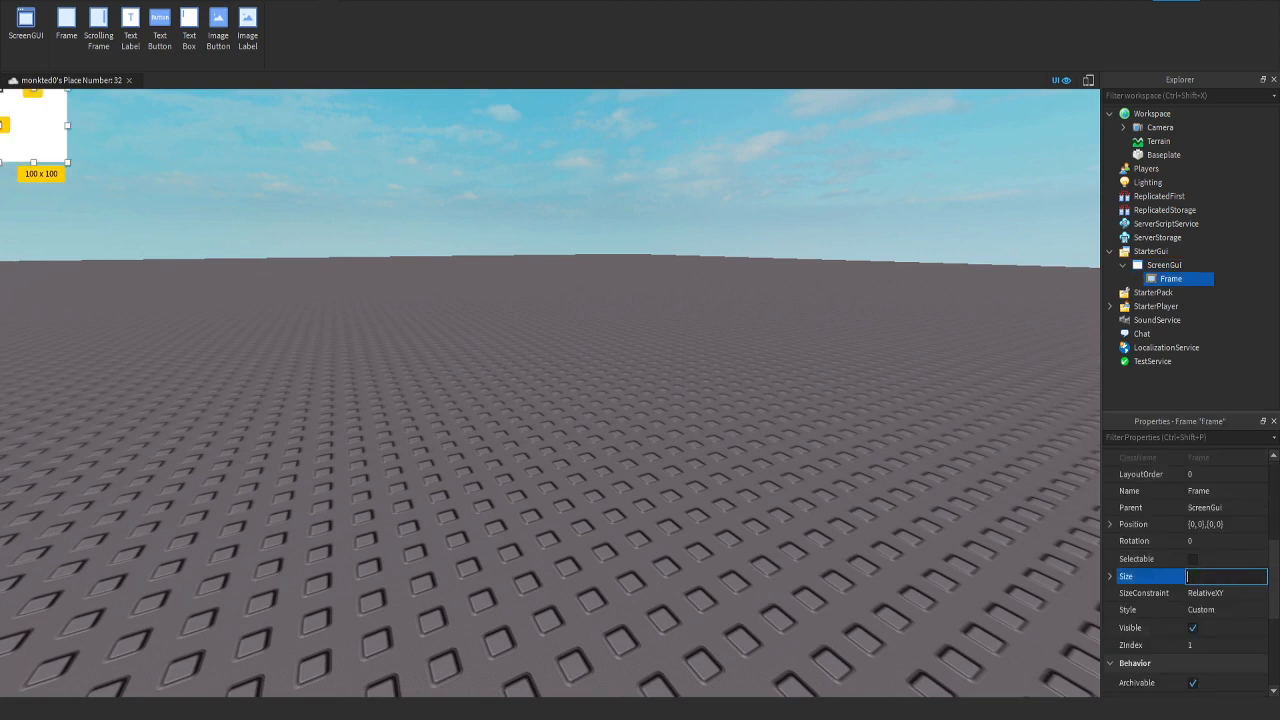
key(Return)
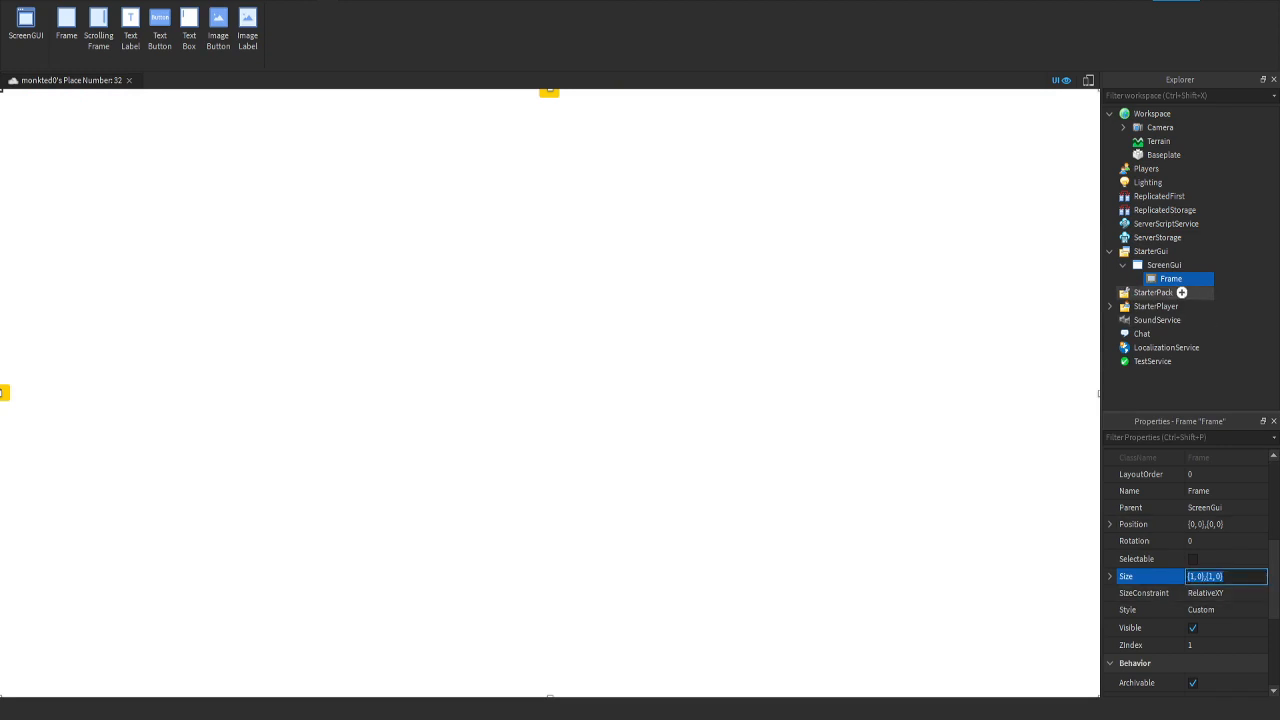
Step: Delete the ScreenGui together with its frame, and select the StarterPack service
click(1165, 265)
key(Delete)
click(1170, 251)
right_drag(850, 380, 832, 330)
key(w)
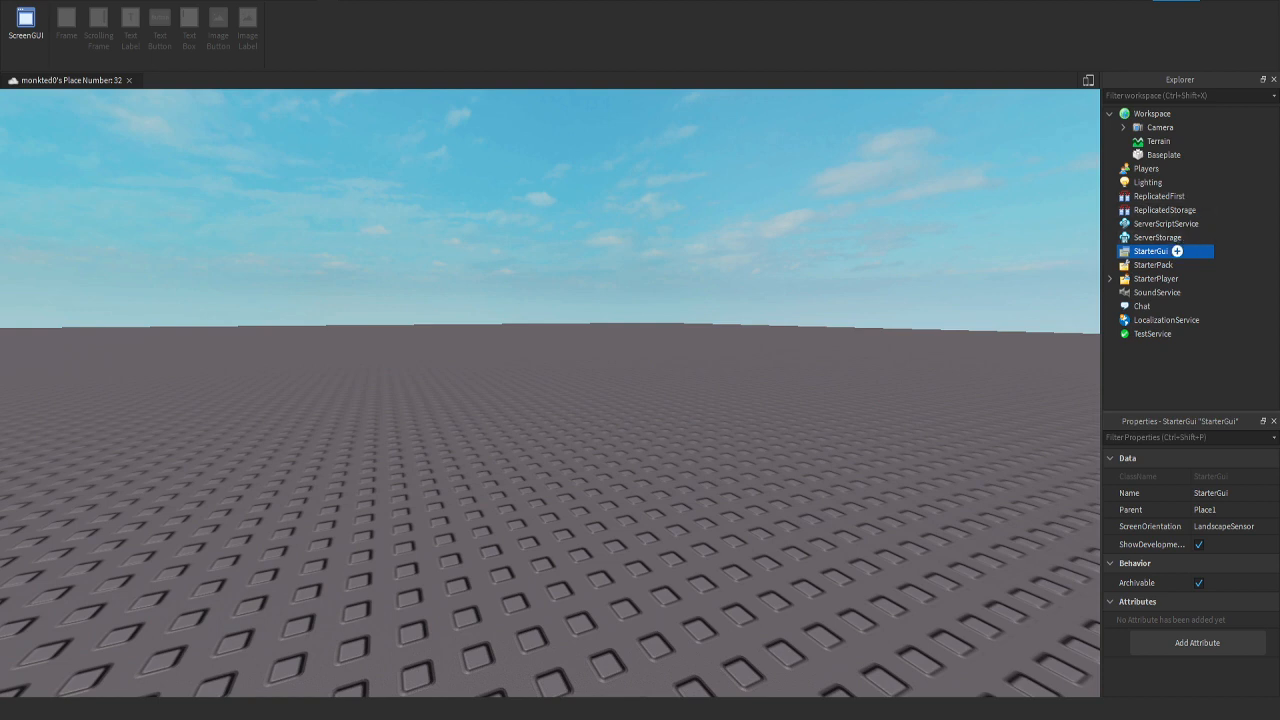
click(1174, 265)
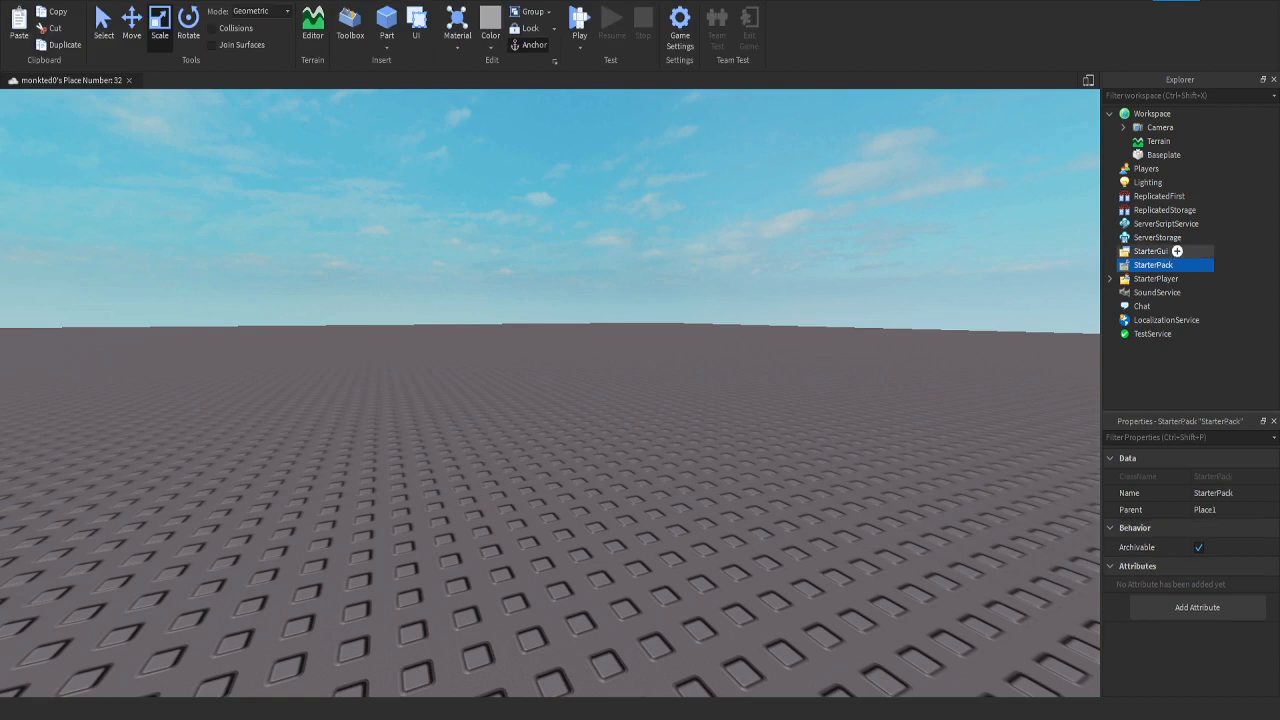
Step: Add a ScreenGui to the StarterGui service
click(1177, 251)
click(1177, 251)
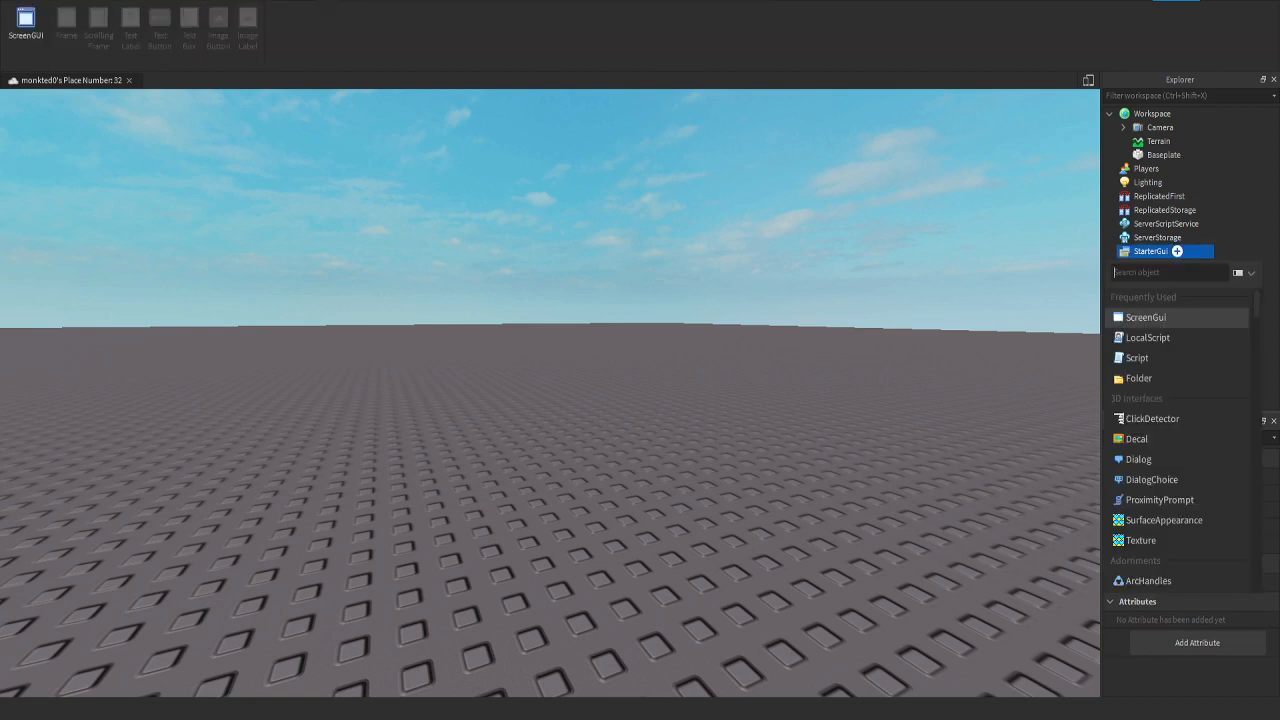
click(1145, 317)
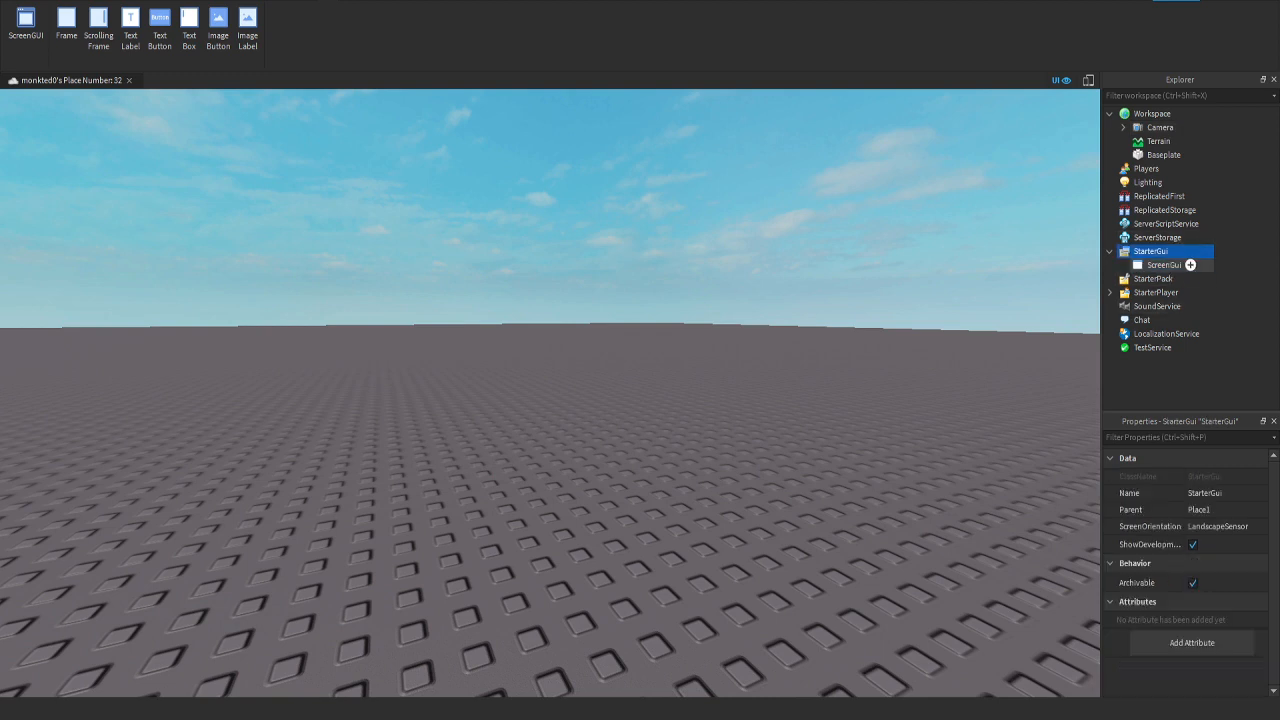
scroll(1186, 572, down, 3)
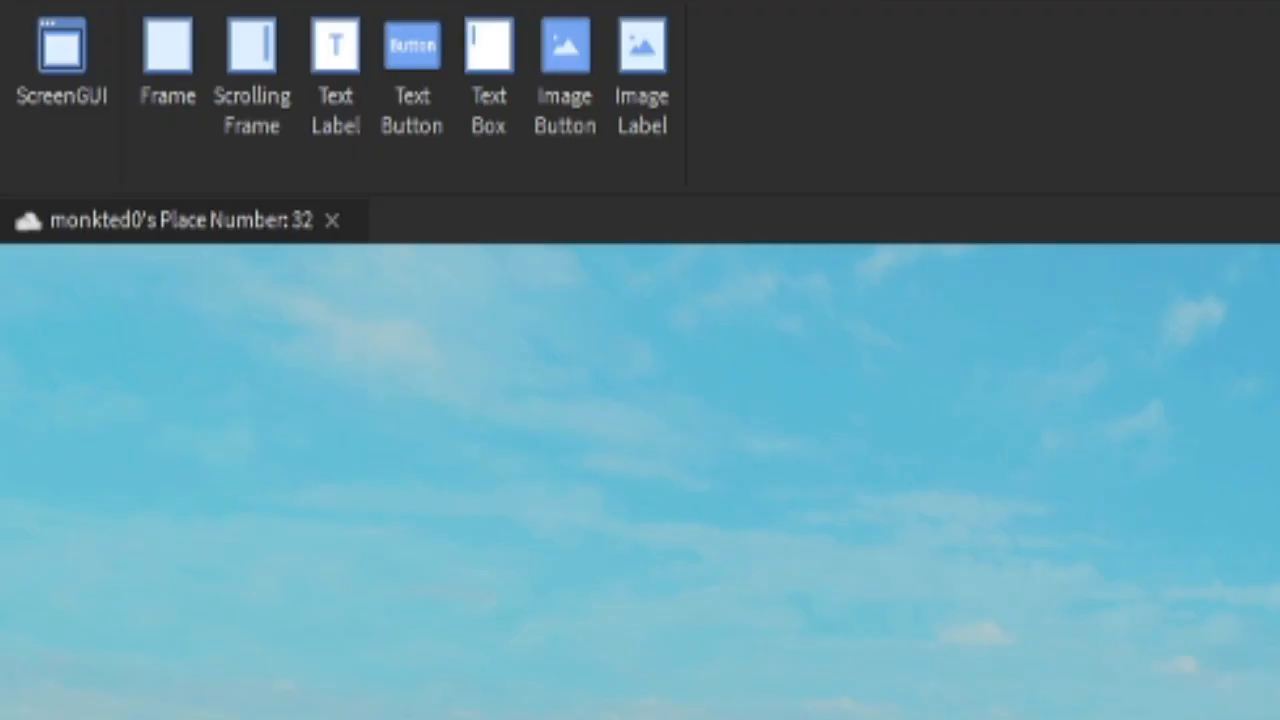
Step: Check that the Explorer and Properties windows are turned on
click(388, 1)
click(64, 22)
click(53, 75)
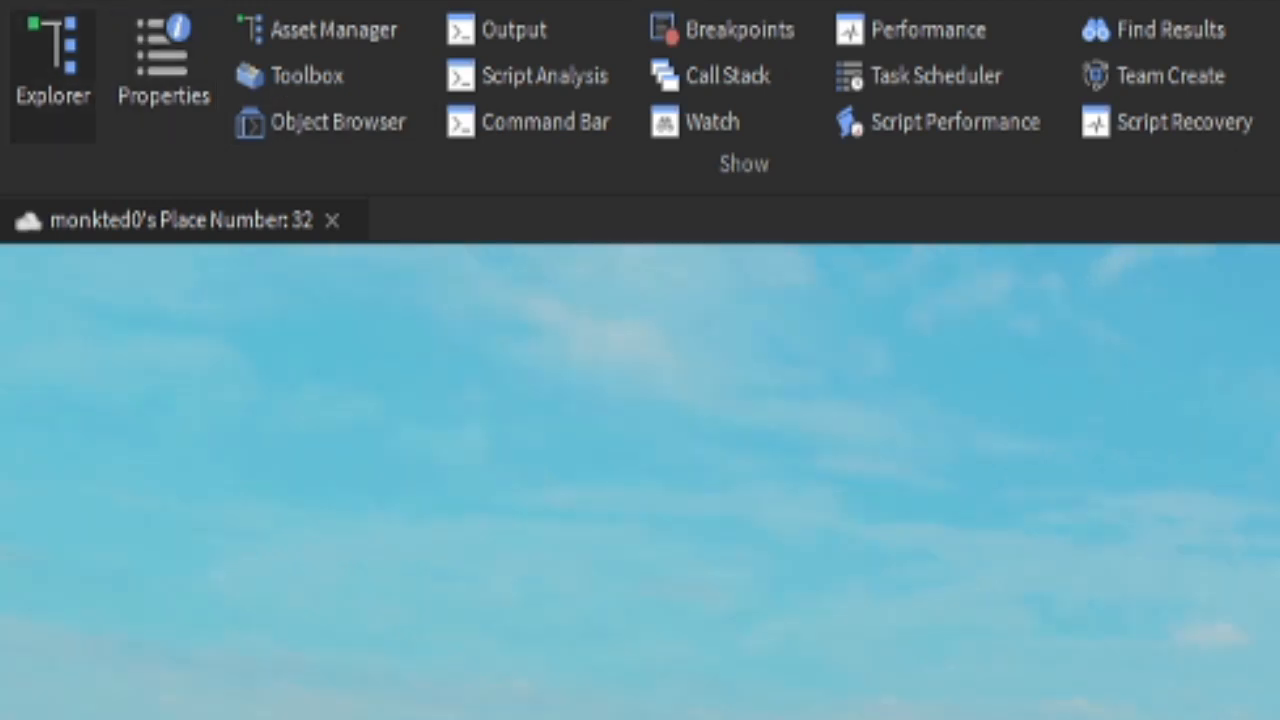
click(53, 75)
click(163, 76)
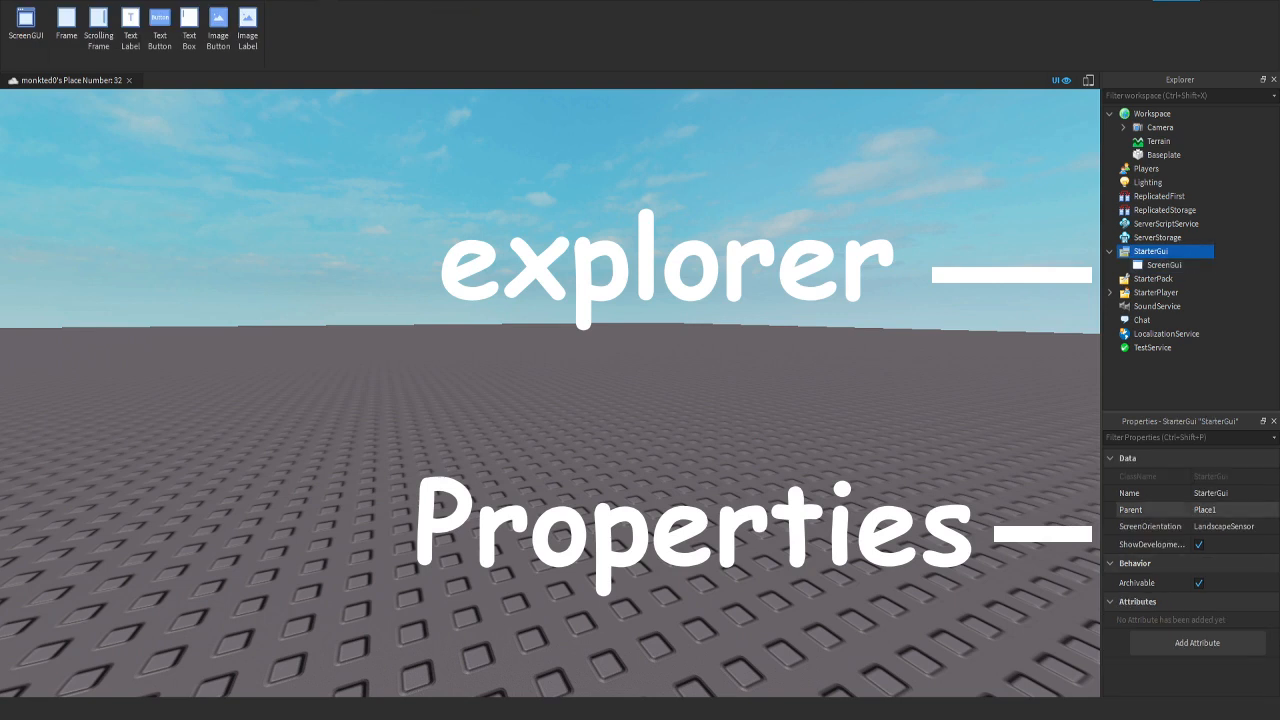
Step: Insert a TextLabel into the ScreenGui, and select it to look through its properties
click(1168, 265)
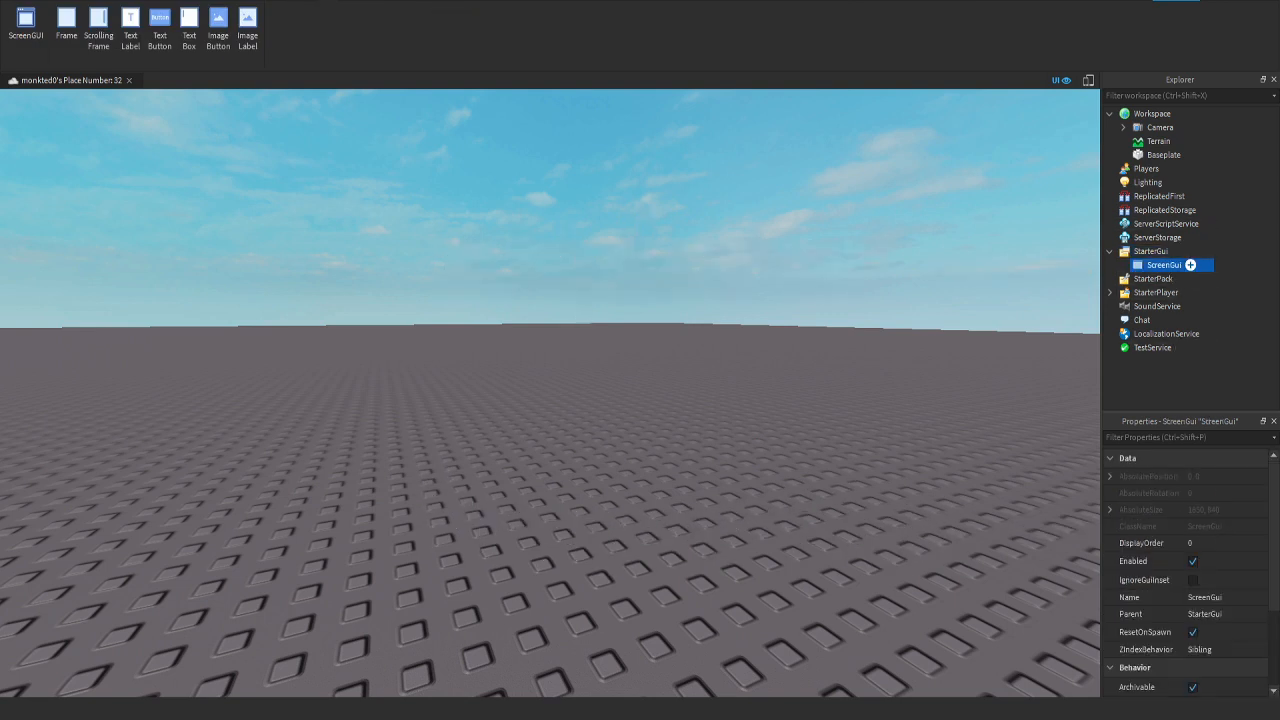
click(1187, 265)
click(1145, 371)
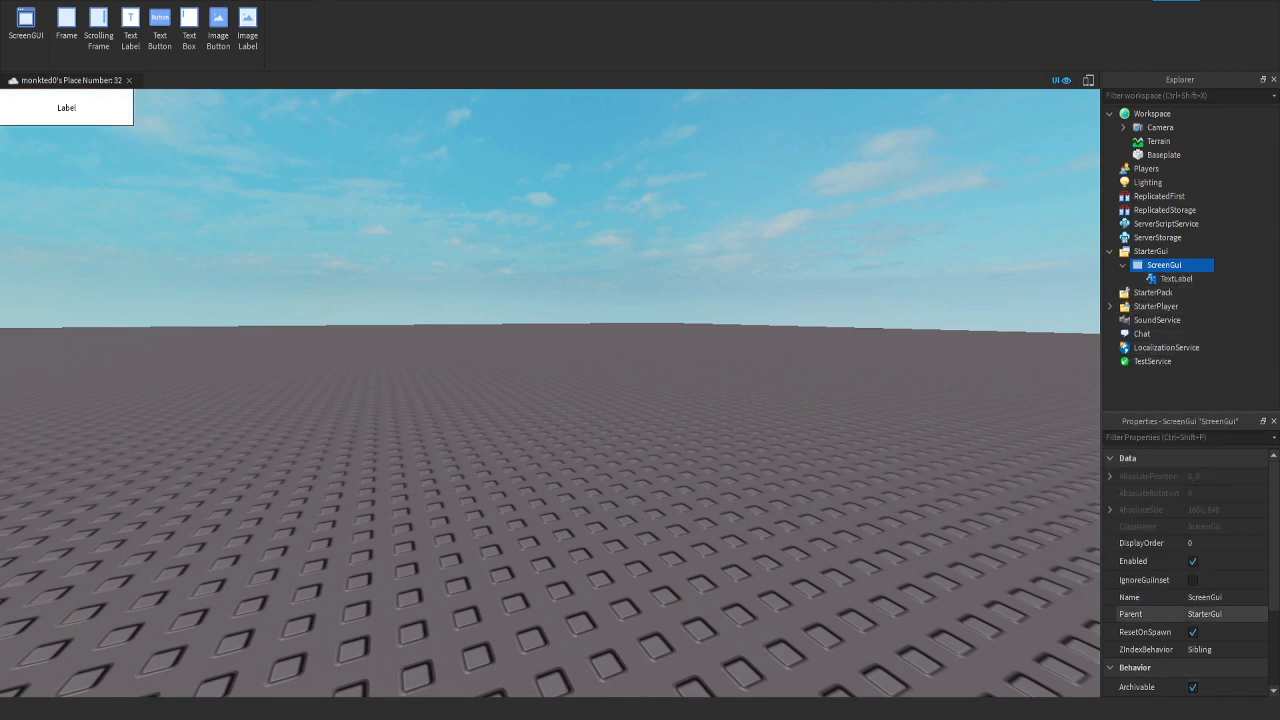
scroll(1150, 580, down, 3)
scroll(1185, 580, up, 3)
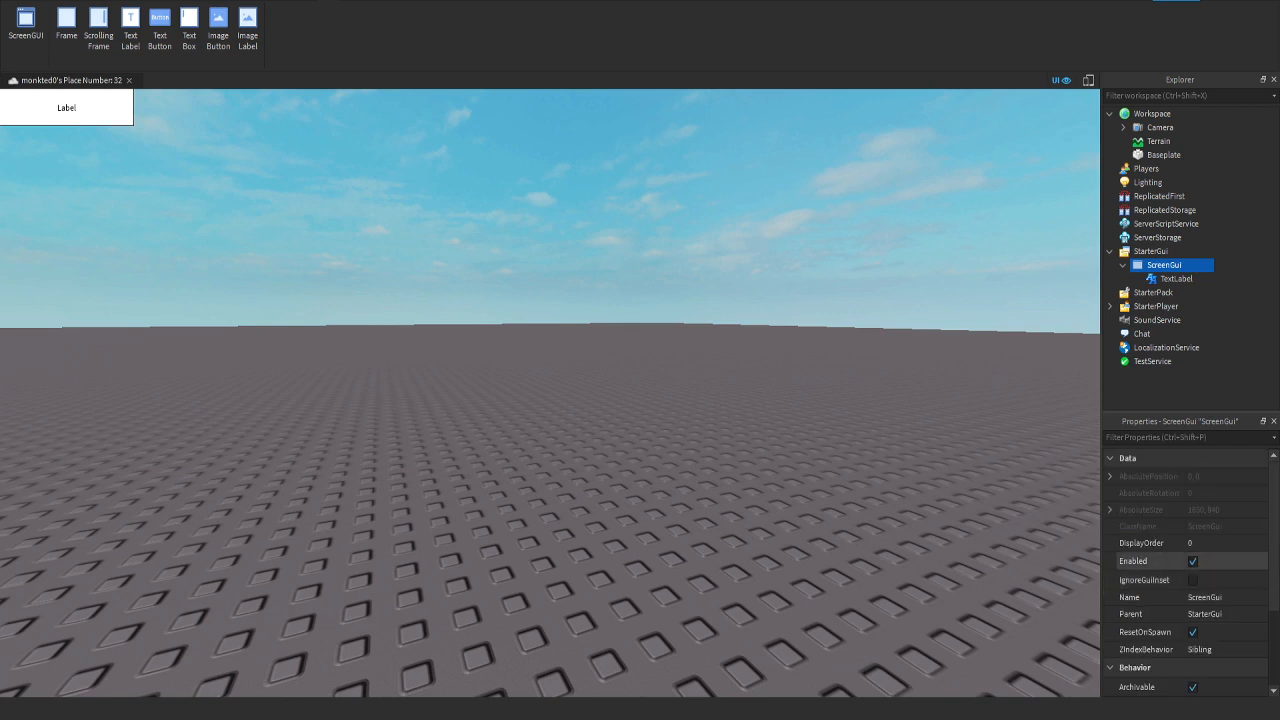
click(1176, 278)
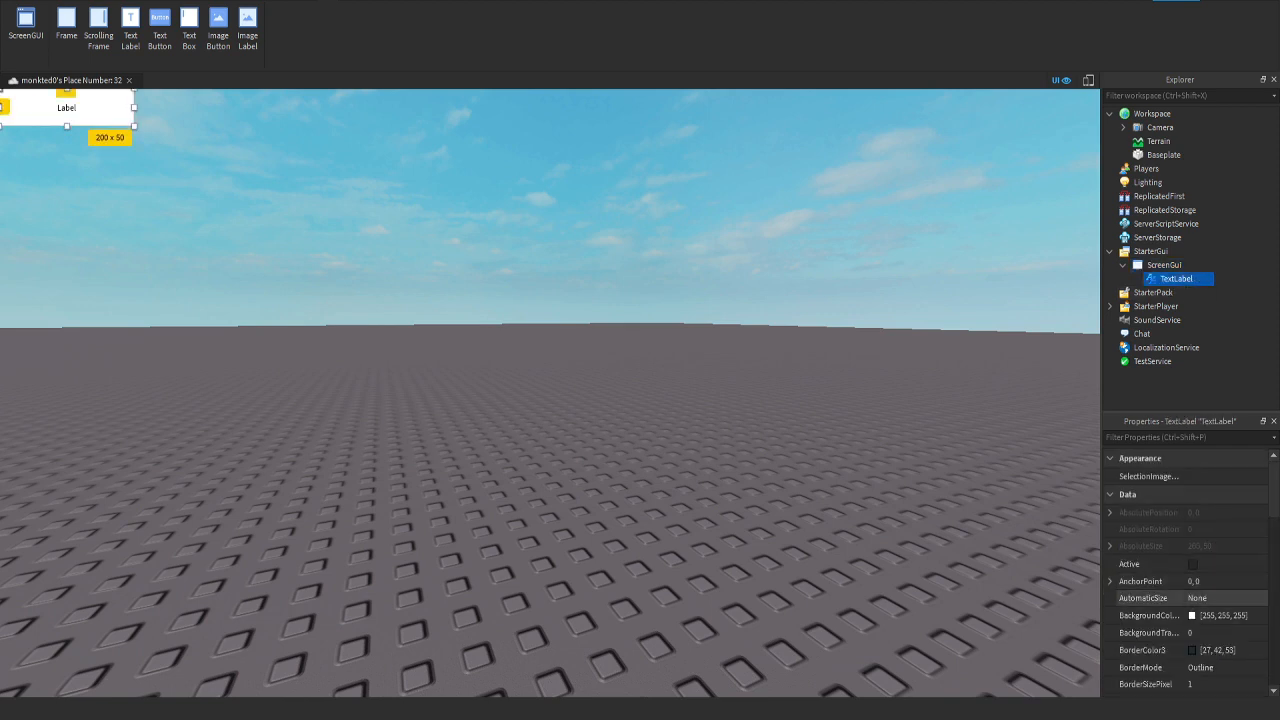
scroll(1150, 597, down, 3)
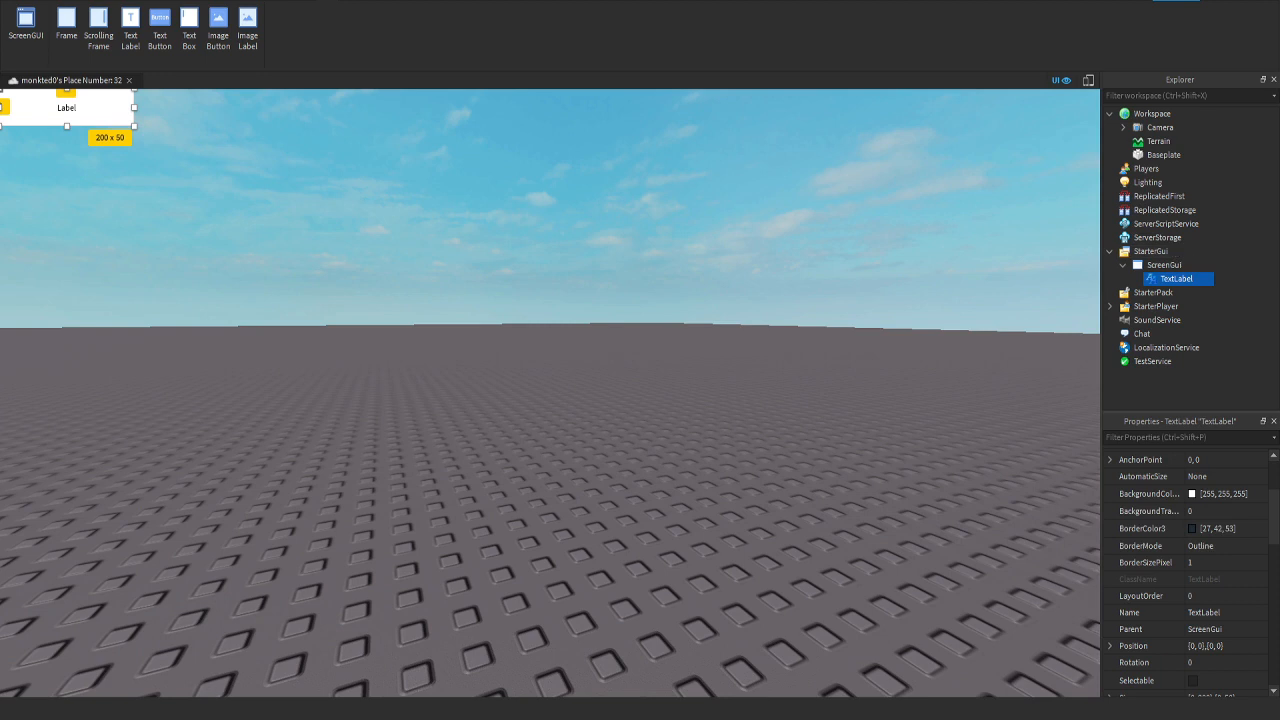
Step: Add a LocalScript to the TextLabel and clear its default code
click(1202, 278)
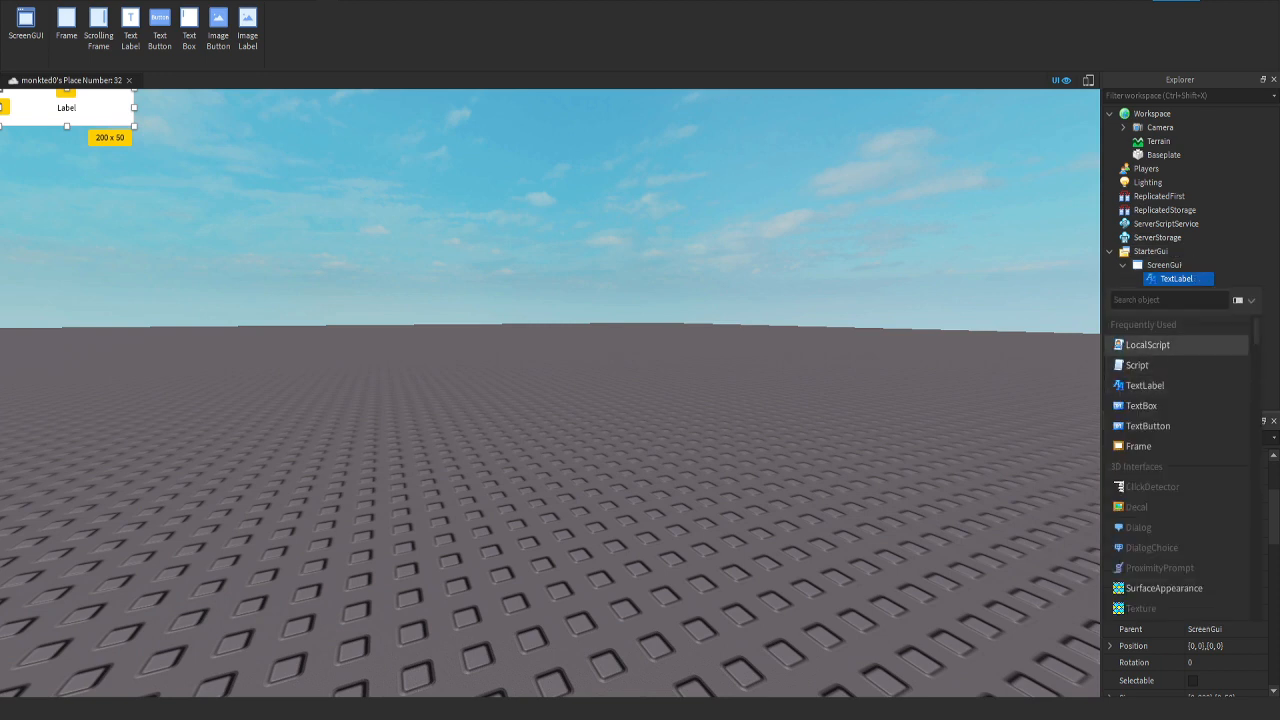
click(1147, 344)
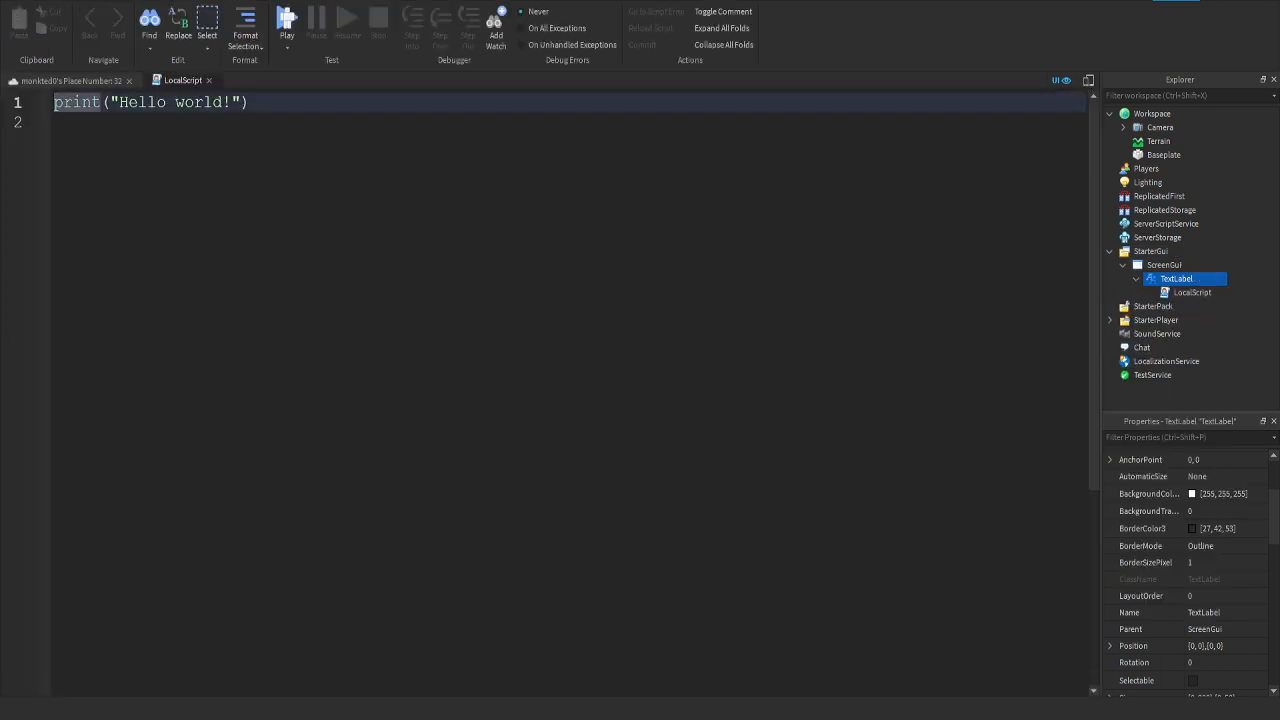
key(ctrl+a)
key(BackSpace)
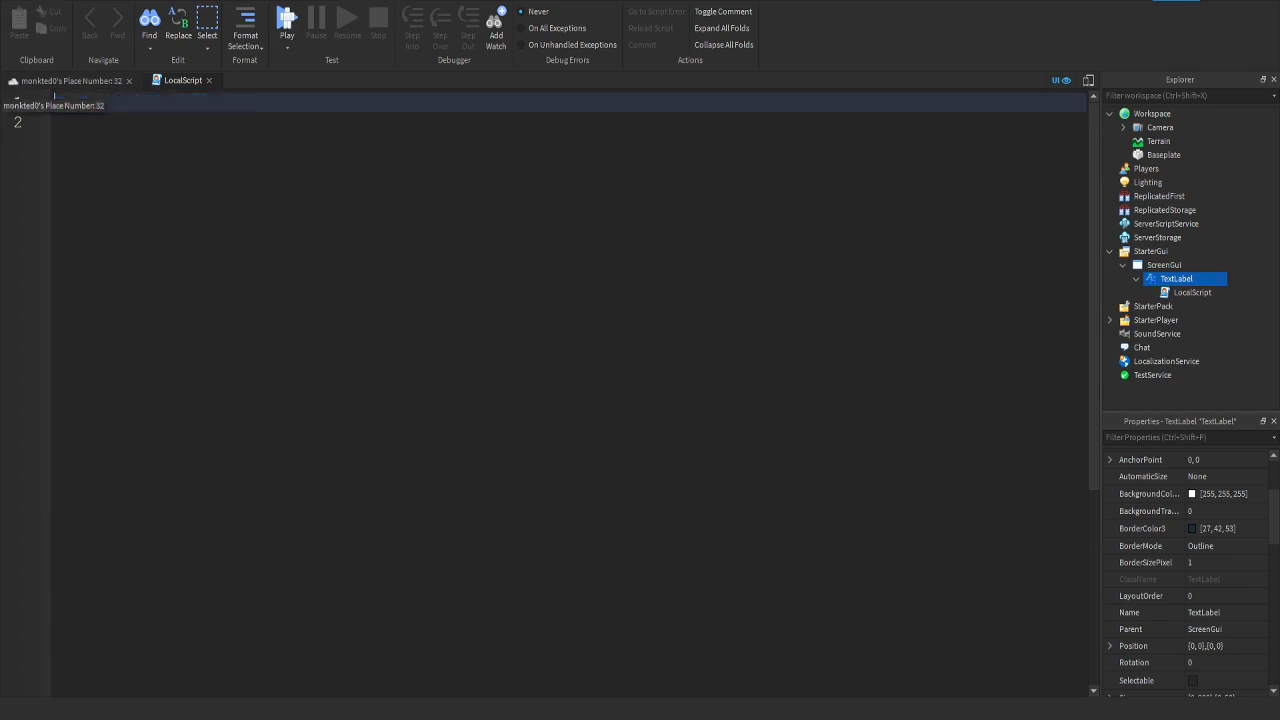
Step: Write the line script.Parent.BackgroundTransparency = 0.5 in the LocalScript
text(sc)
key(Tab)
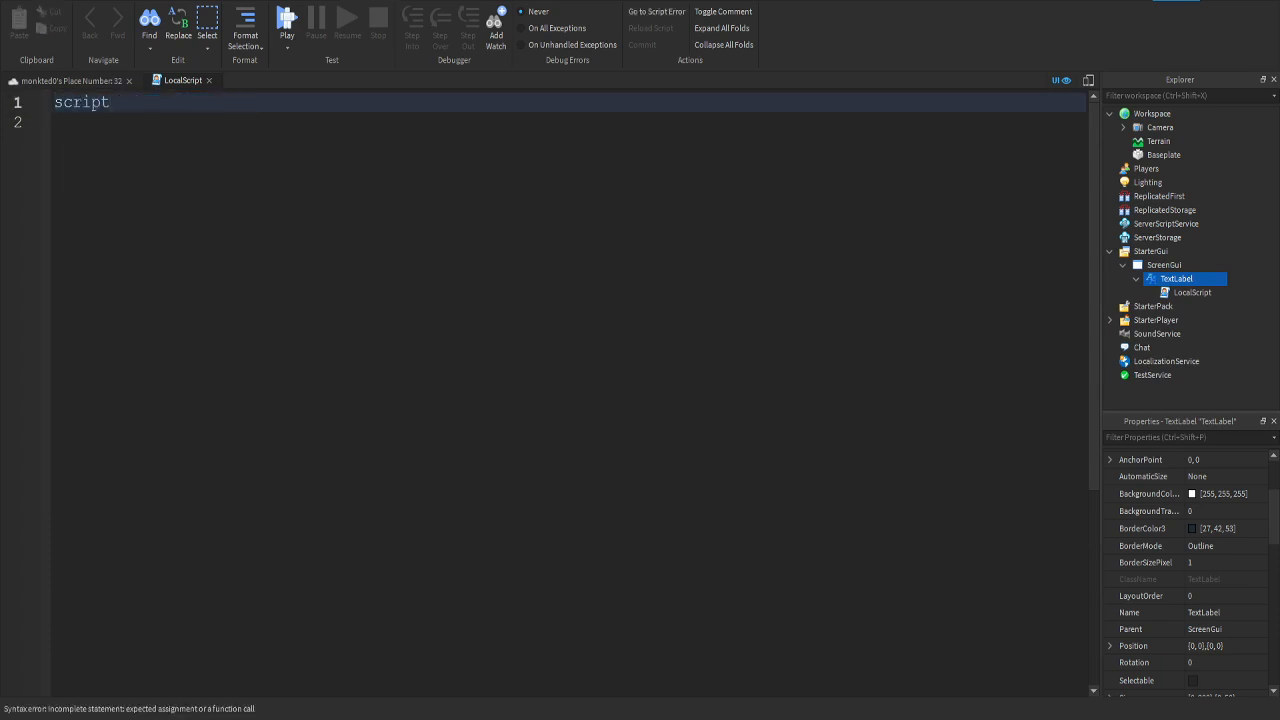
text(.Parent)
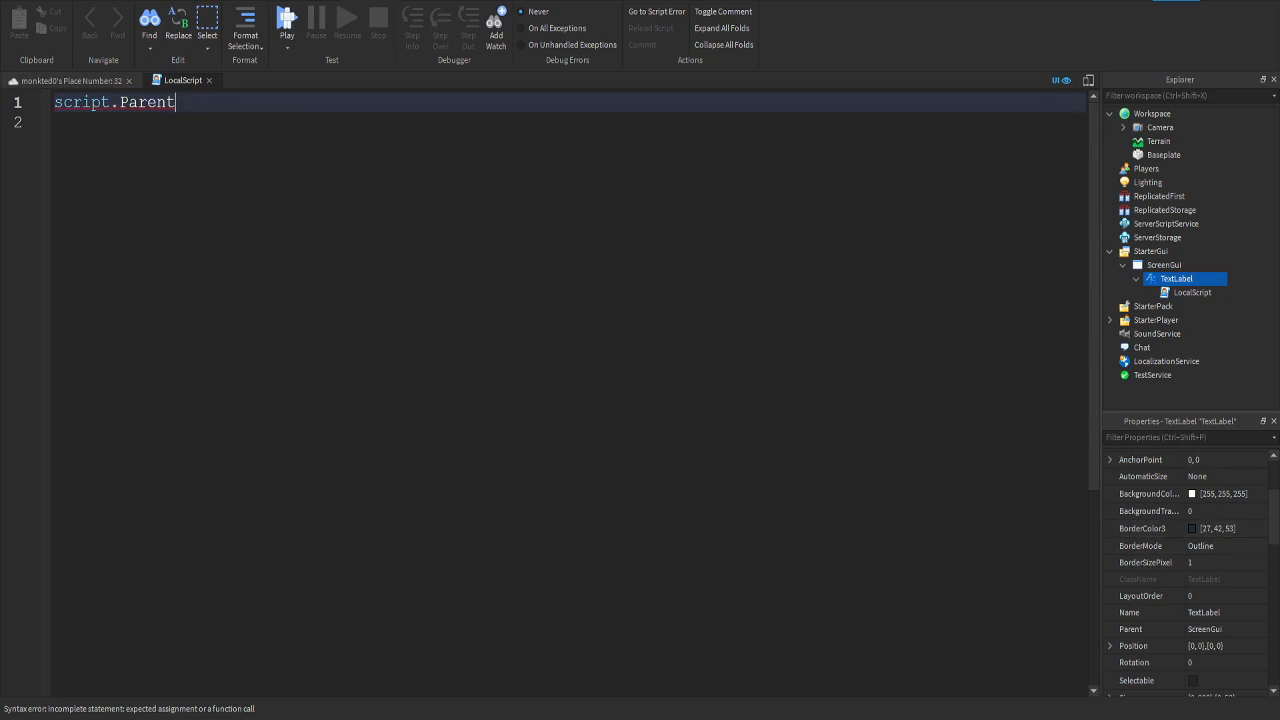
text(.Bac)
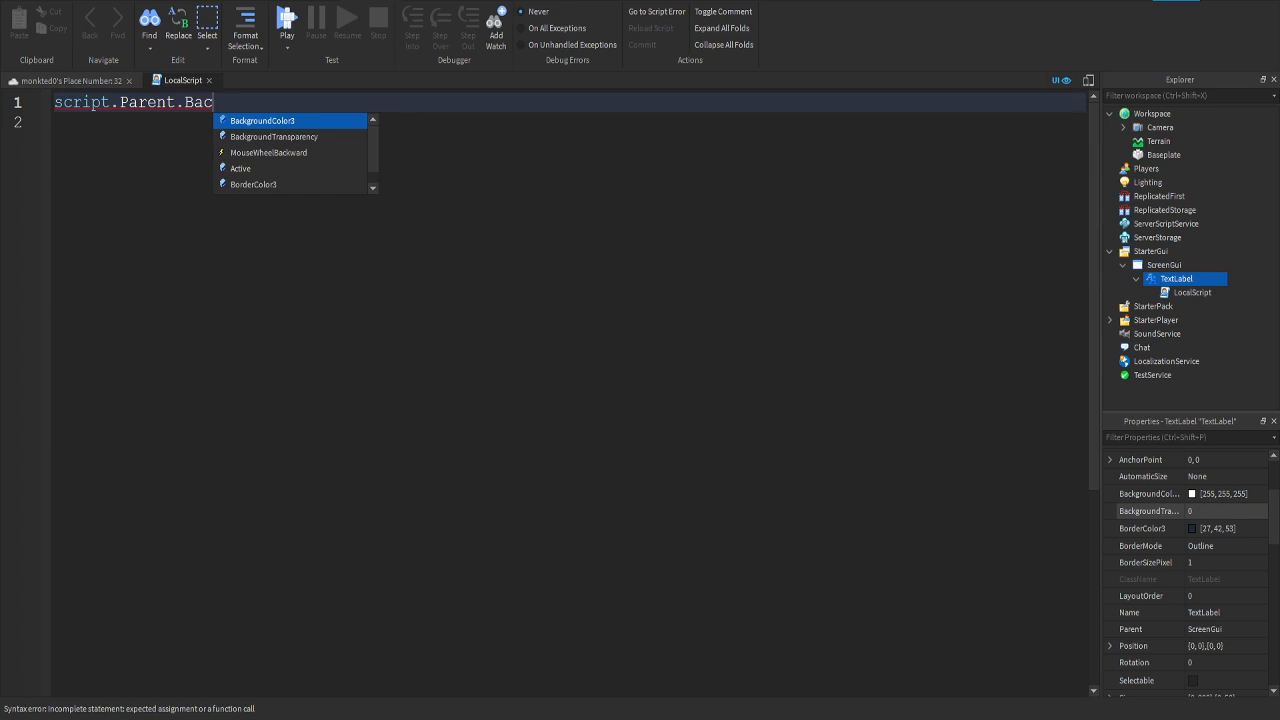
key(Down)
key(Tab)
text(= )
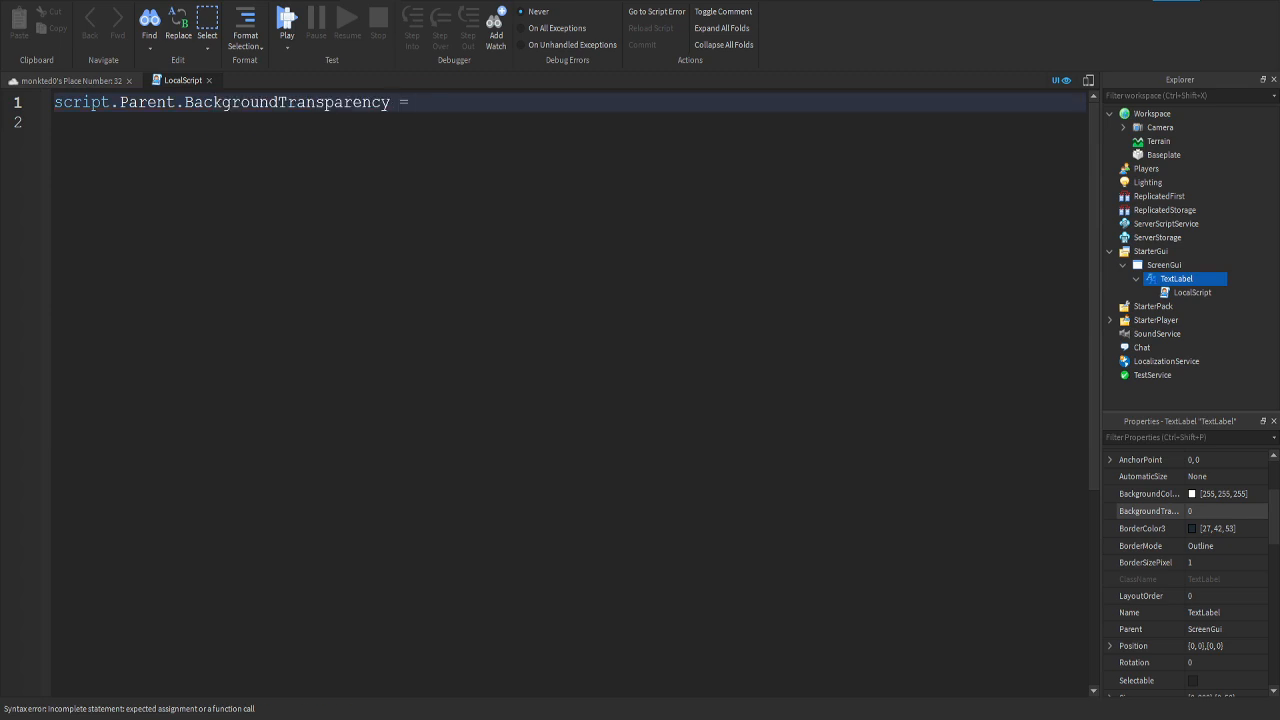
text(0.5)
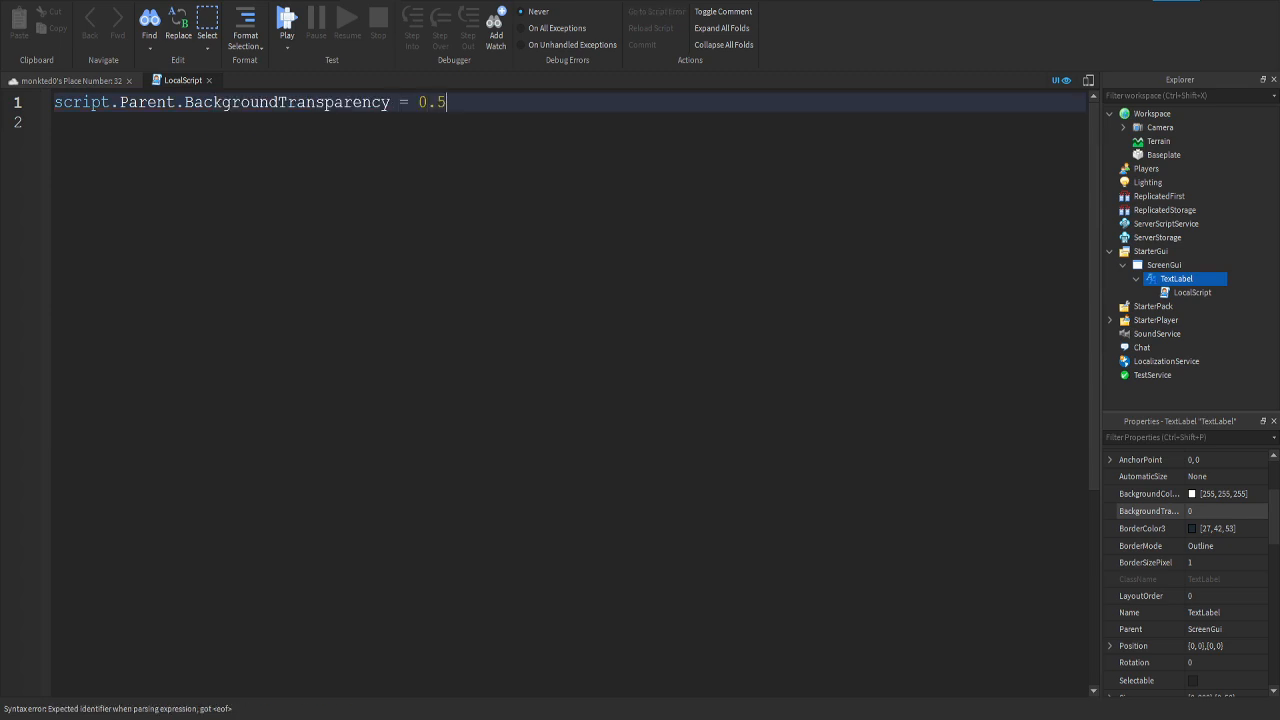
Step: Playtest the place to check the script's effect on the label, and stop the test
click(70, 80)
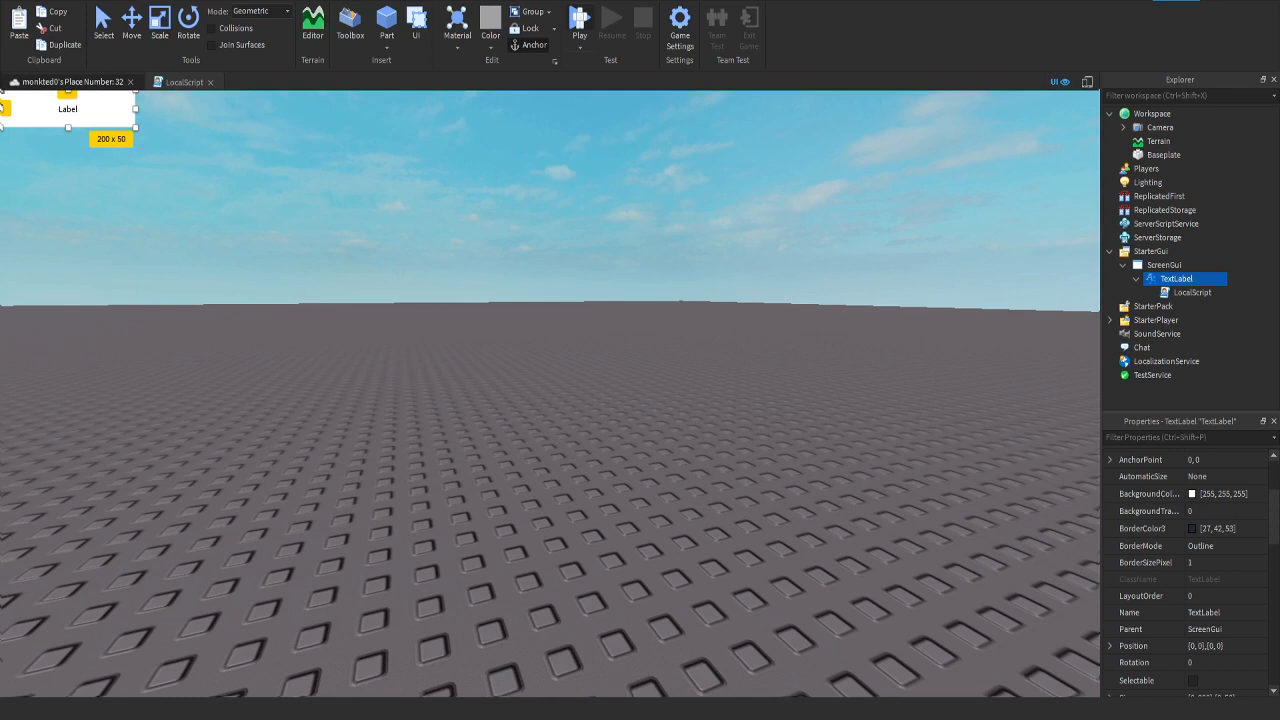
key(F5)
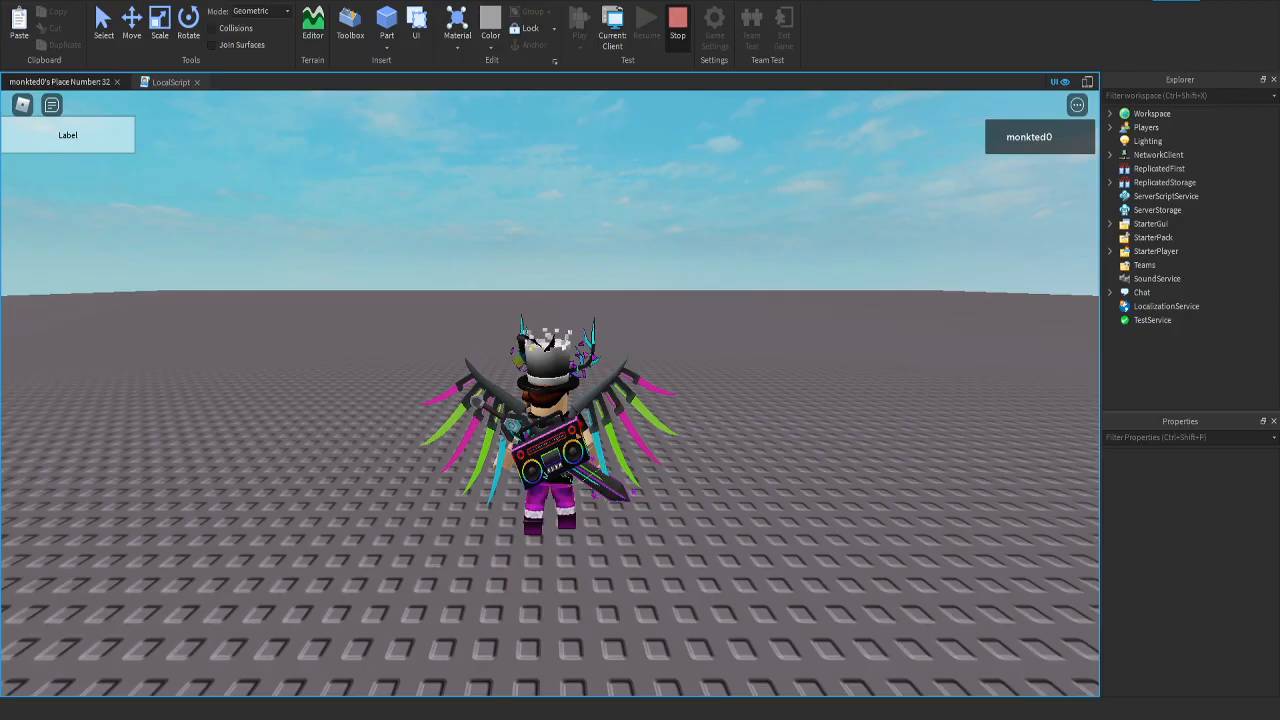
click(678, 26)
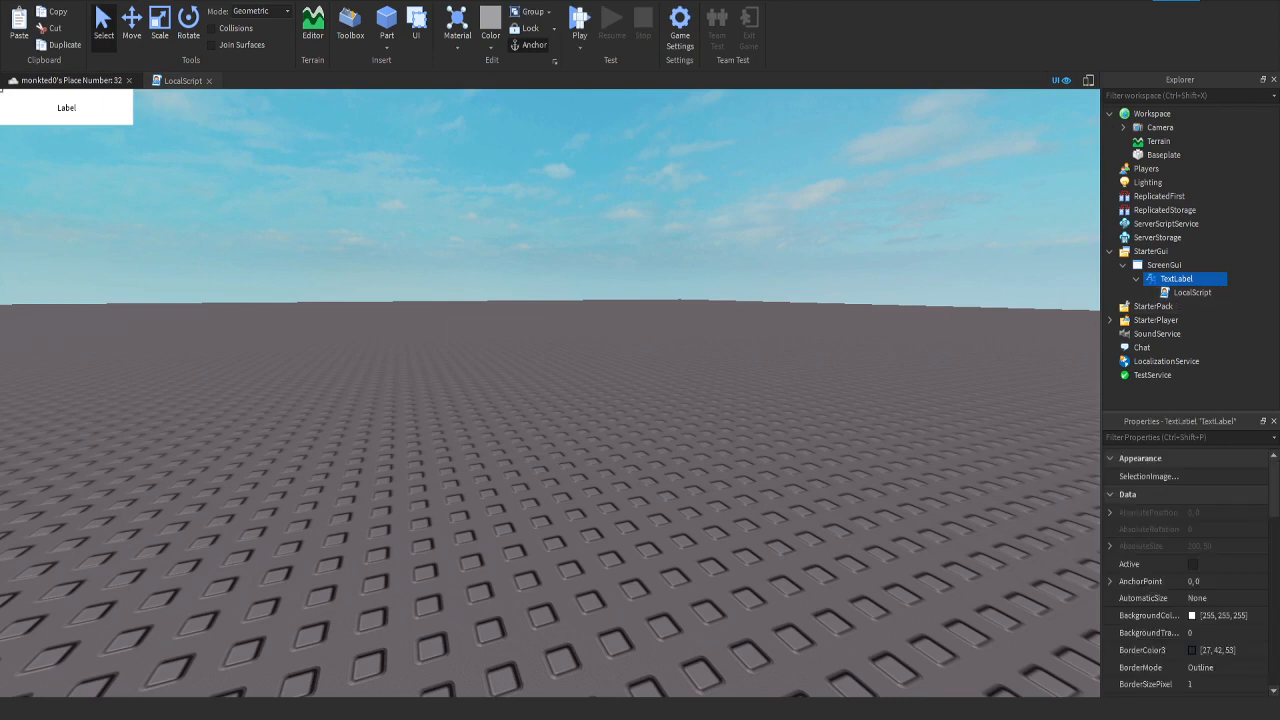
Step: Delete the LocalScript, and set the TextLabel's BackgroundTransparency property to 1
double_click(1192, 292)
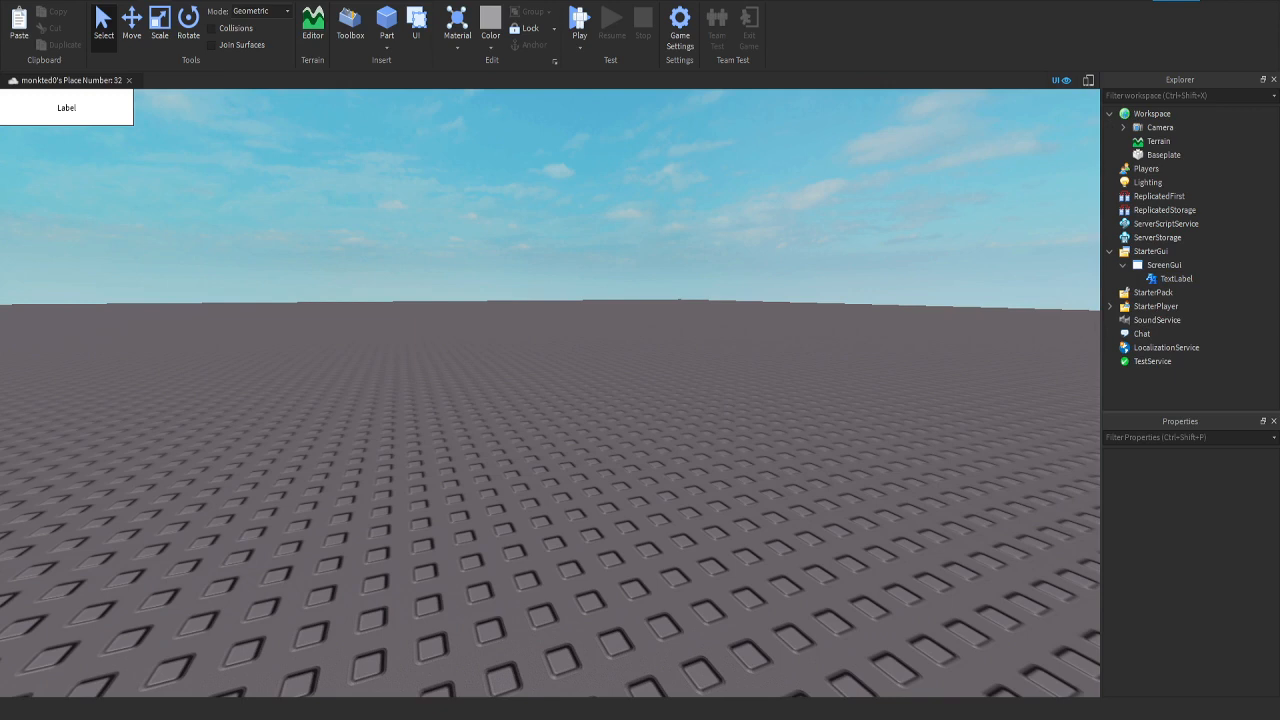
click(1198, 278)
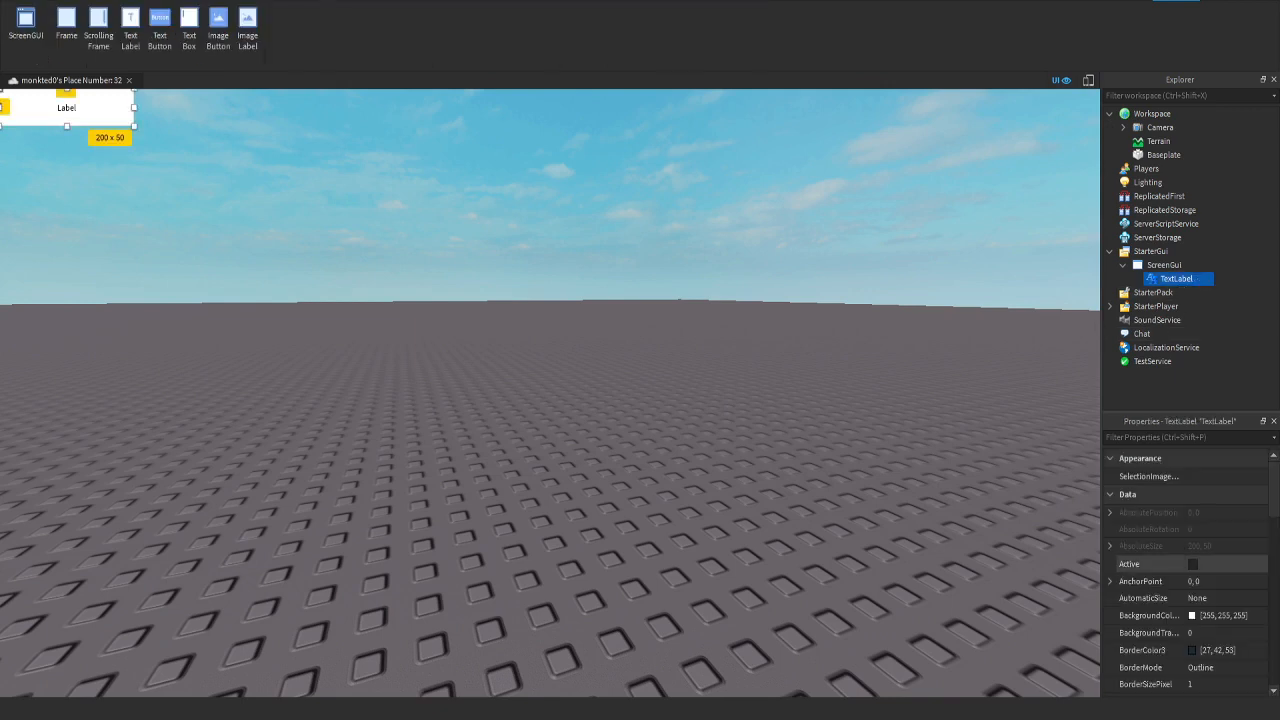
scroll(1185, 570, down, 3)
click(1205, 511)
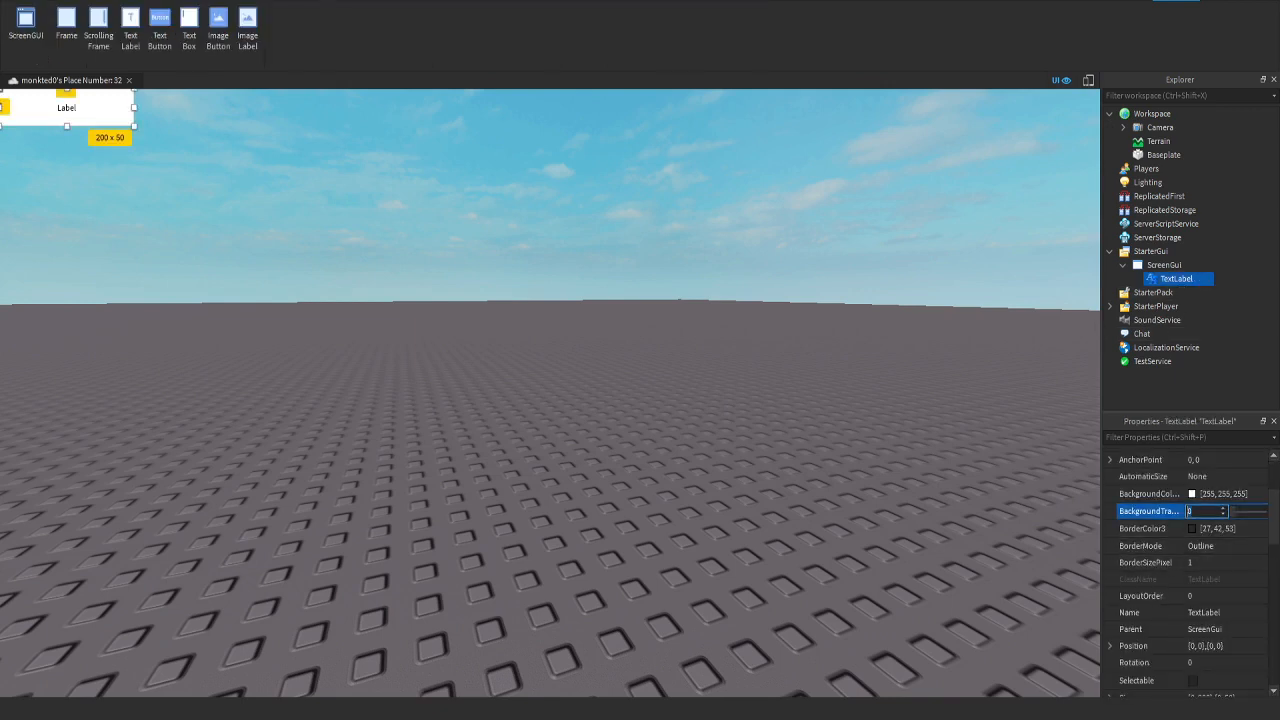
text(1)
key(Tab)
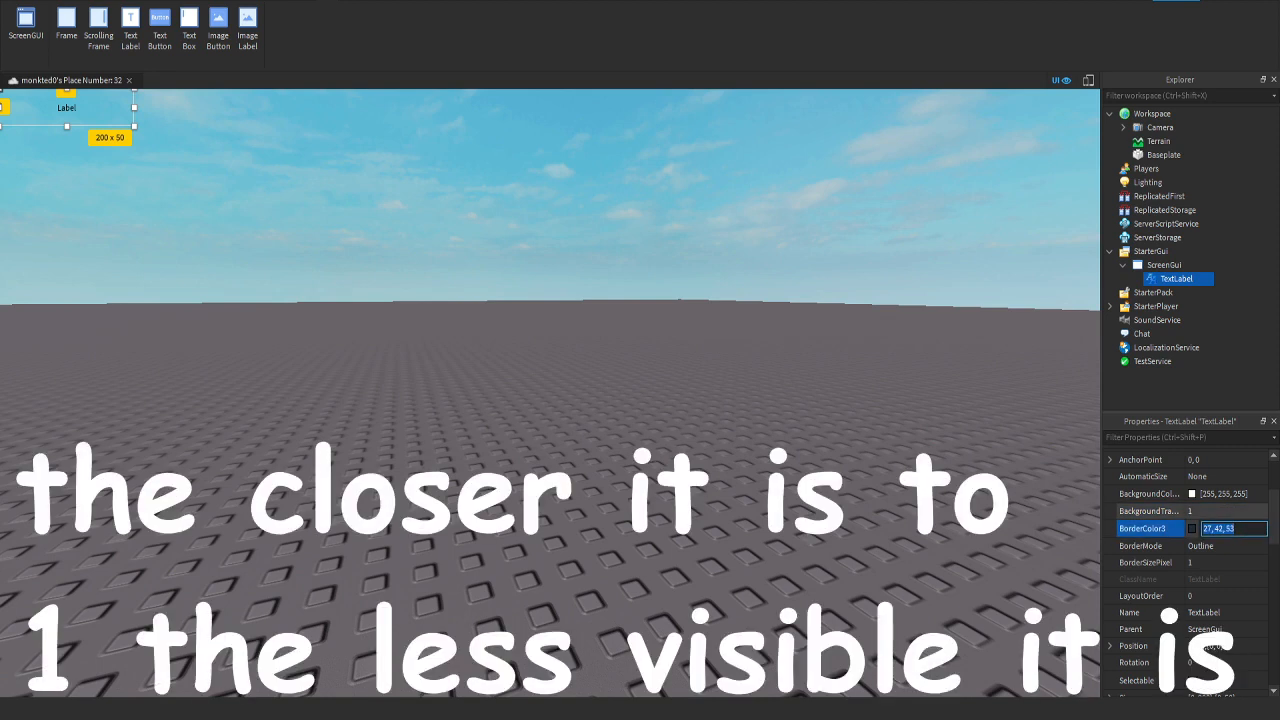
Step: Set the TextLabel's BackgroundTransparency to 2
click(1205, 511)
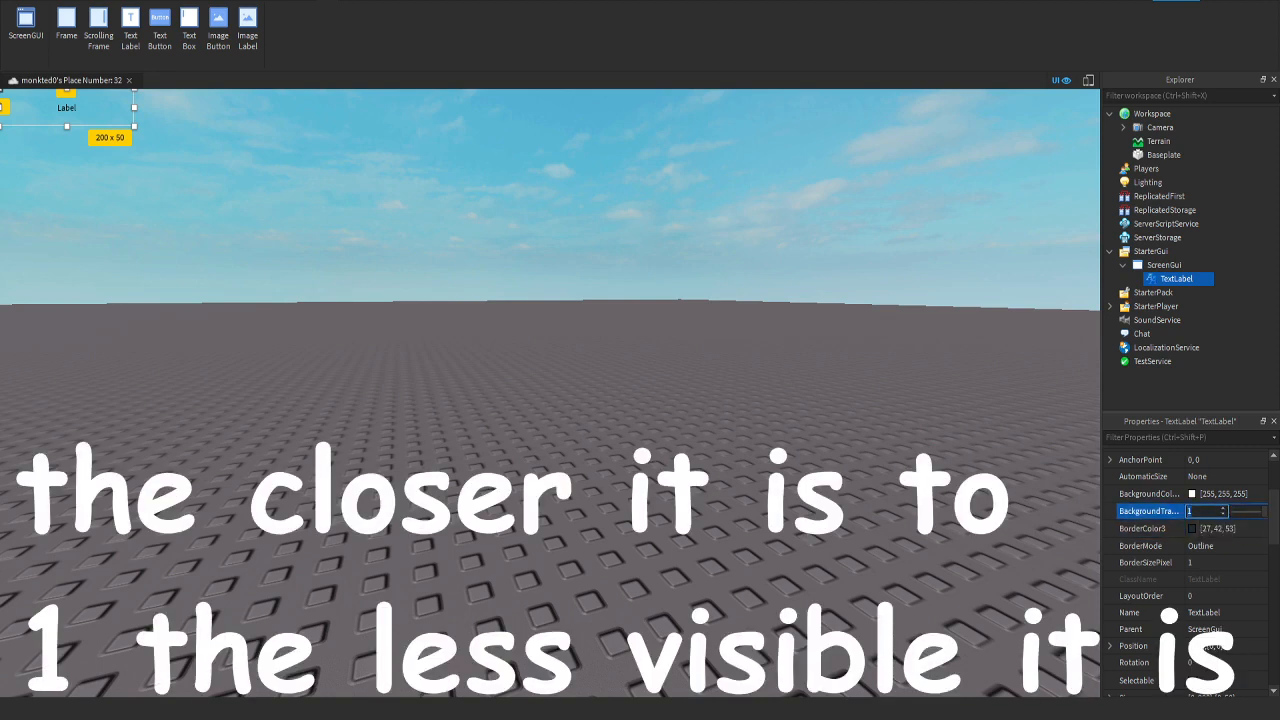
click(1205, 511)
key(BackSpace)
text(2)
key(Return)
Step: Set the TextLabel's BackgroundTransparency to 0.5
click(1205, 511)
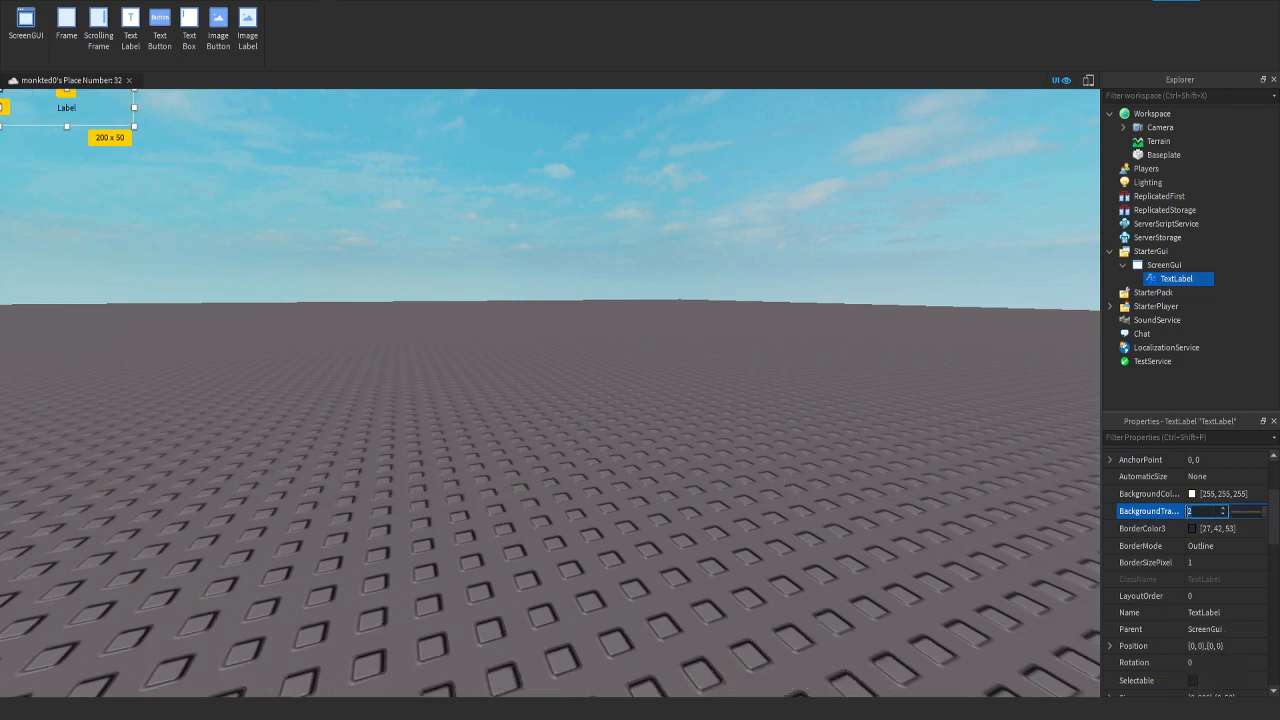
key(BackSpace)
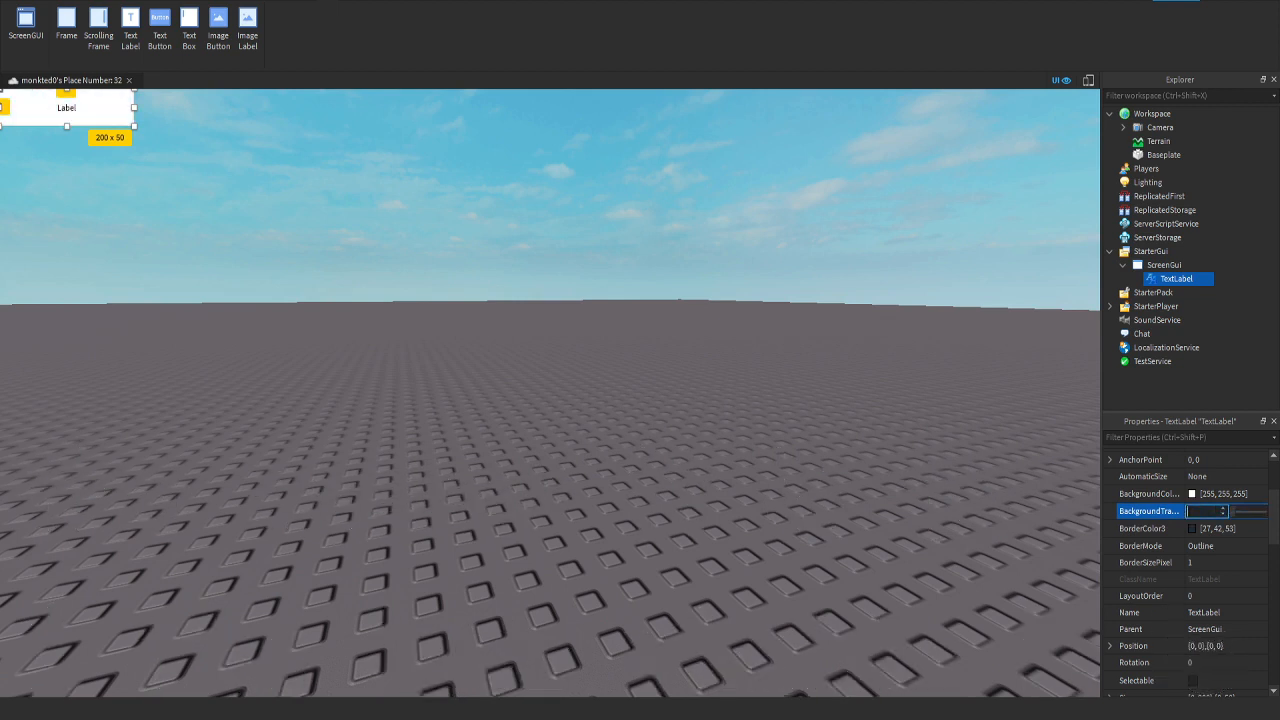
text(0.5)
key(Return)
Step: Set the TextLabel's BackgroundTransparency to 0
click(1205, 511)
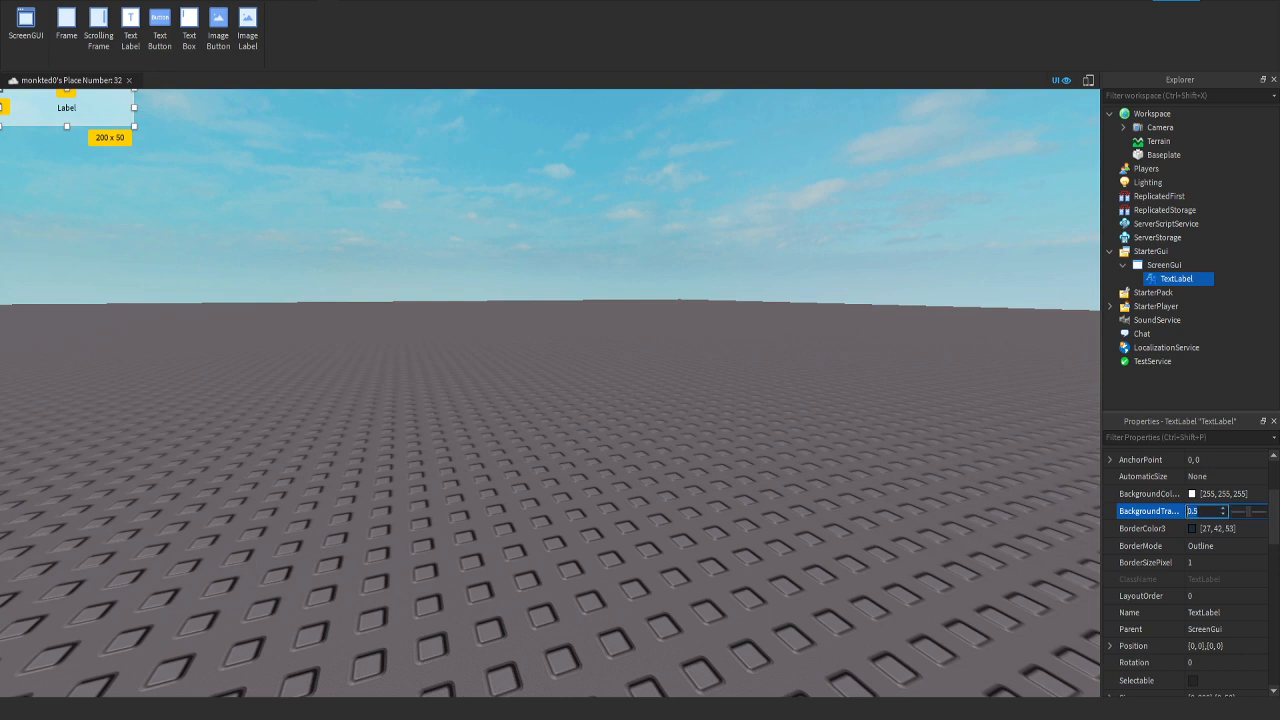
text(0)
key(Return)
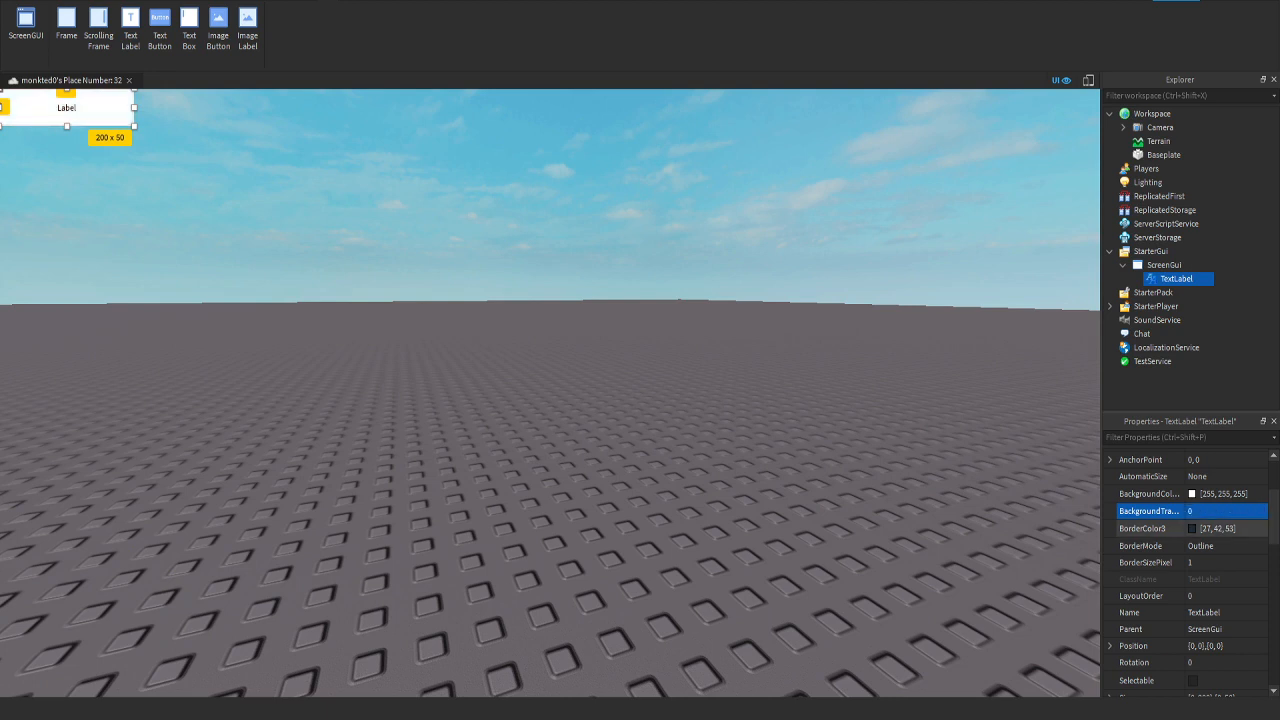
Step: Look through the TextLabel's text properties, and delete the ScreenGui together with its label
scroll(1180, 540, down, 5)
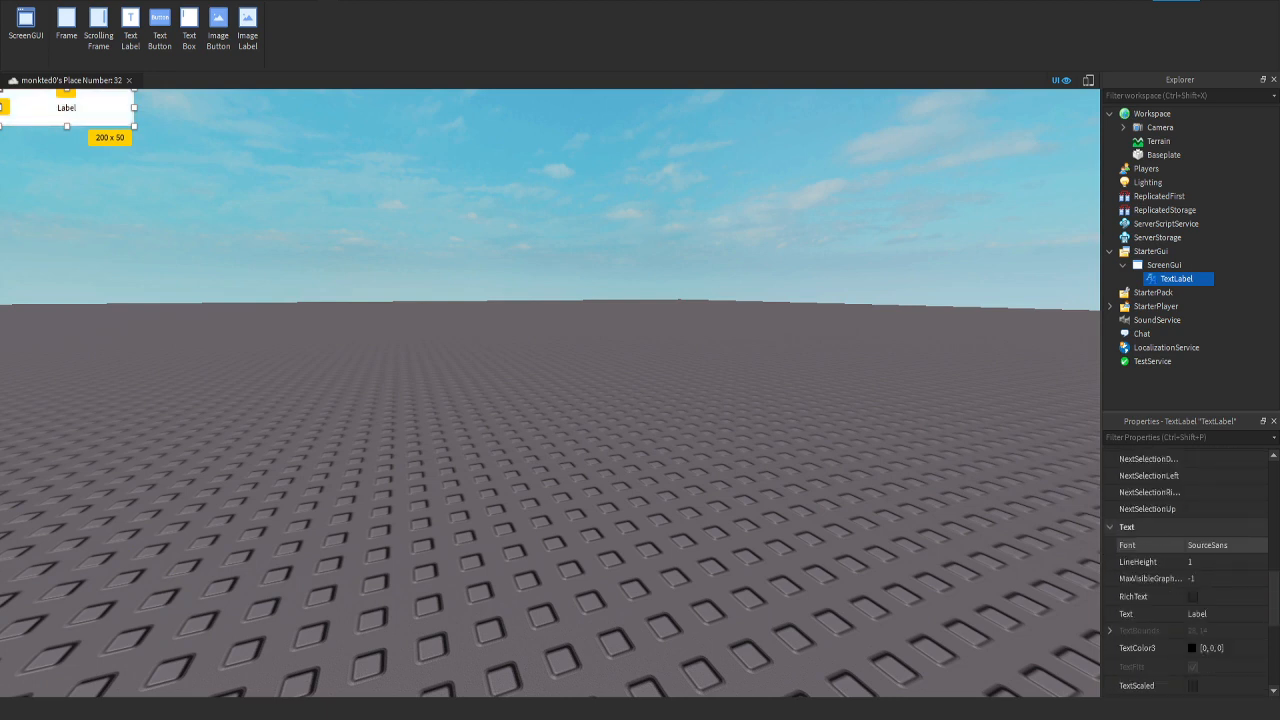
scroll(1180, 545, down, 3)
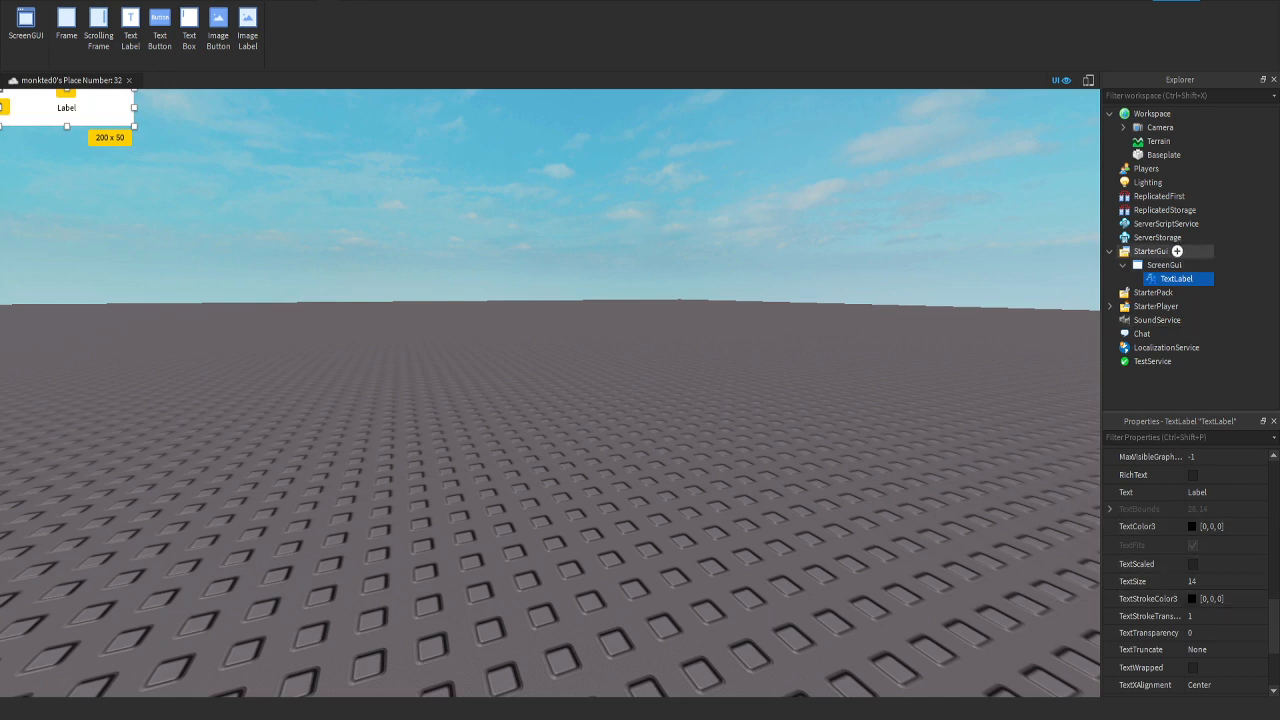
click(1165, 264)
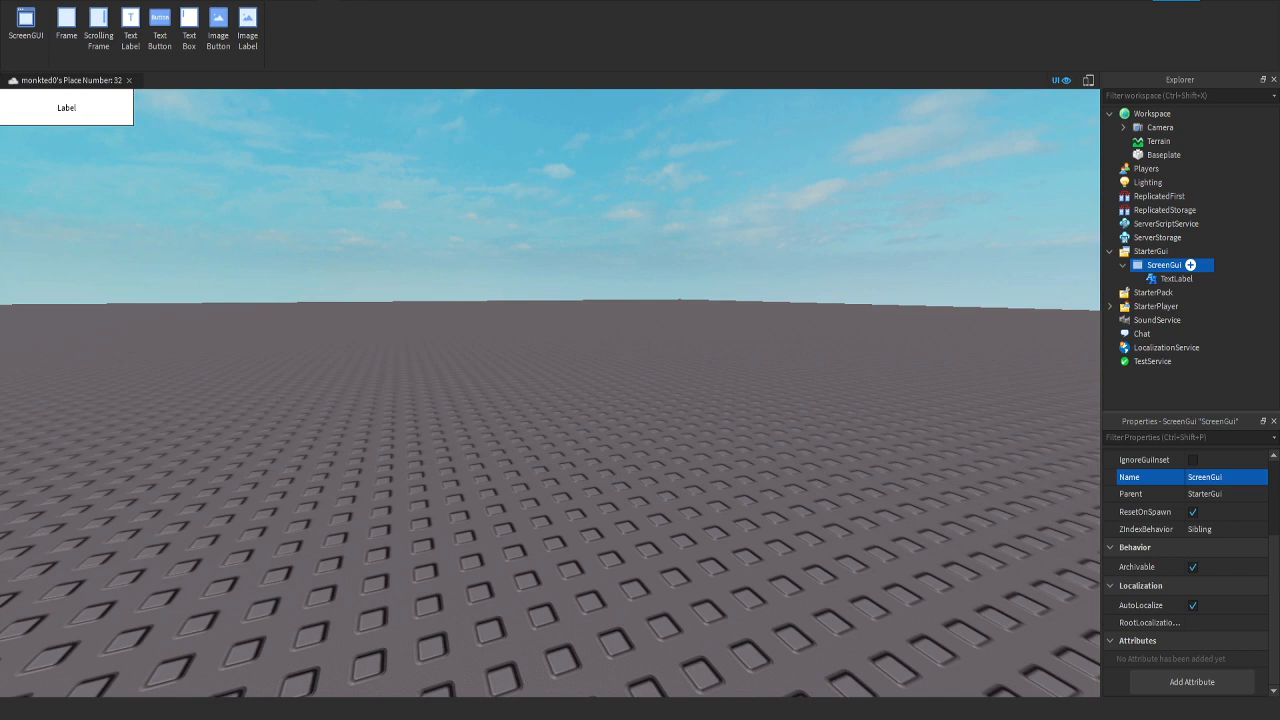
key(Delete)
Step: Delete the ScreenGui from StarterGui and search the Toolbox models for "sword"
click(1165, 264)
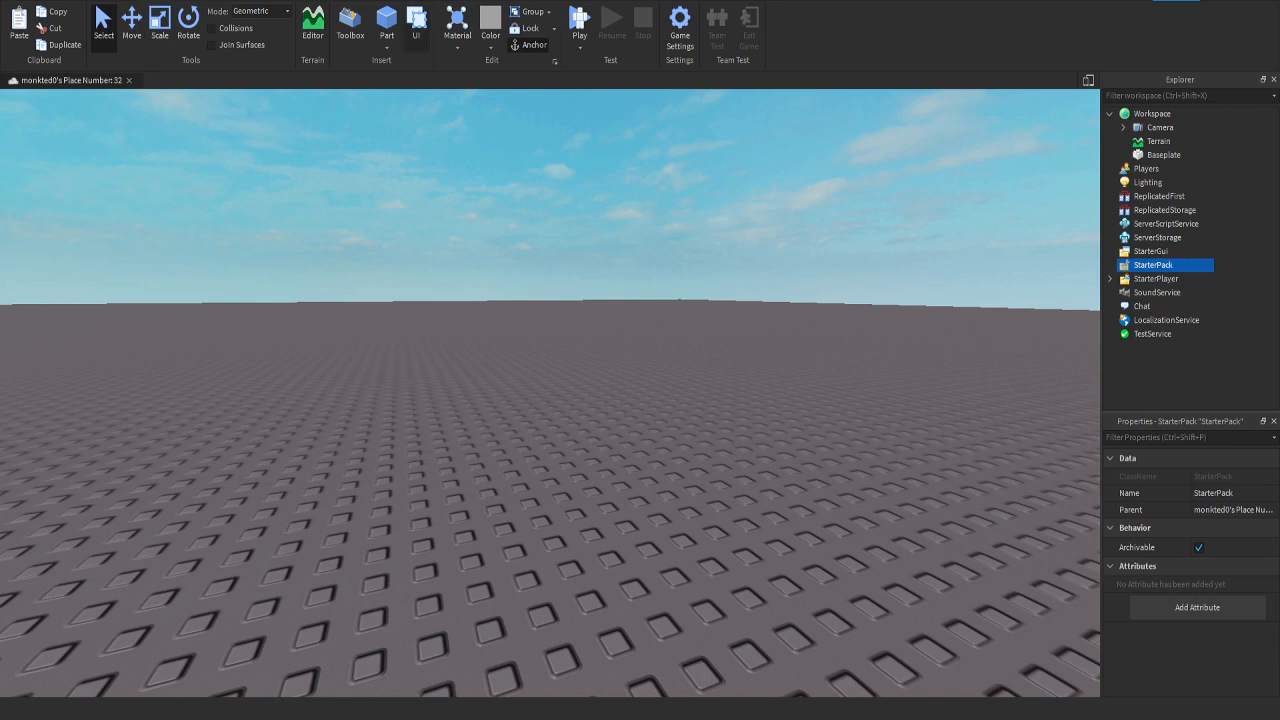
click(350, 25)
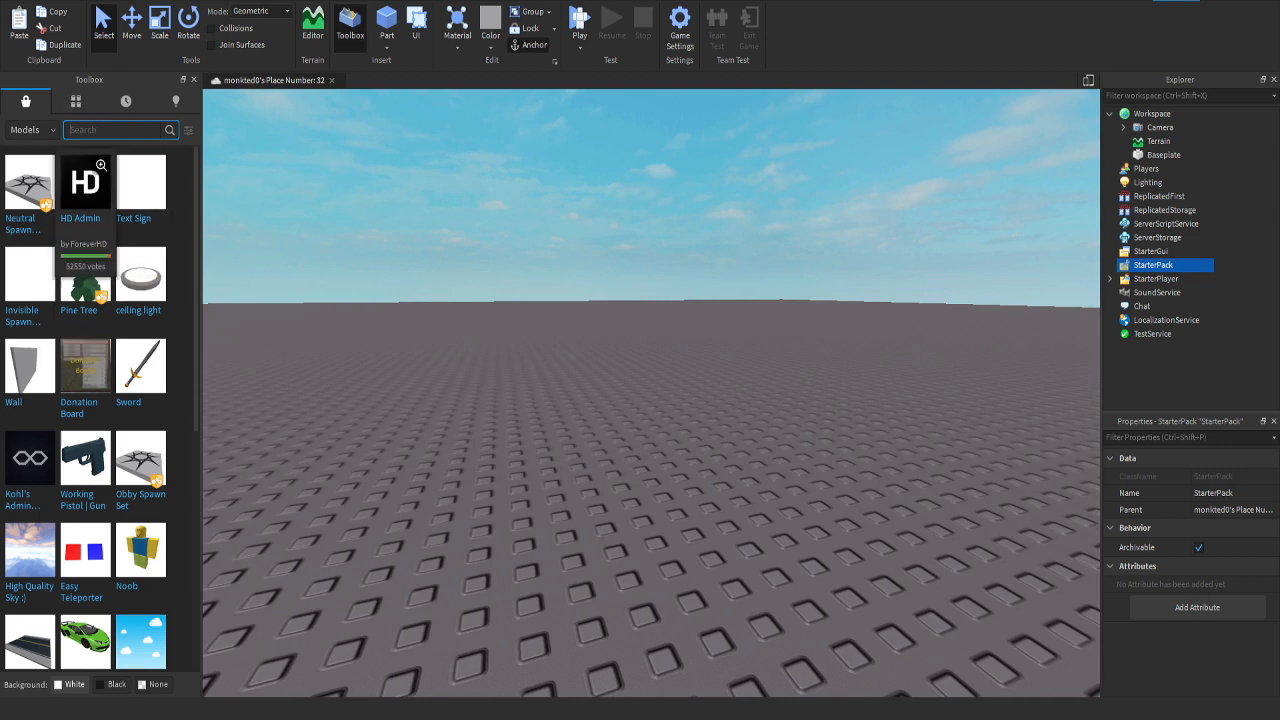
click(30, 129)
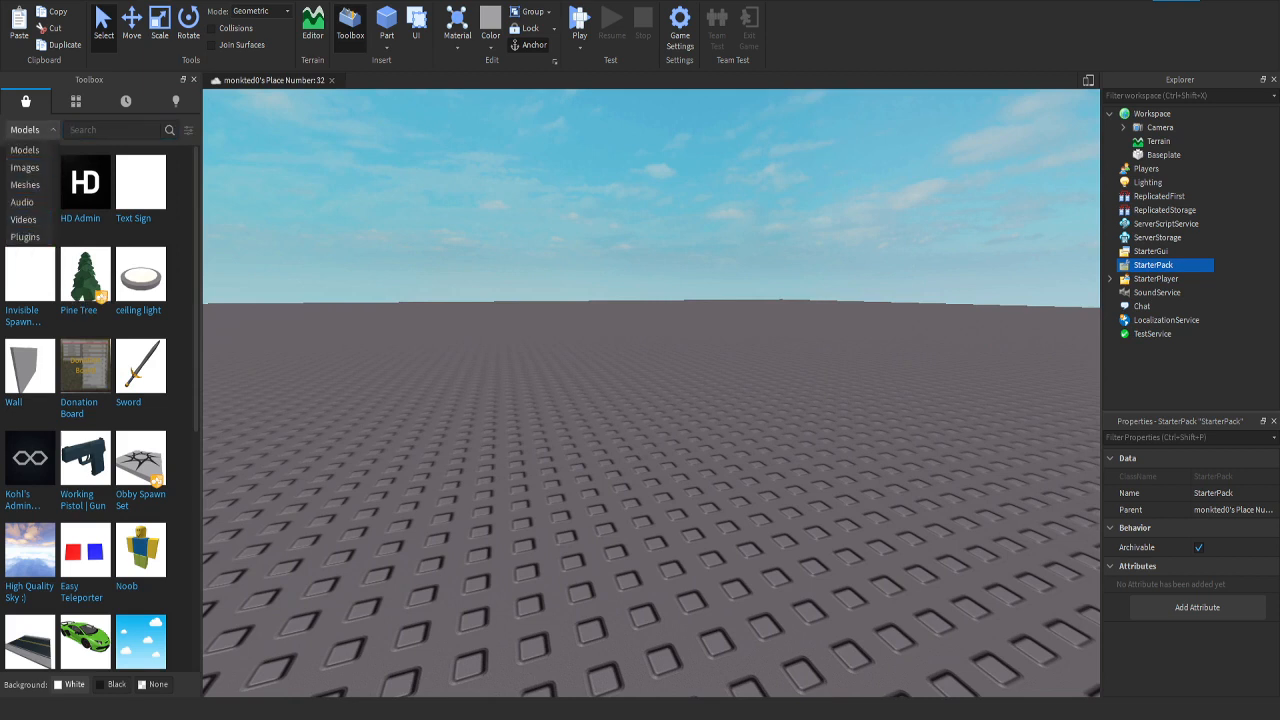
click(25, 150)
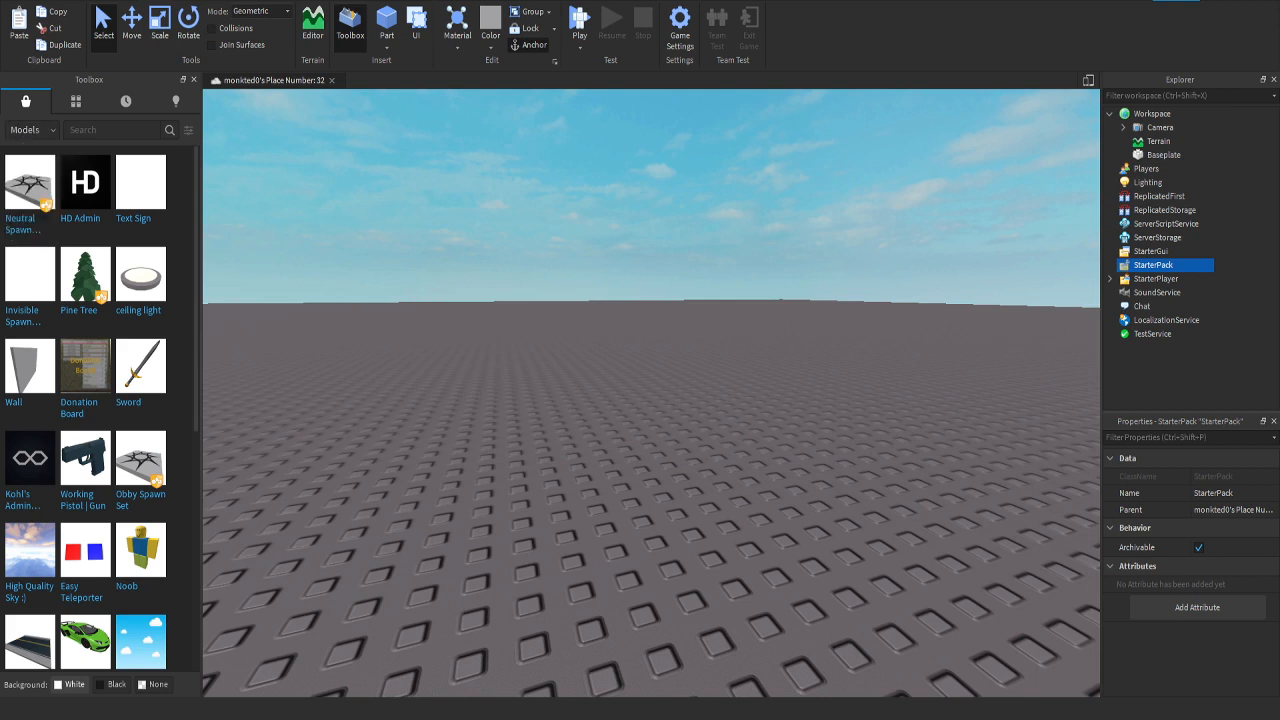
scroll(85, 400, down, 1)
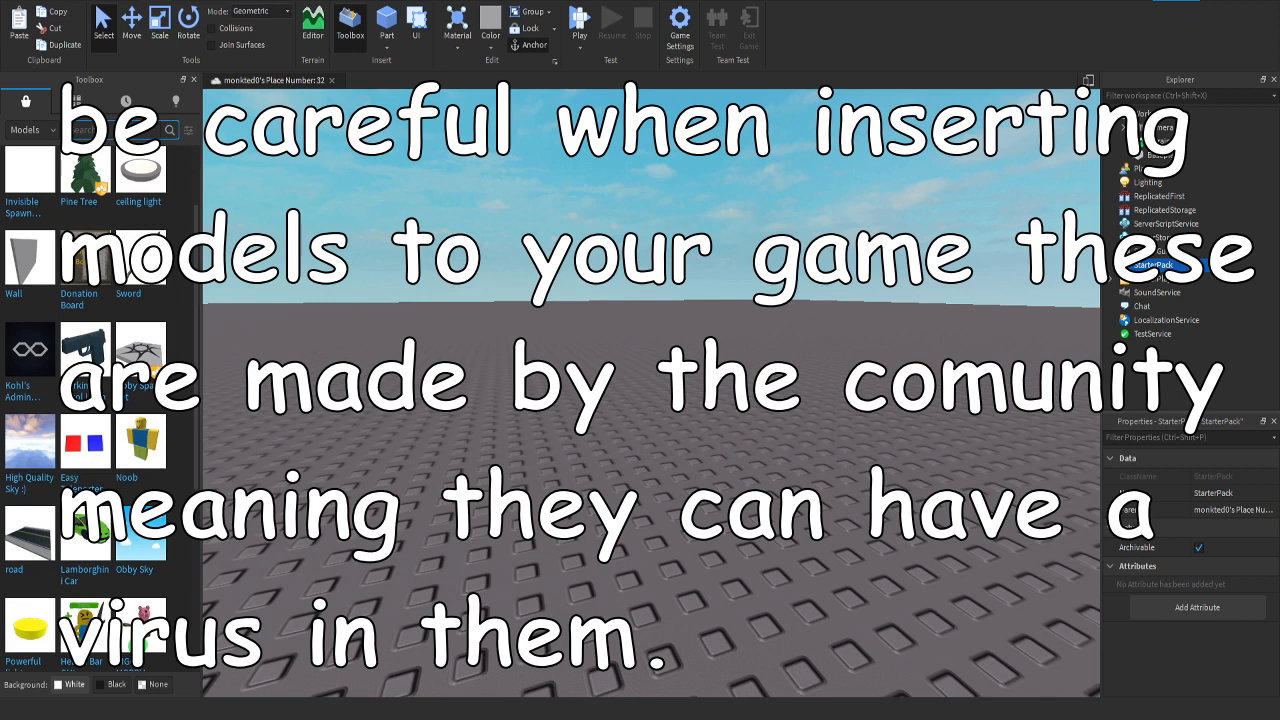
text(sword)
key(Return)
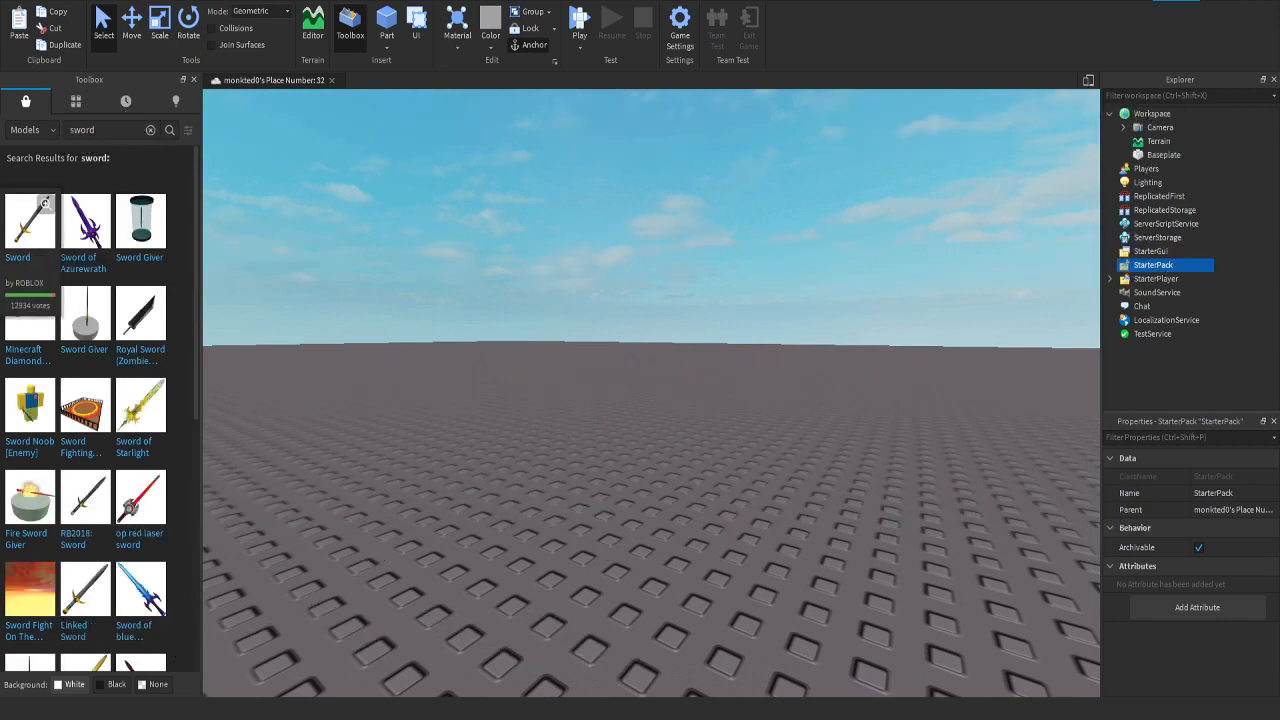
Step: Insert the Sword model made by ROBLOX and accept putting it into StarterPack
click(30, 221)
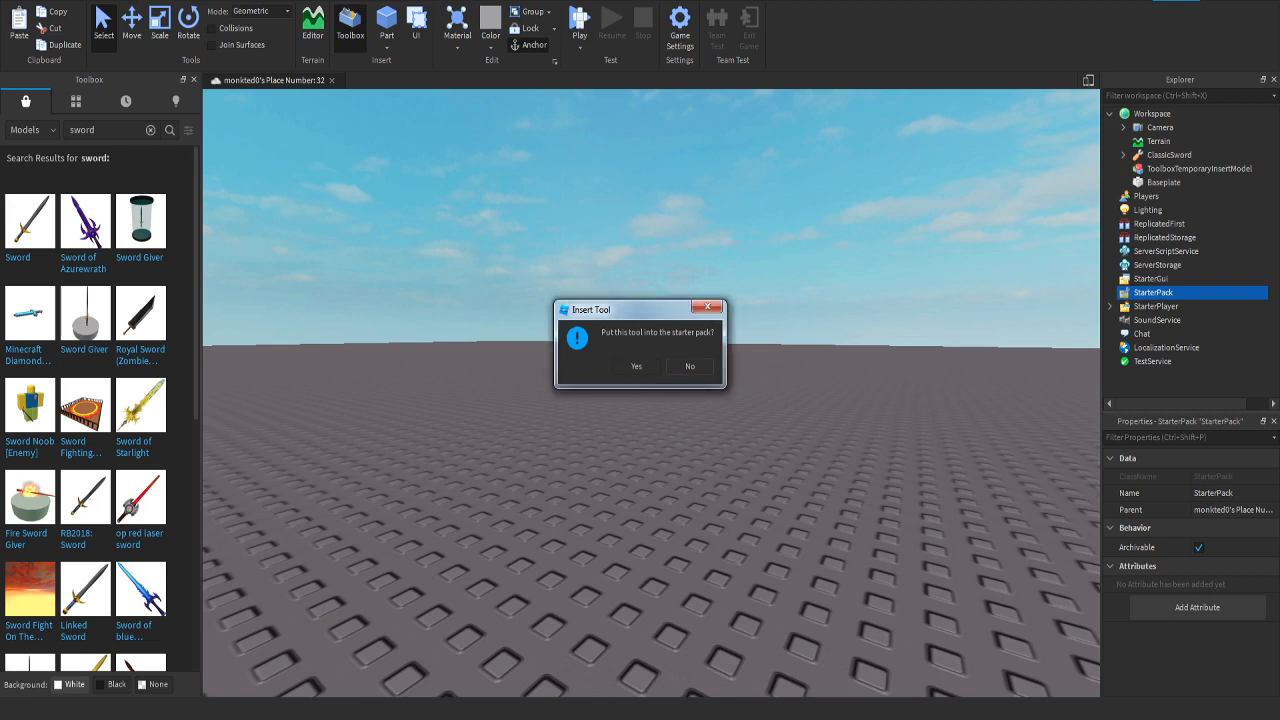
click(636, 366)
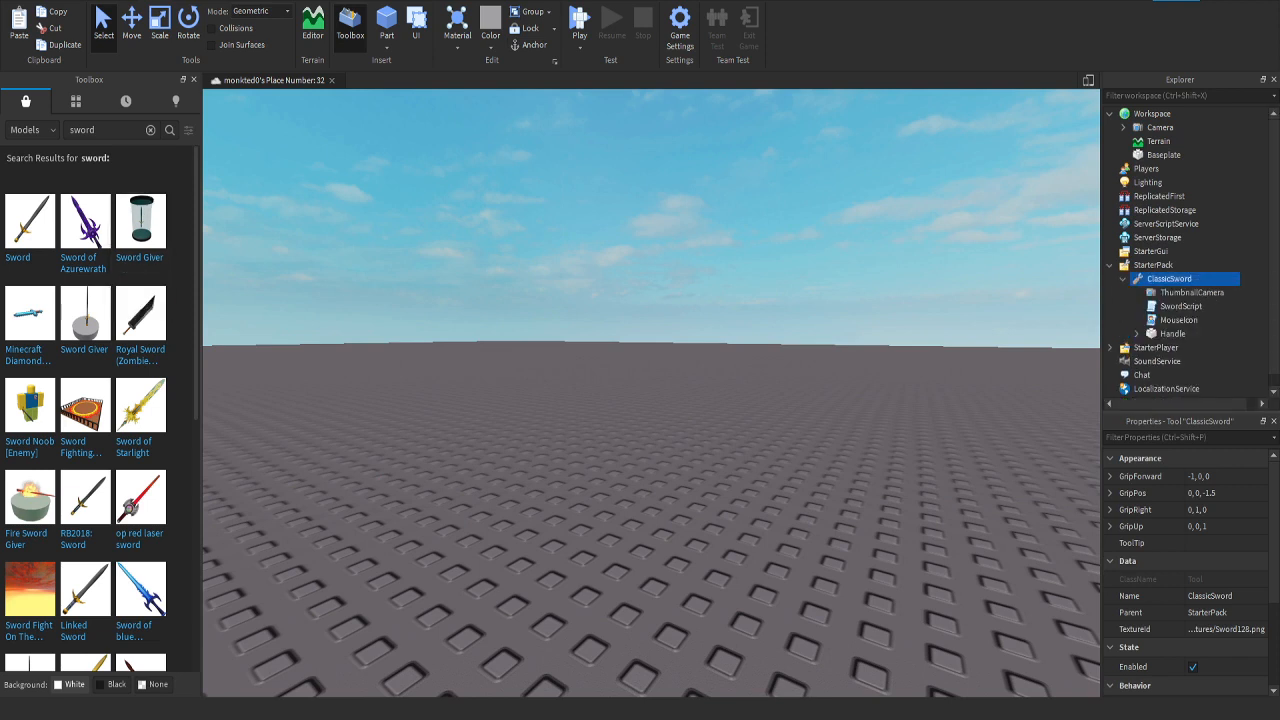
click(1123, 279)
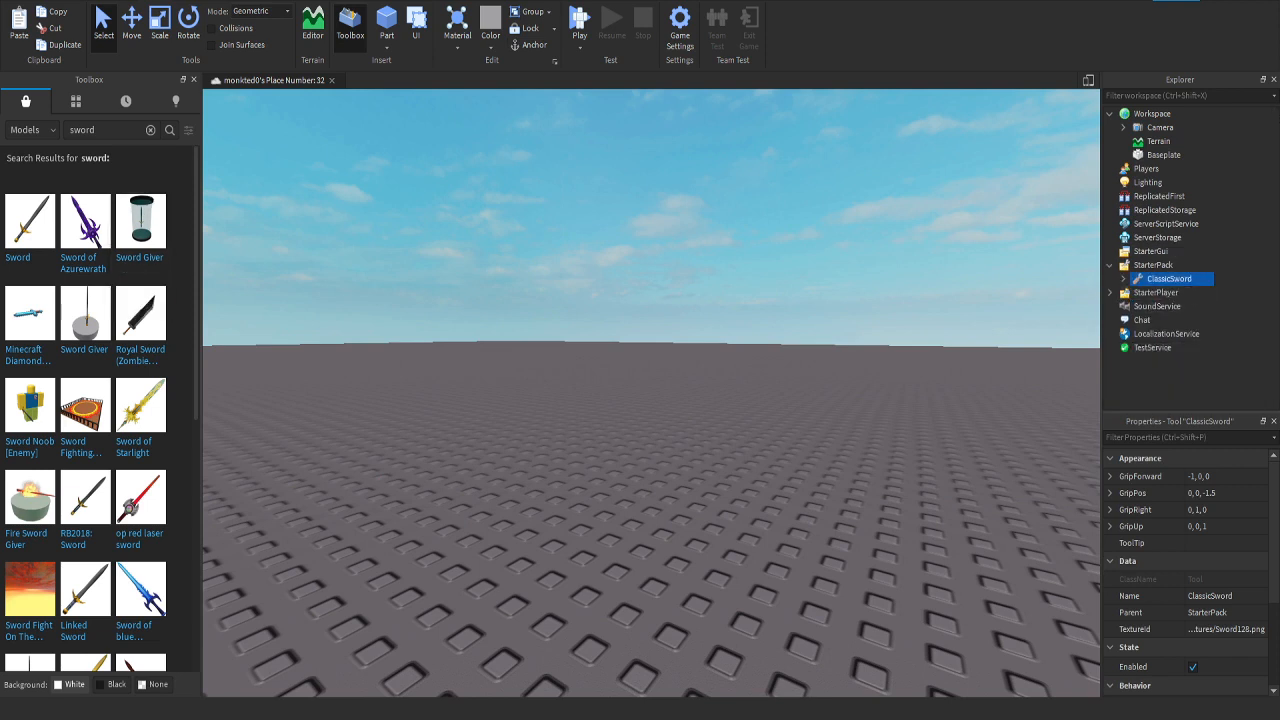
Step: Play-test the place, equip and unequip the sword from the first hotbar slot, and stop the test
key(F5)
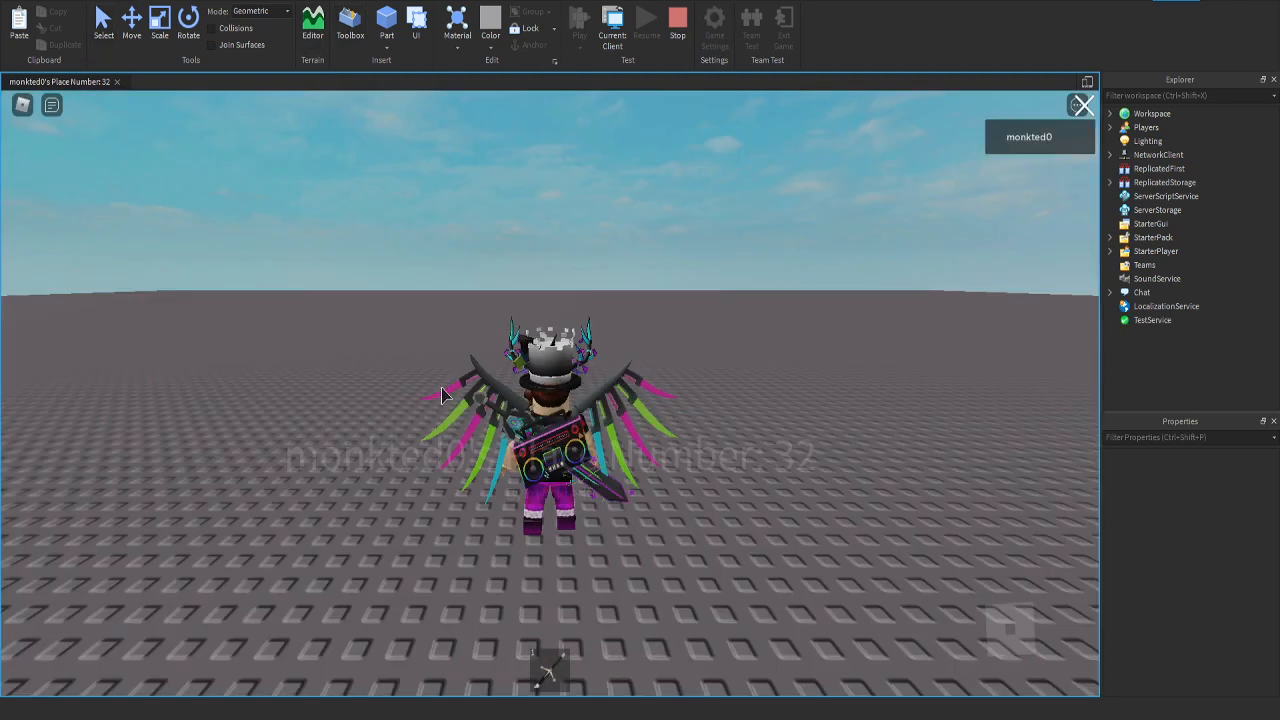
right_drag(442, 388, 442, 391)
key(w)
key(1)
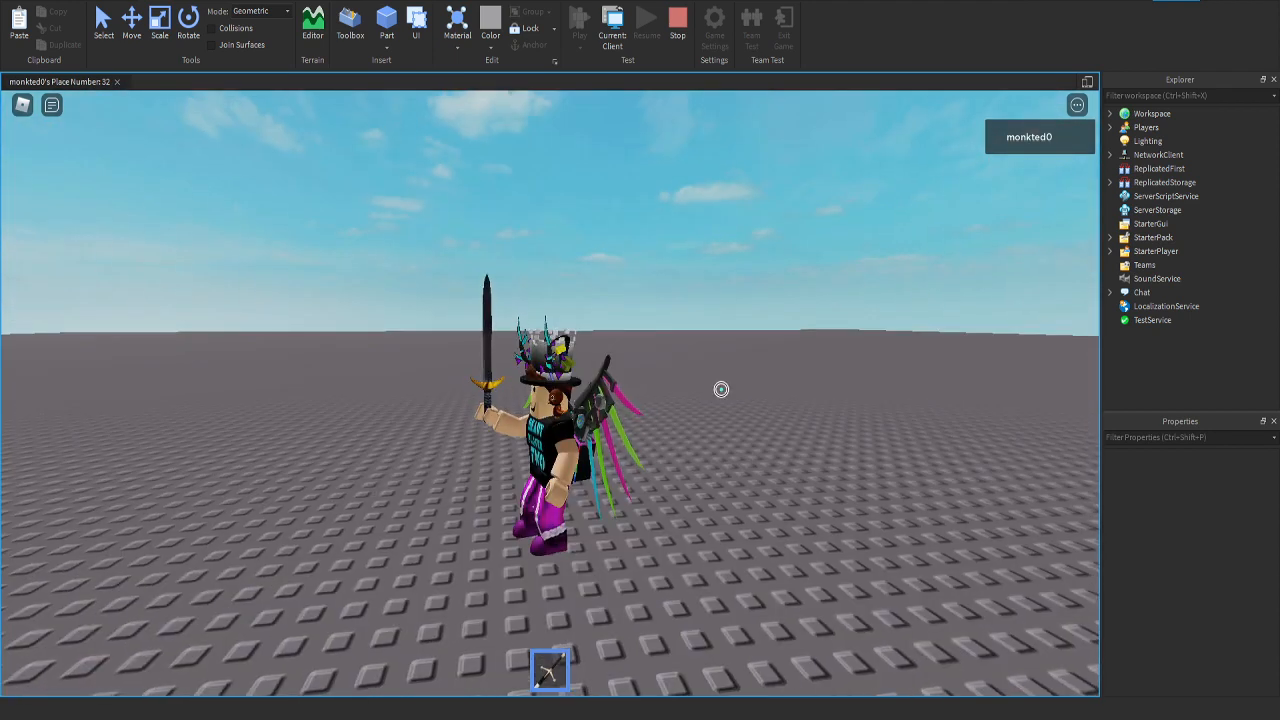
click(448, 438)
key(1)
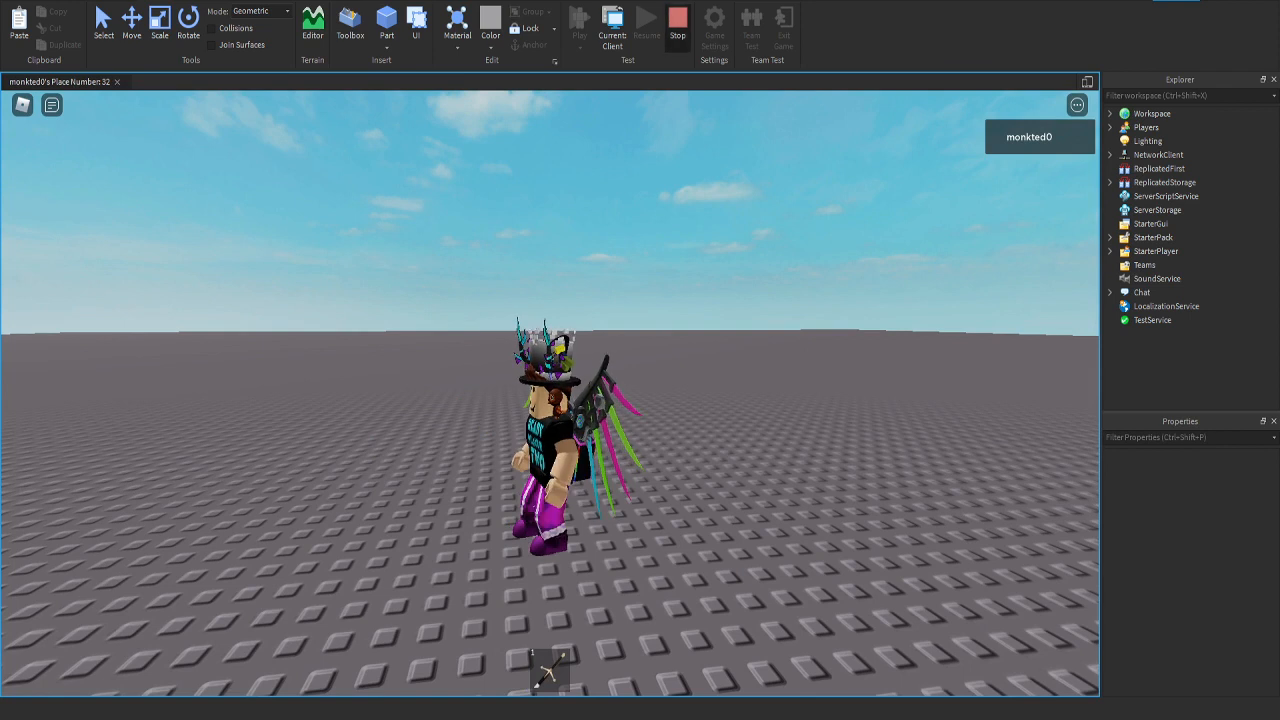
click(678, 22)
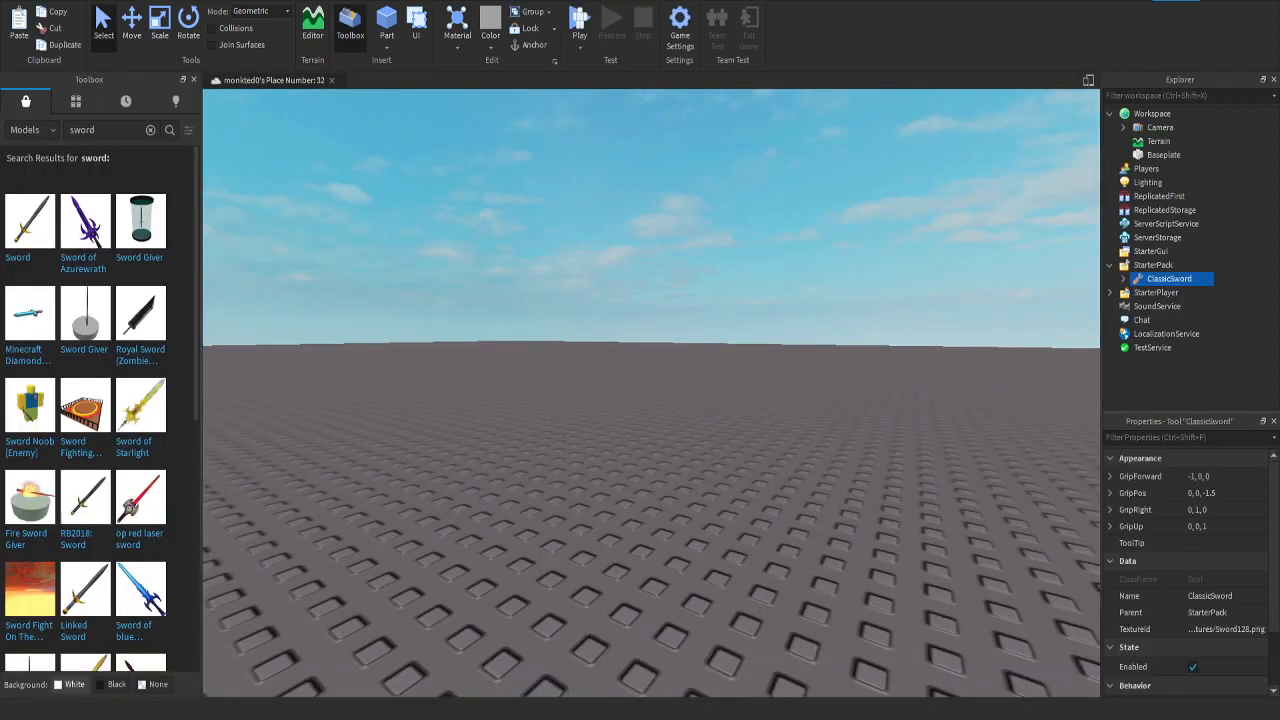
Step: Move ClassicSword from StarterPack into Workspace and play-test walking over to pick it up
click(1123, 279)
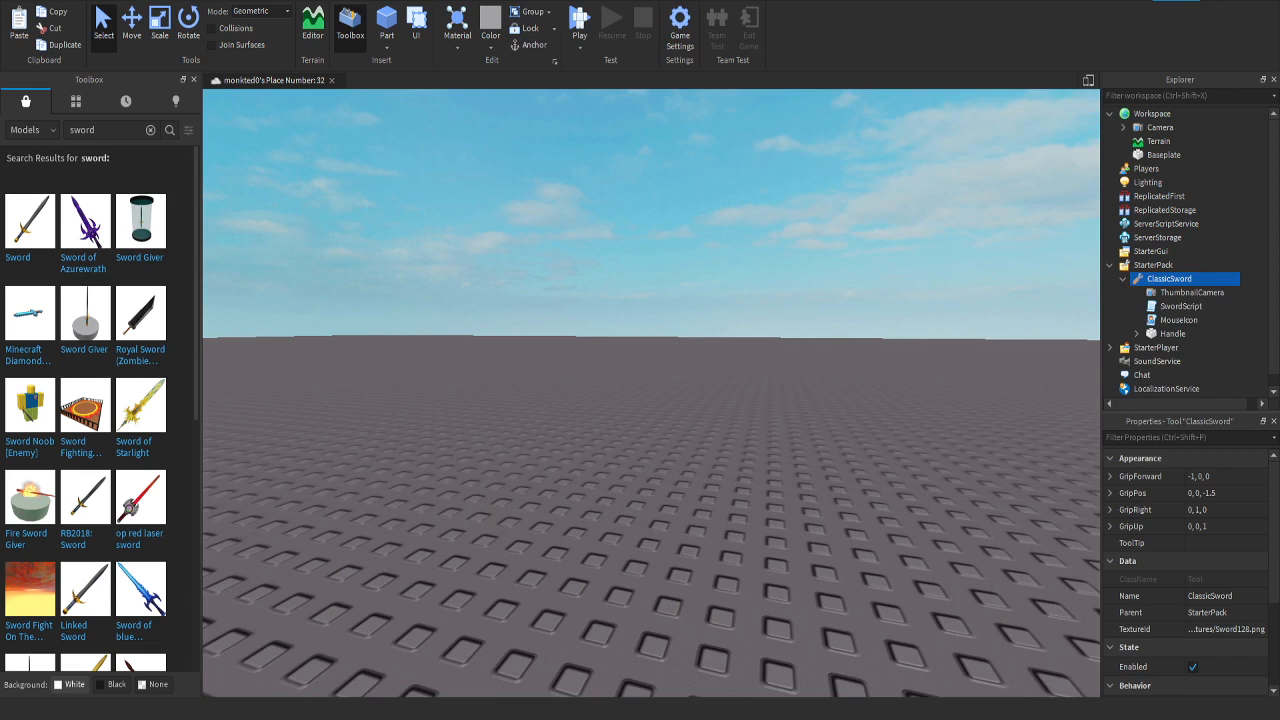
drag(1202, 279, 1180, 113)
key(F5)
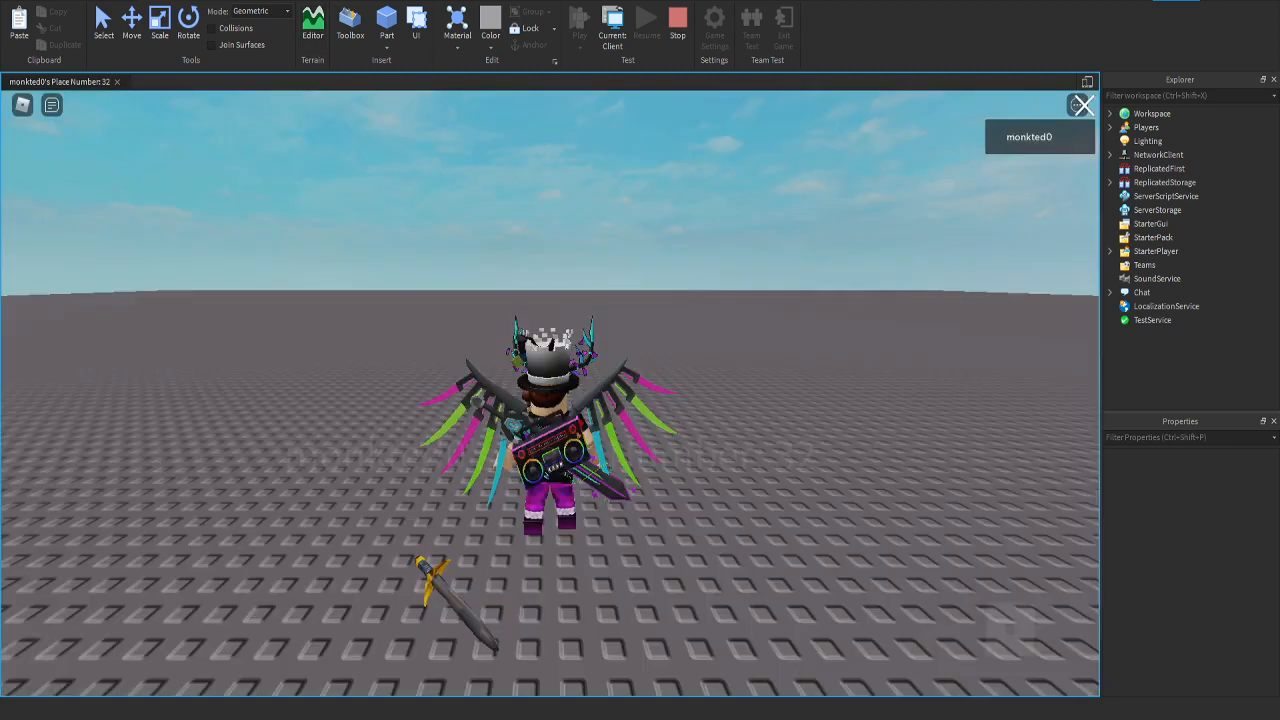
right_drag(323, 386, 543, 263)
key(s)
key(d)
key(w)
key(a)
key(w)
key(d)
key(1)
click(678, 28)
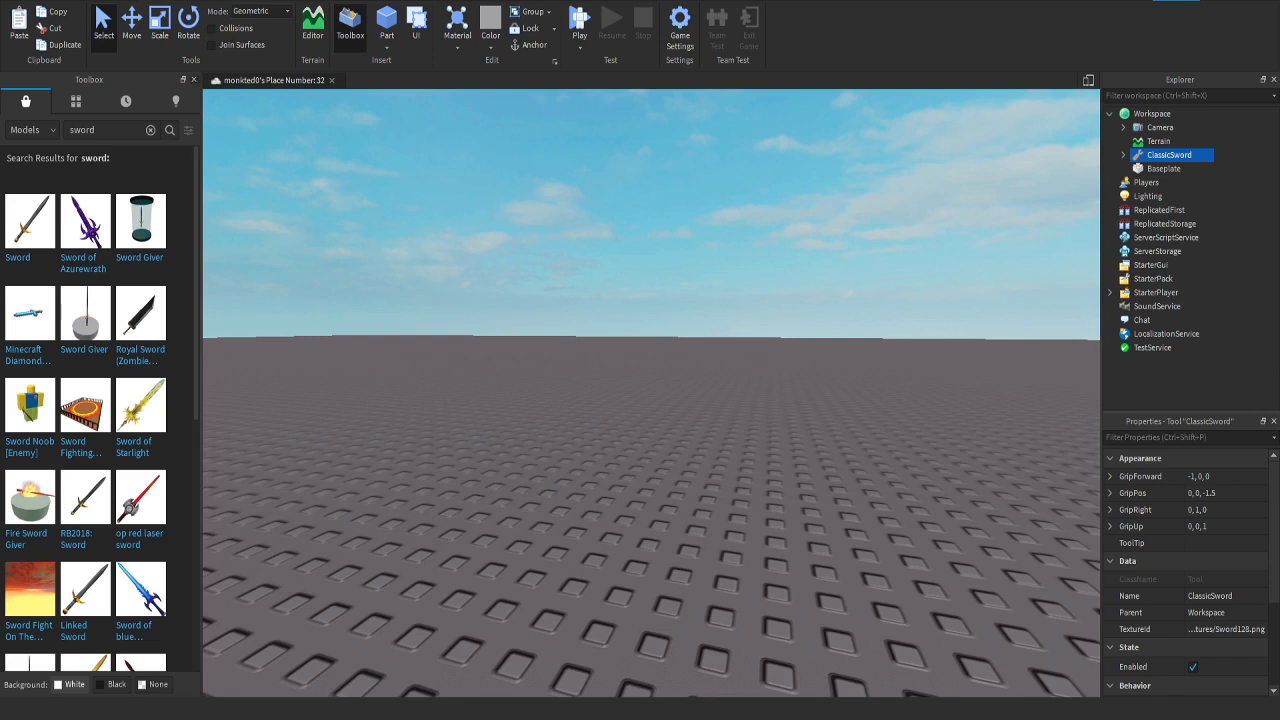
Step: Close the Toolbox, insert a block part on the baseplate and scale it into a tall, thin wall
click(194, 79)
right_drag(550, 390, 620, 480)
scroll(620, 480, down, 5)
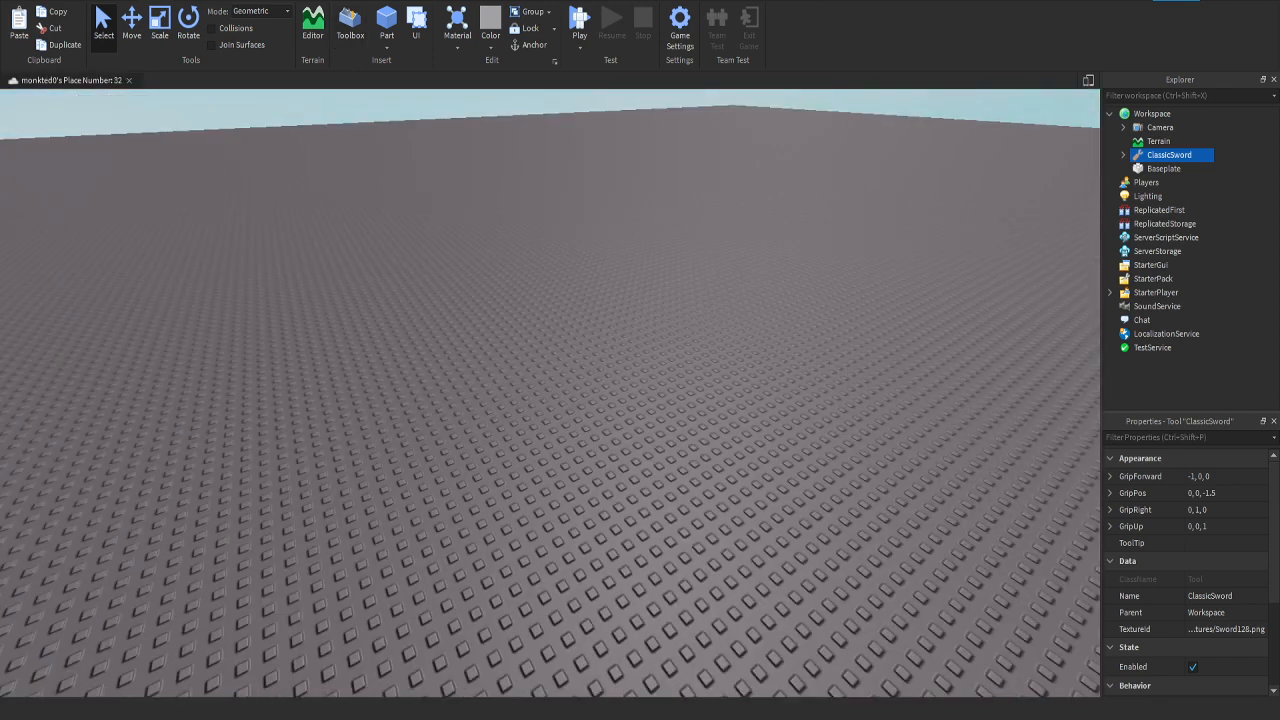
click(386, 22)
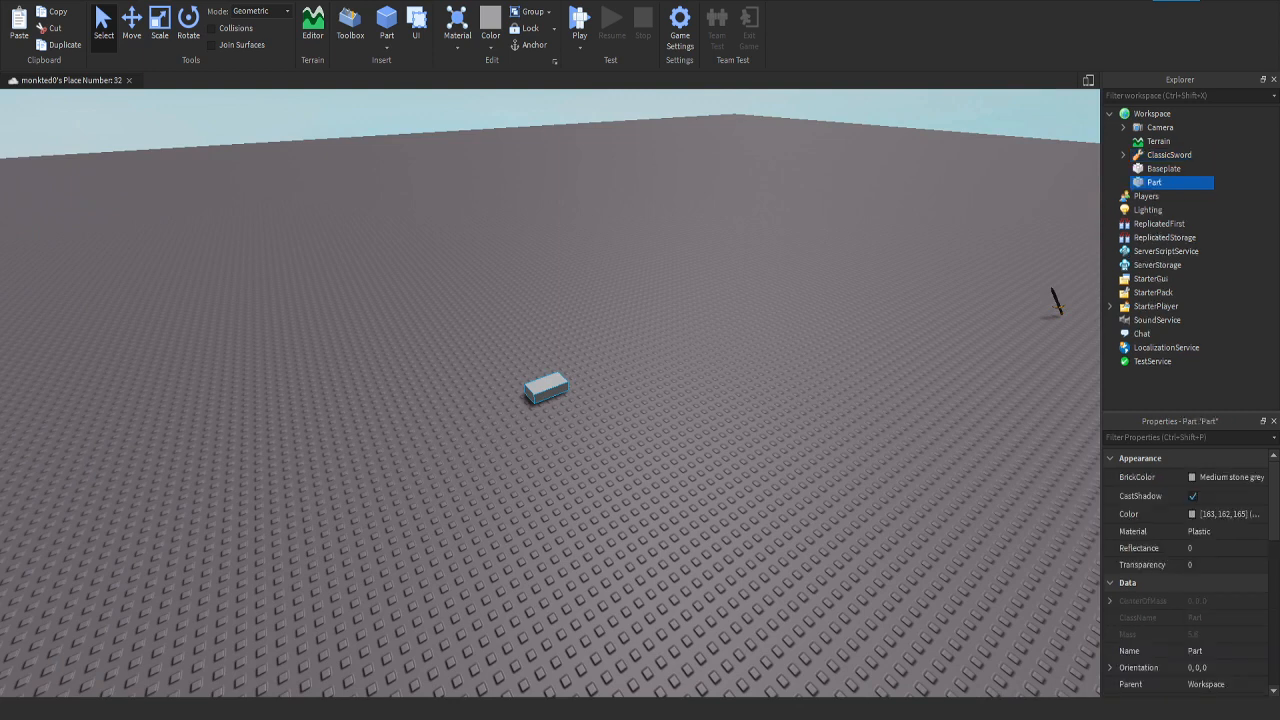
key(ctrl+3)
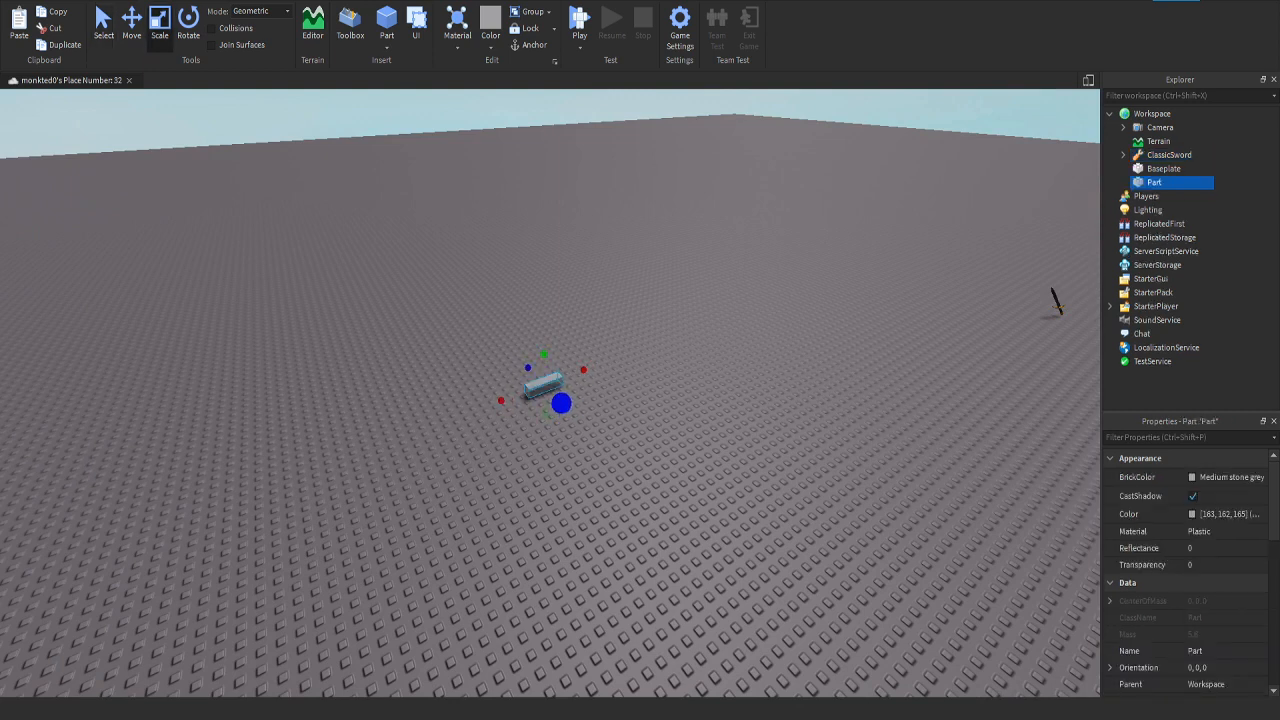
drag(543, 354, 543, 203)
drag(583, 309, 649, 291)
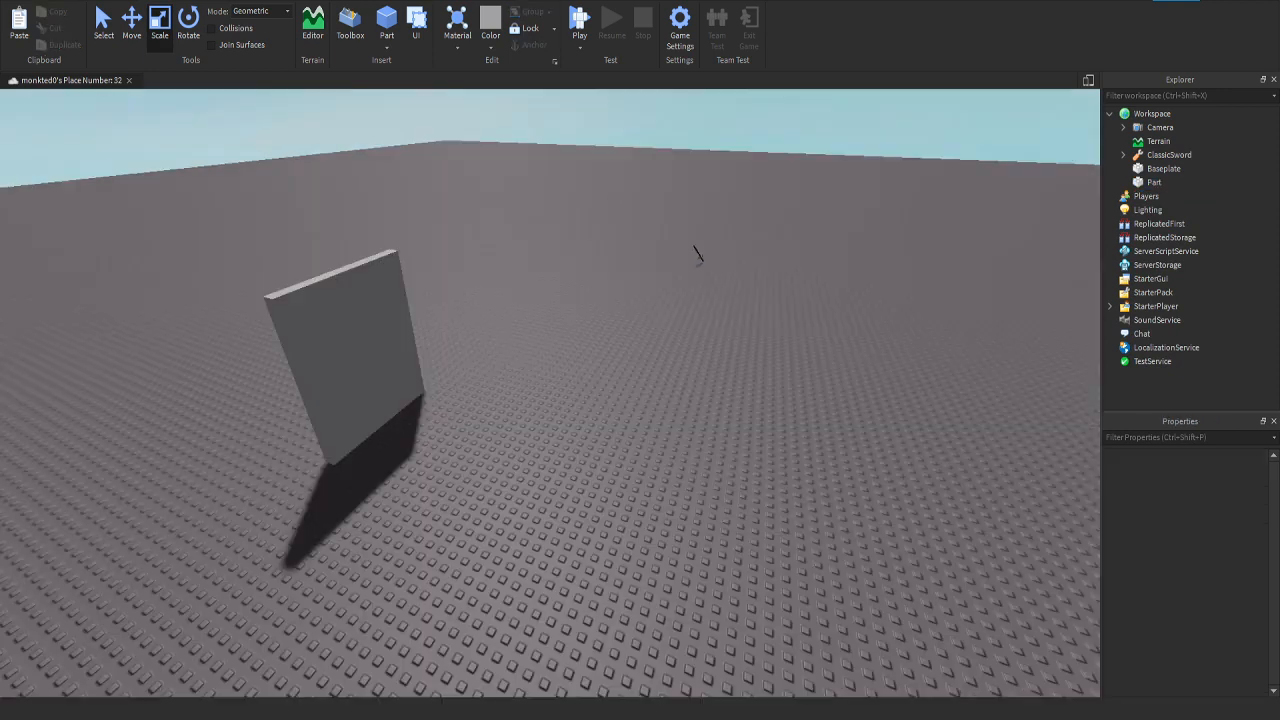
Step: Locate ClassicSword in the scene and move it from Workspace into ReplicatedStorage
right_drag(640, 400, 620, 330)
click(1169, 155)
key(w)
key(d)
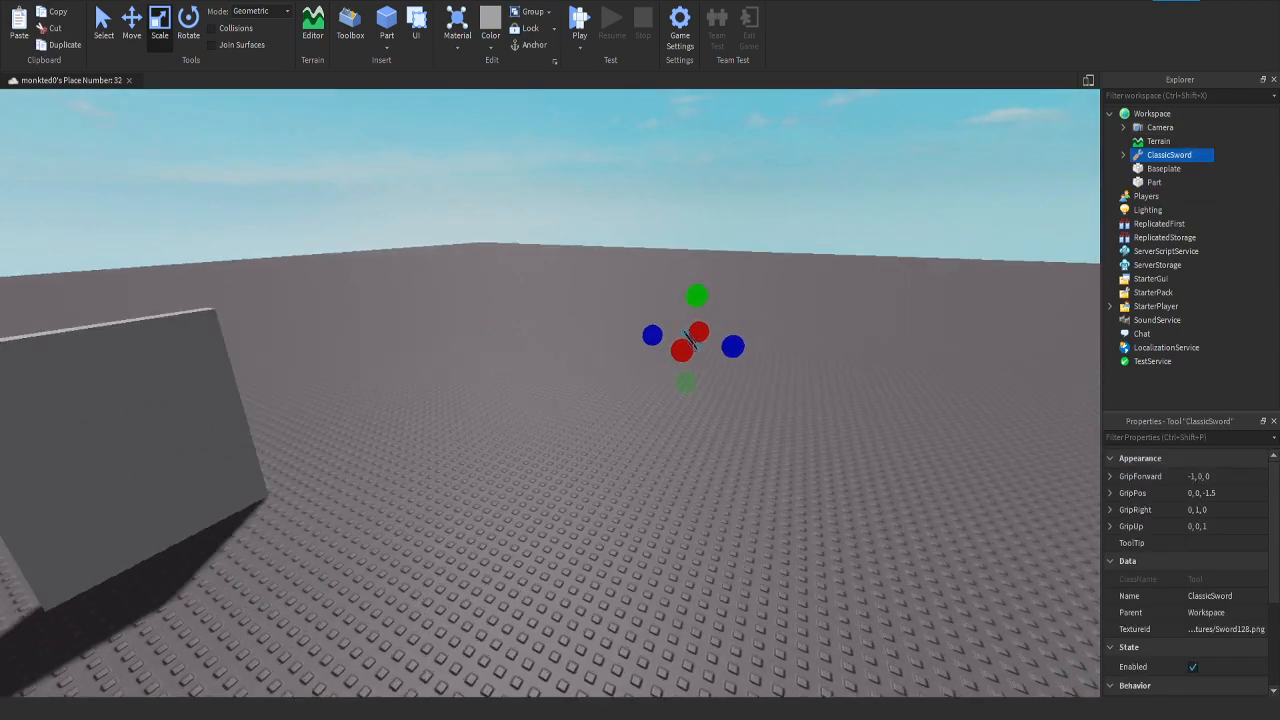
key(s)
mouse_move(640, 400)
right_down()
mouse_move(485, 392)
mouse_move(630, 392)
right_up()
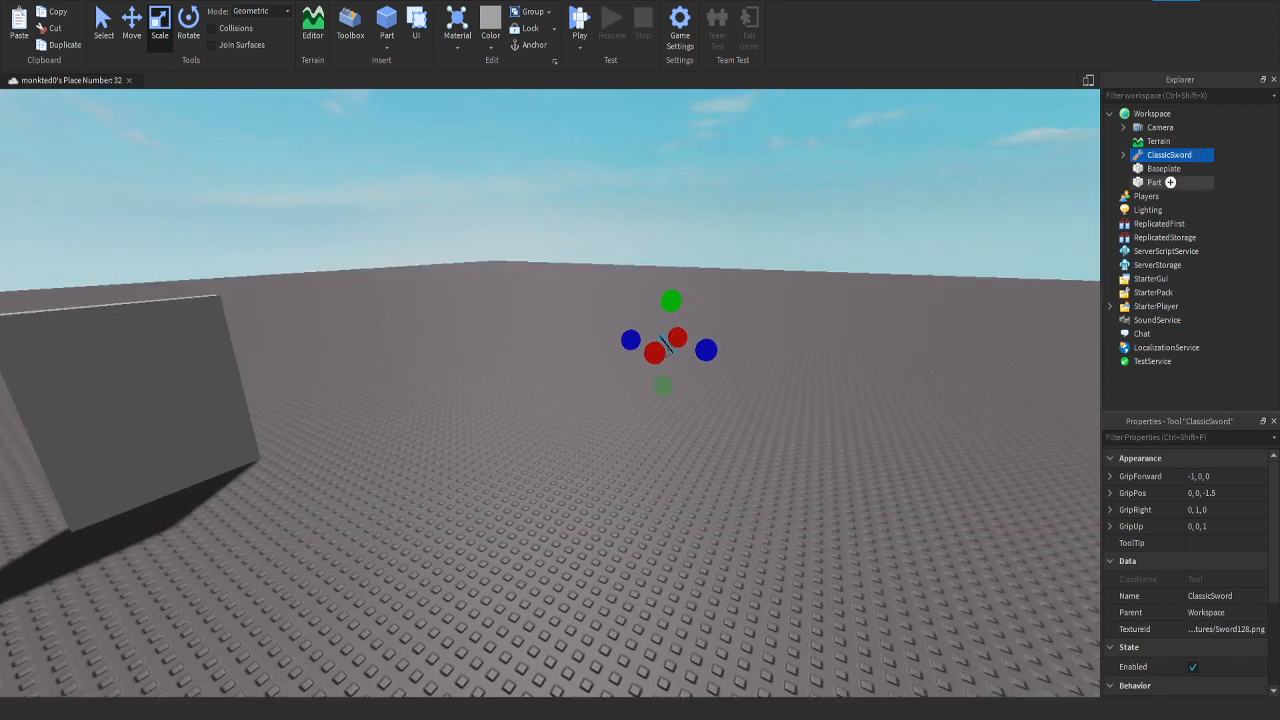
drag(1190, 265, 1205, 237)
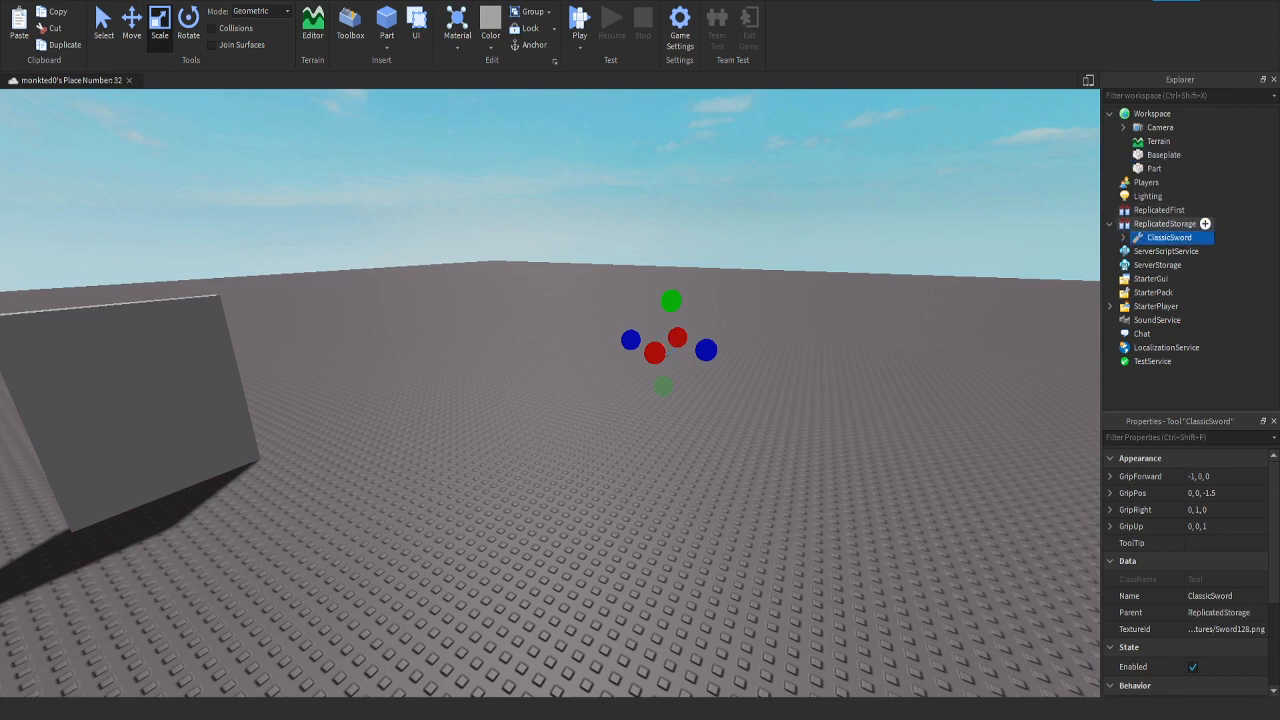
Step: Add a folder to ReplicatedStorage and name it Tools
click(1205, 223)
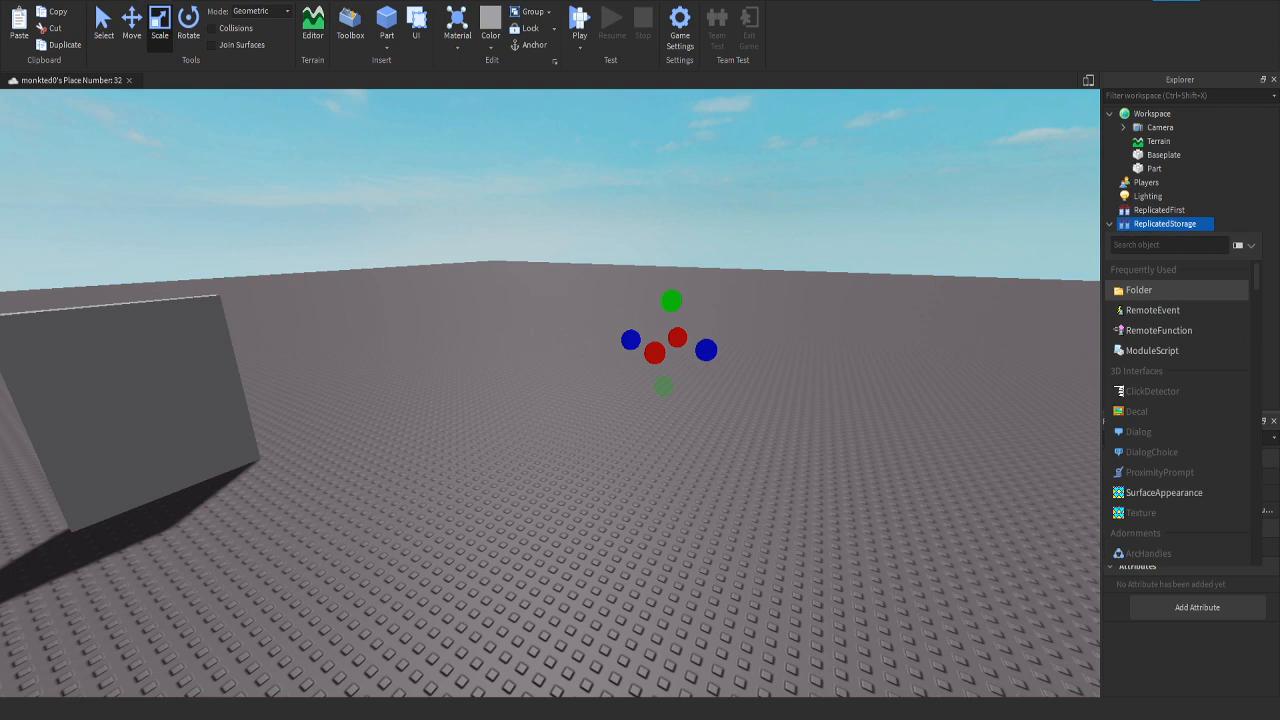
click(1139, 290)
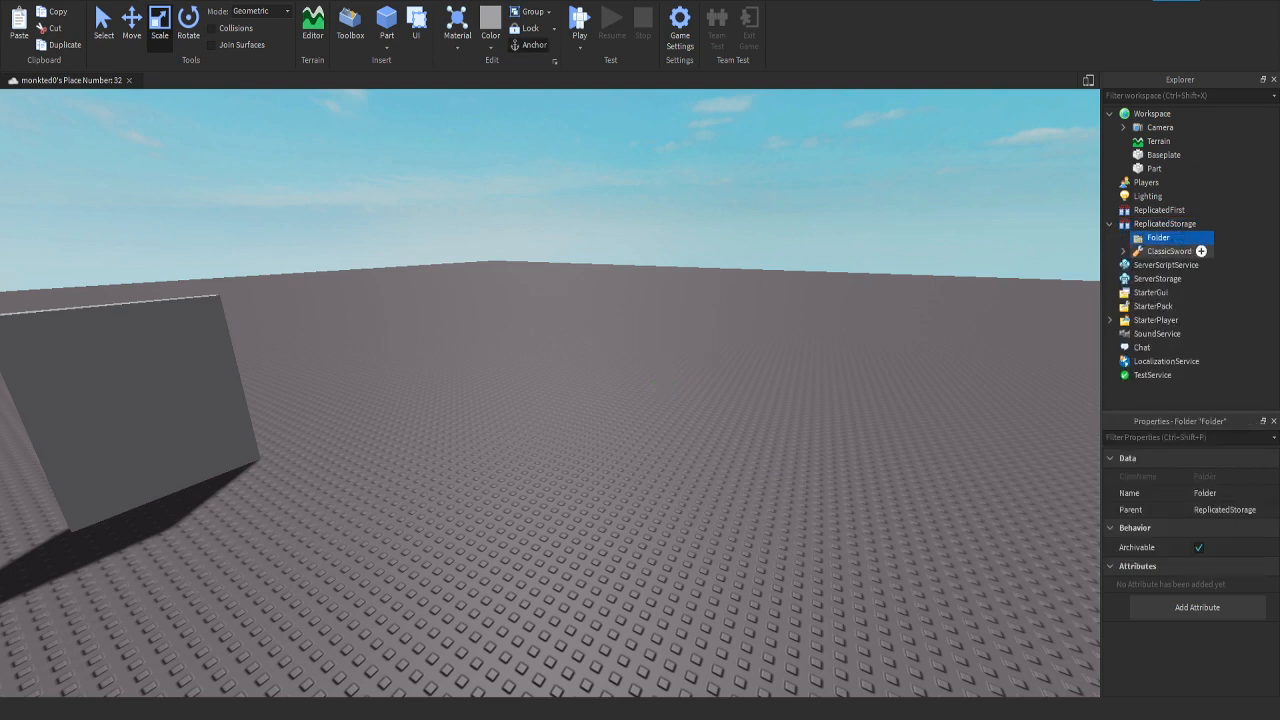
right_drag(985, 310, 1012, 282)
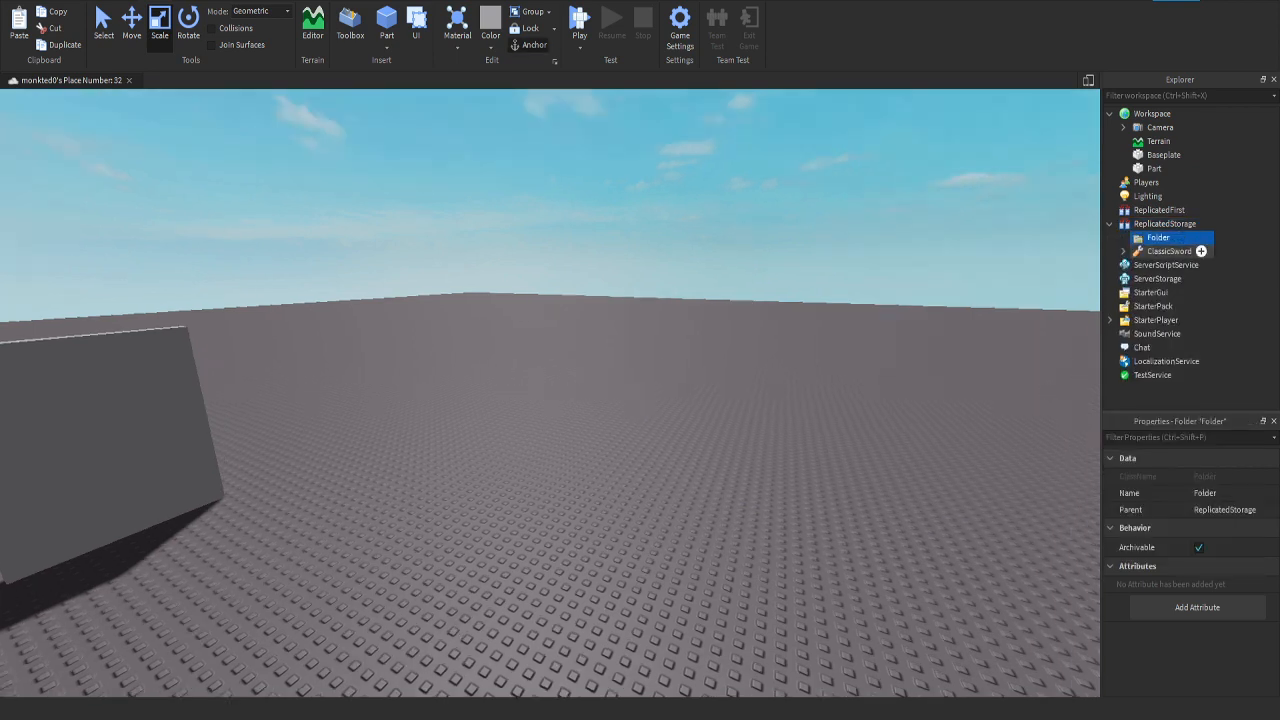
double_click(1158, 238)
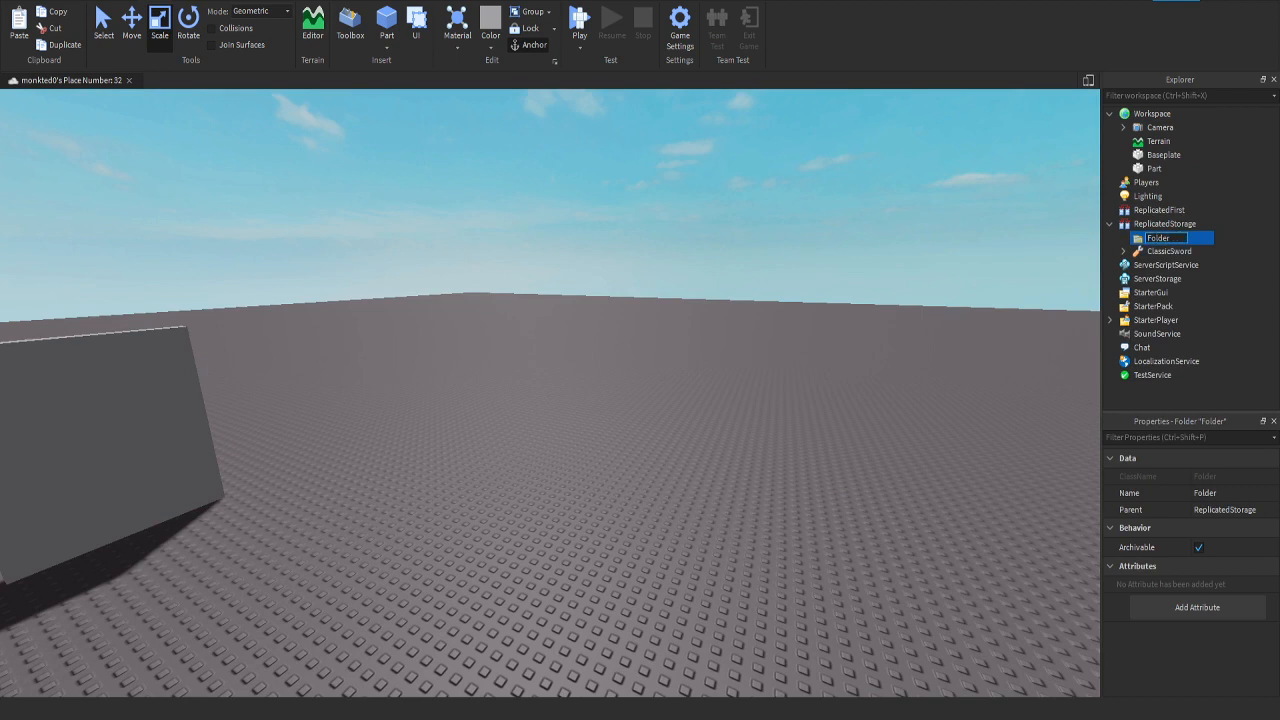
key(BackSpace)
text(Tools)
key(Return)
Step: Move ClassicSword into the Tools folder in ReplicatedStorage
click(1168, 251)
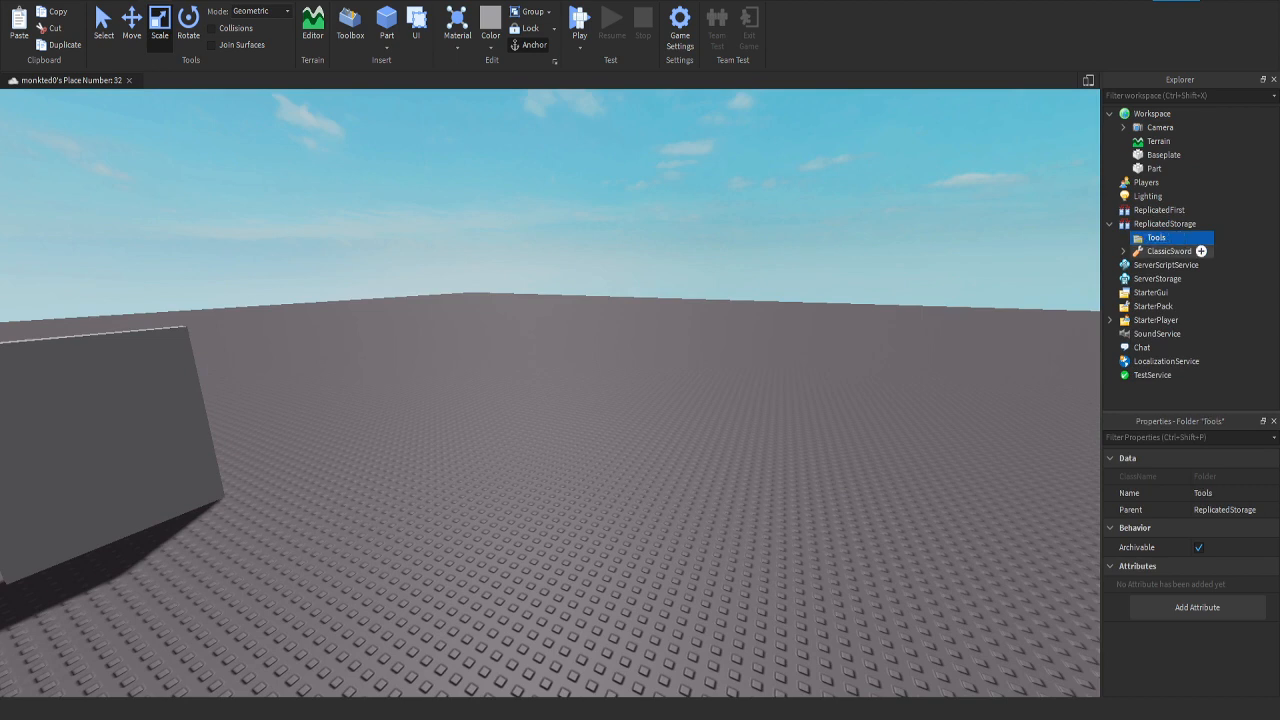
drag(1168, 251, 1158, 238)
key(w)
right_drag(640, 400, 530, 398)
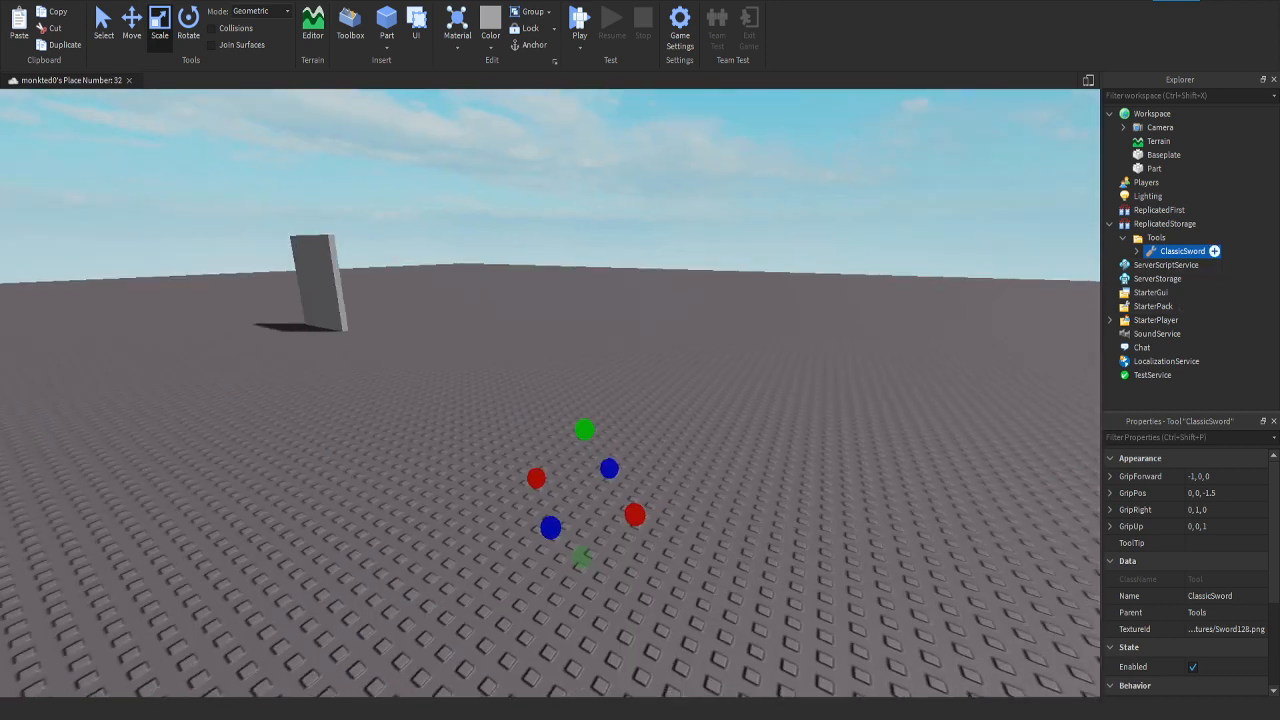
right_drag(1000, 300, 1000, 291)
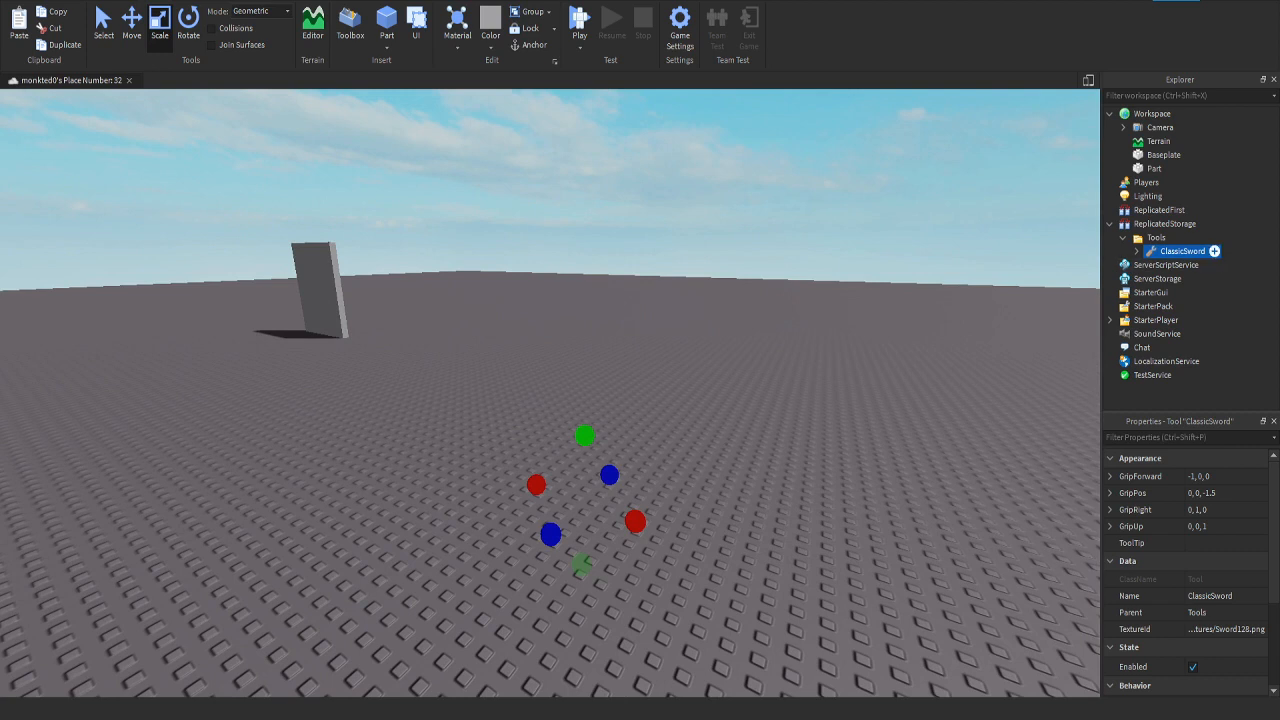
Step: Move ClassicSword from the Tools folder into StarterPack
click(1156, 237)
click(1182, 251)
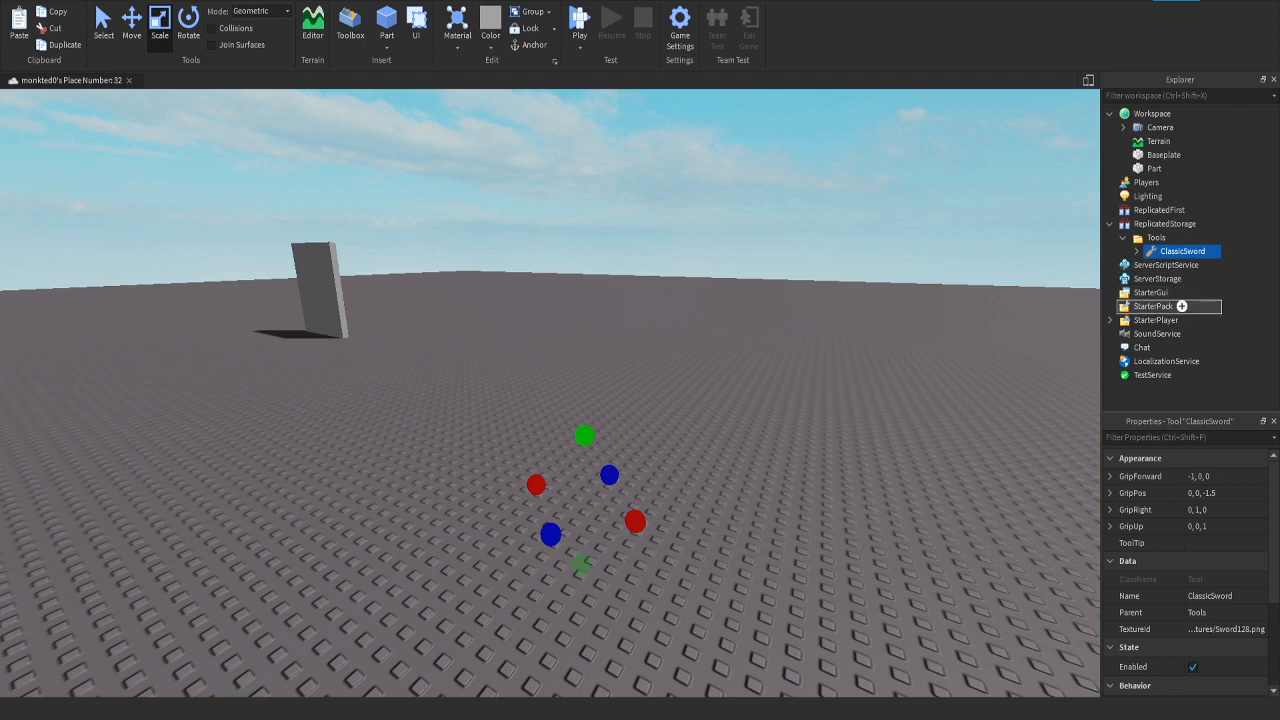
drag(1190, 251, 1160, 306)
drag(1174, 237, 1185, 305)
Step: Delete the Tools folder, ClassicSword and the wall-shaped Part
click(1156, 237)
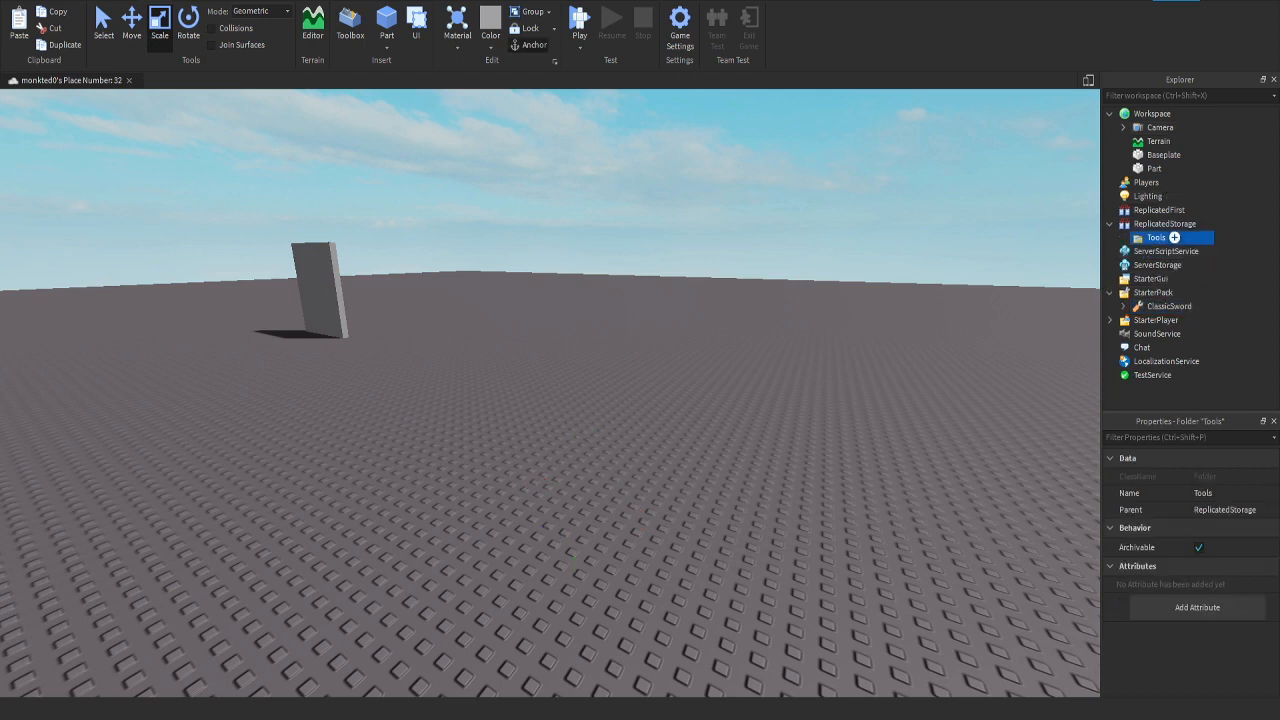
key(Delete)
click(1201, 292)
key(Delete)
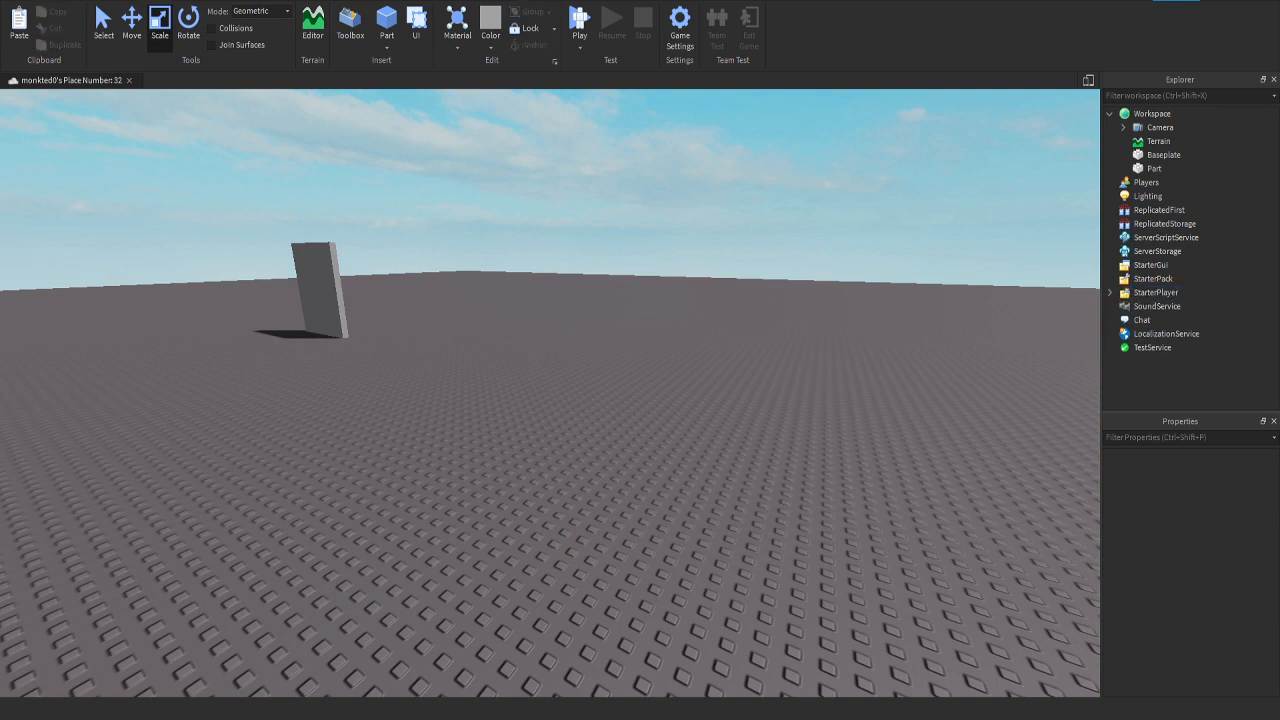
click(1170, 168)
key(Delete)
right_drag(700, 330, 573, 375)
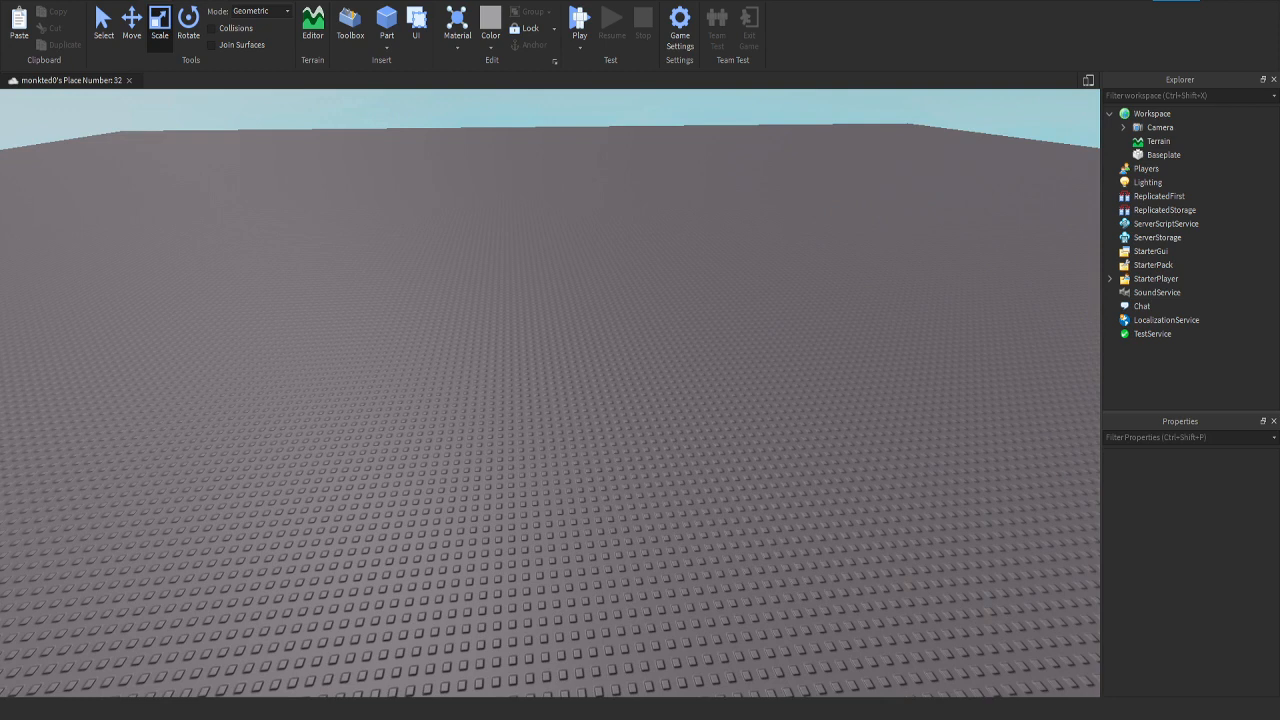
click(1123, 127)
click(1123, 127)
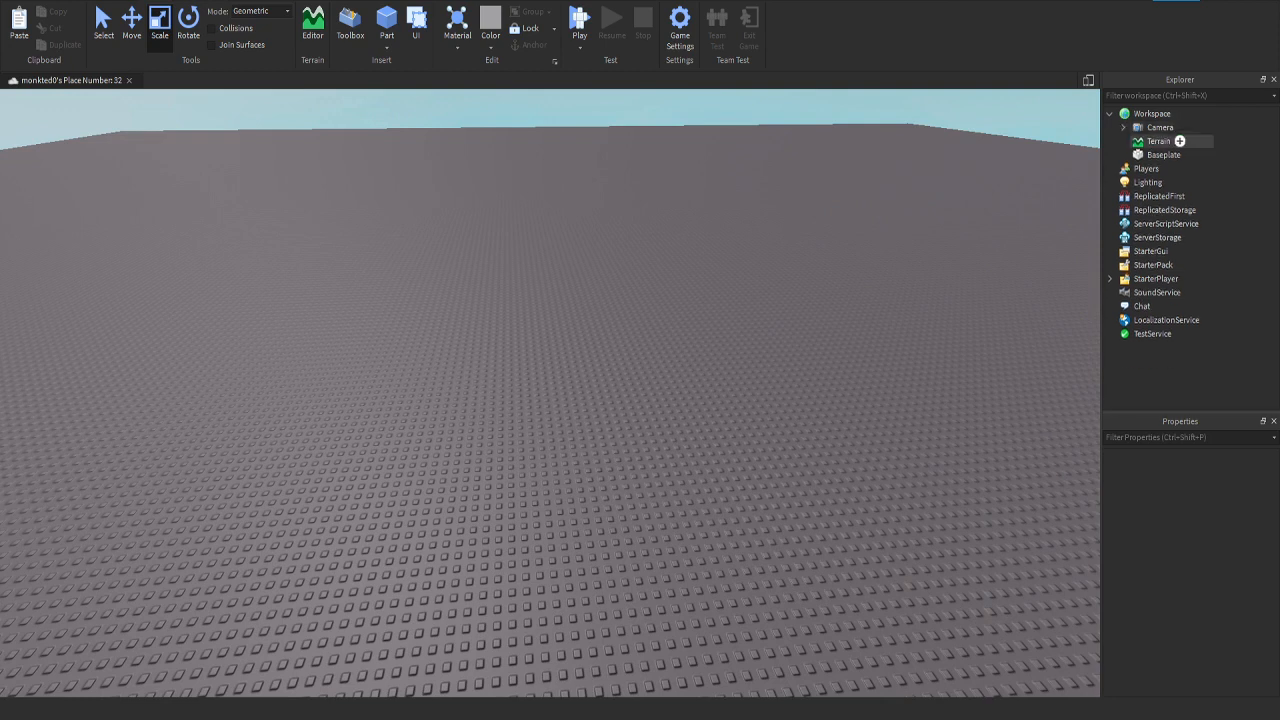
Step: Add a Part to Workspace
click(1110, 279)
click(1110, 279)
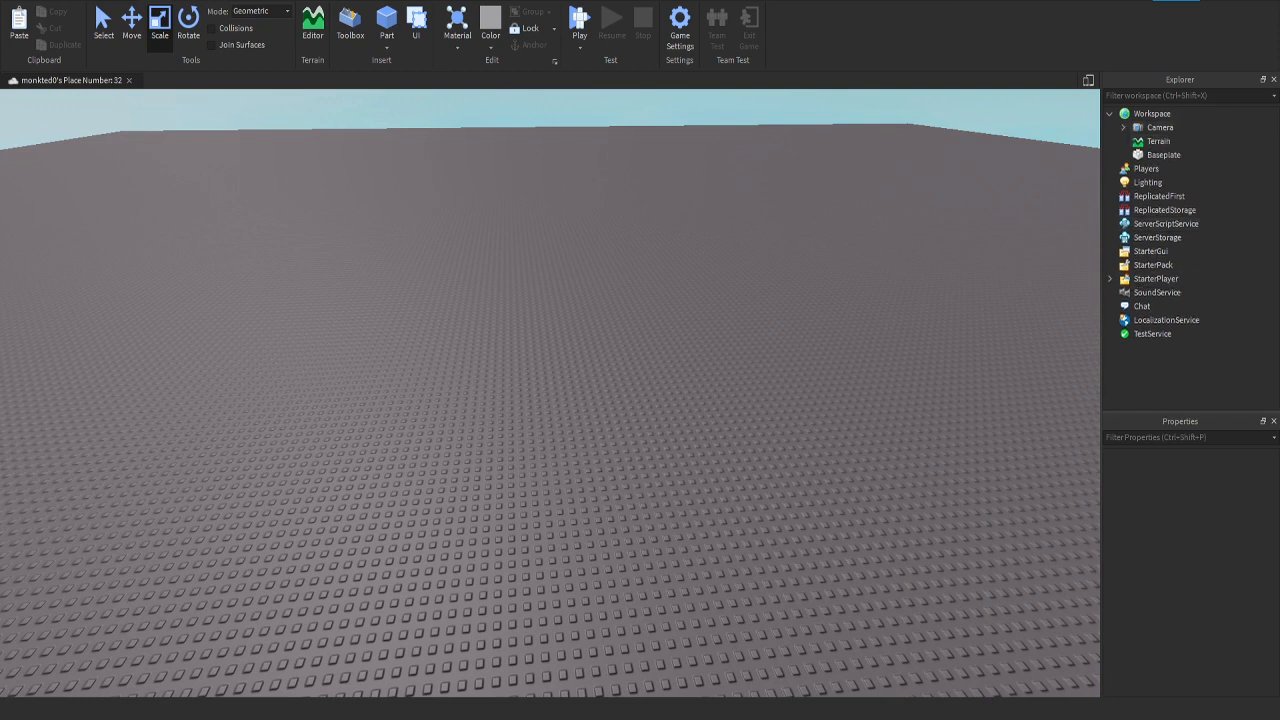
click(1152, 114)
click(1180, 114)
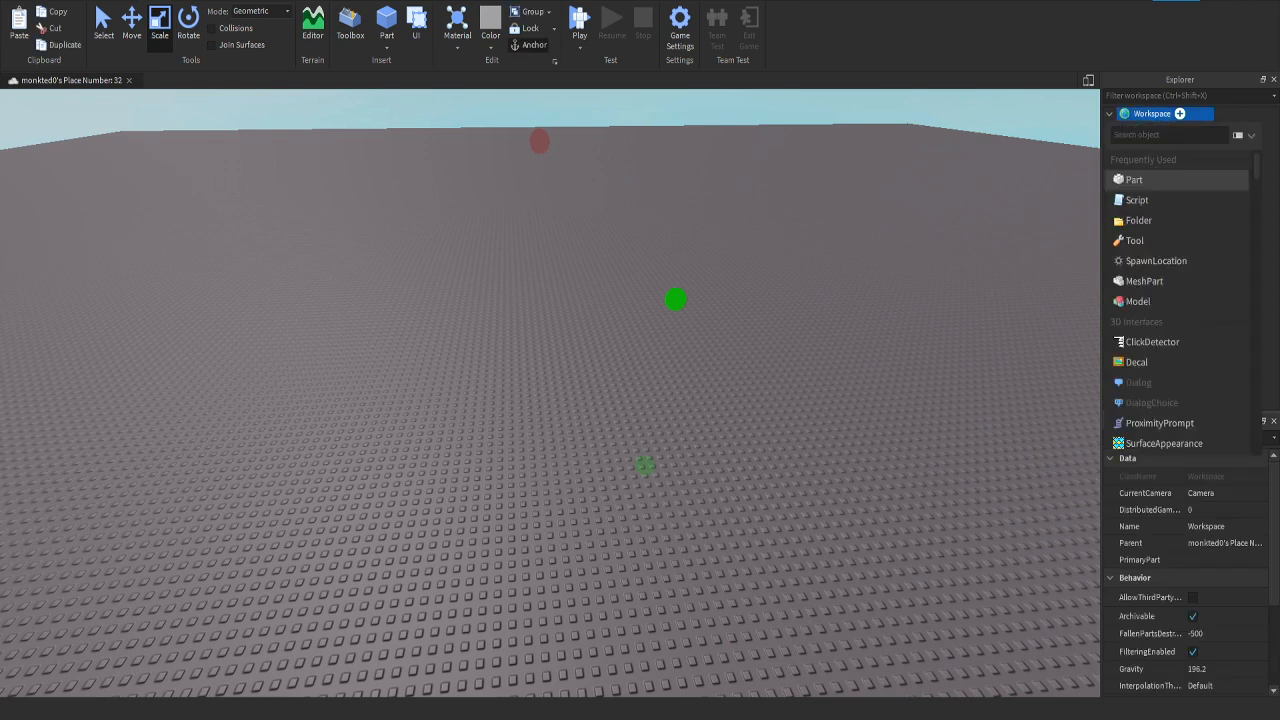
click(1134, 180)
right_drag(700, 380, 768, 331)
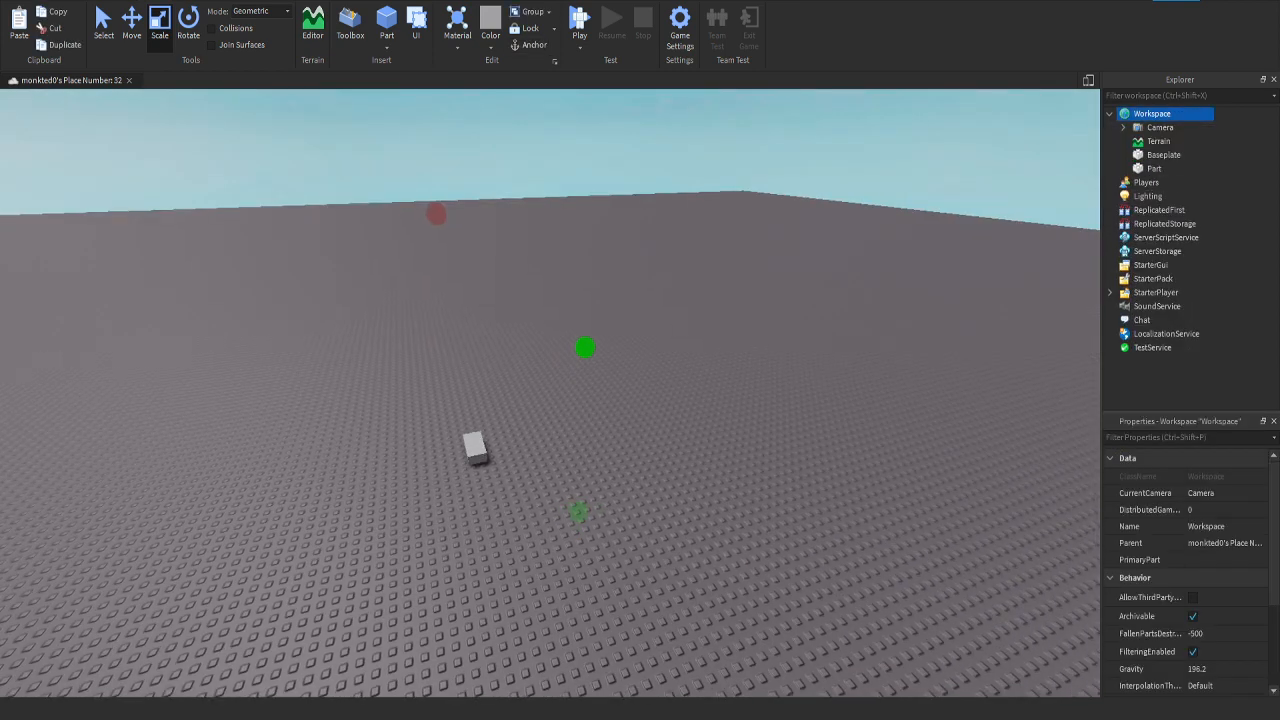
Step: Collapse and expand Workspace to examine how the Part is nested inside it
click(1110, 114)
click(1110, 114)
click(1155, 169)
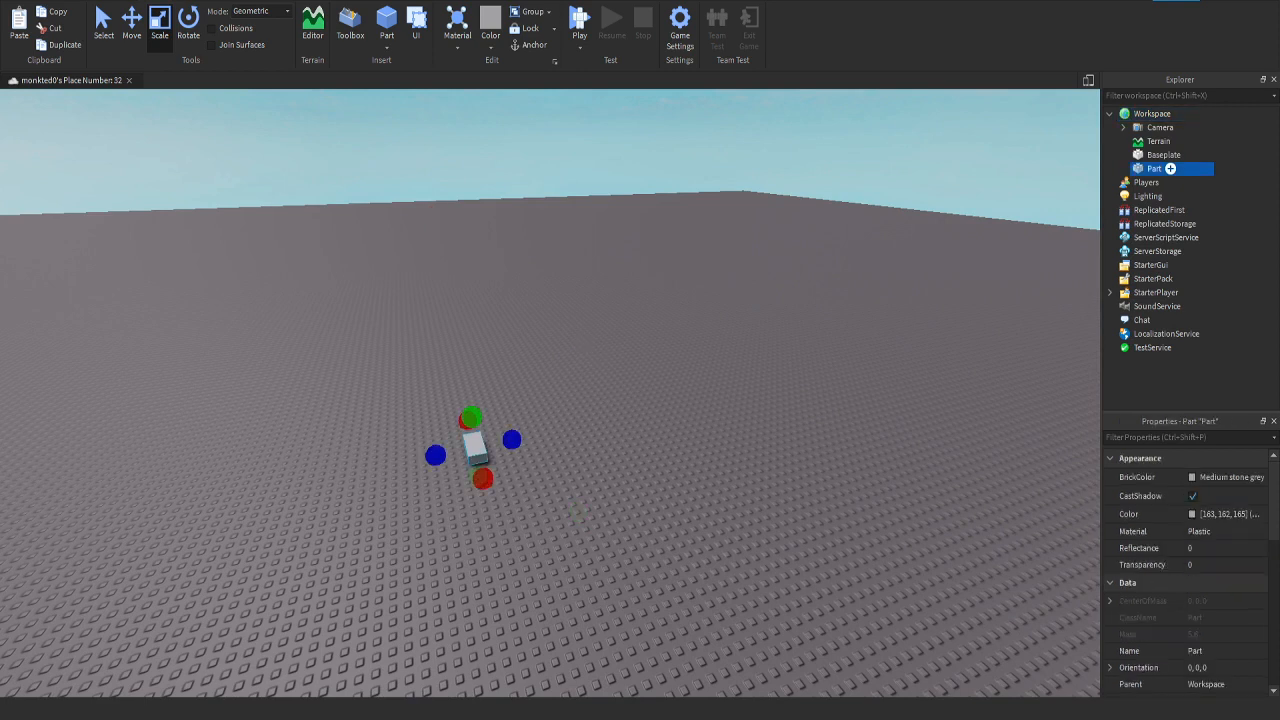
double_click(1152, 114)
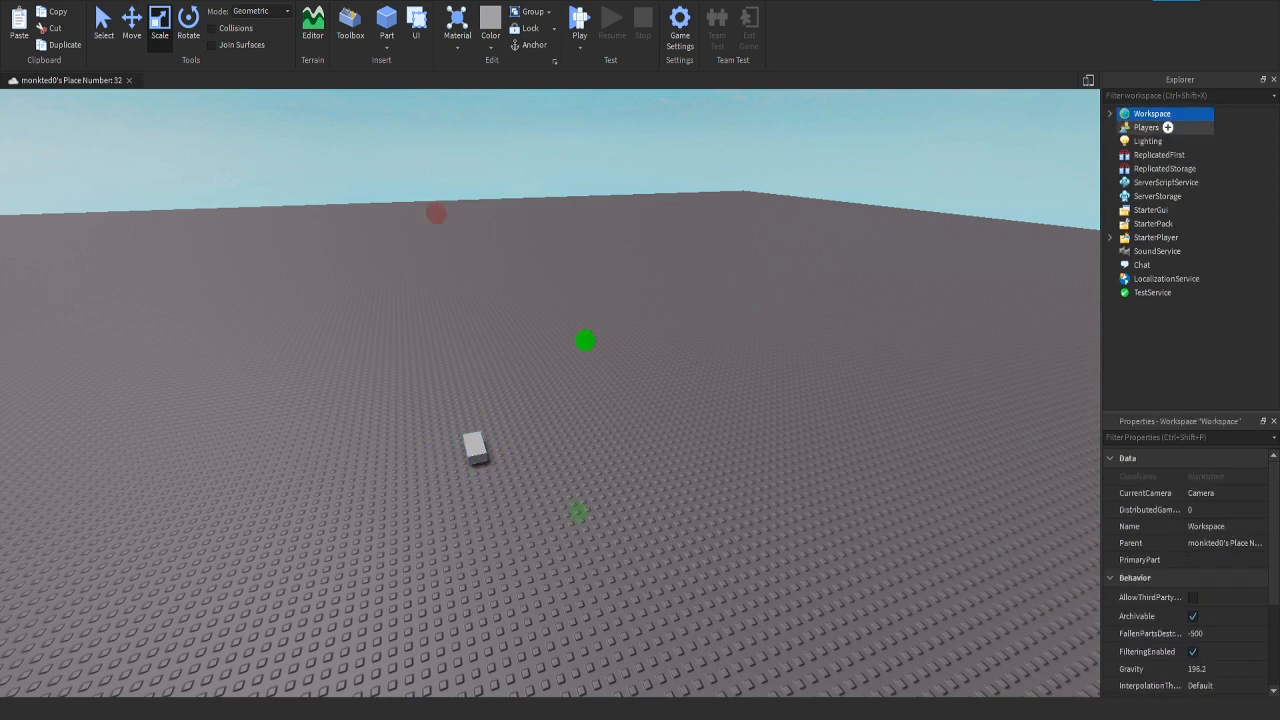
click(1110, 114)
click(1110, 114)
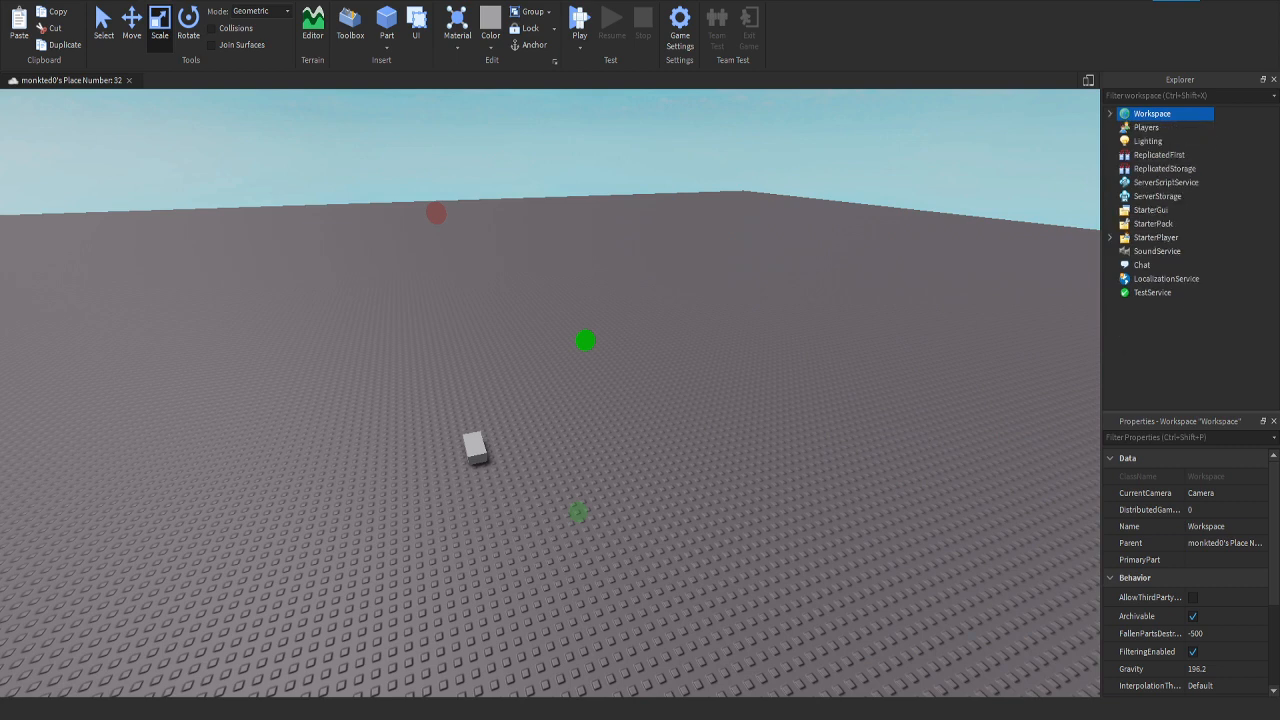
click(1110, 114)
Step: Add a Script inside the Part and expand the Part in the object tree
click(1155, 169)
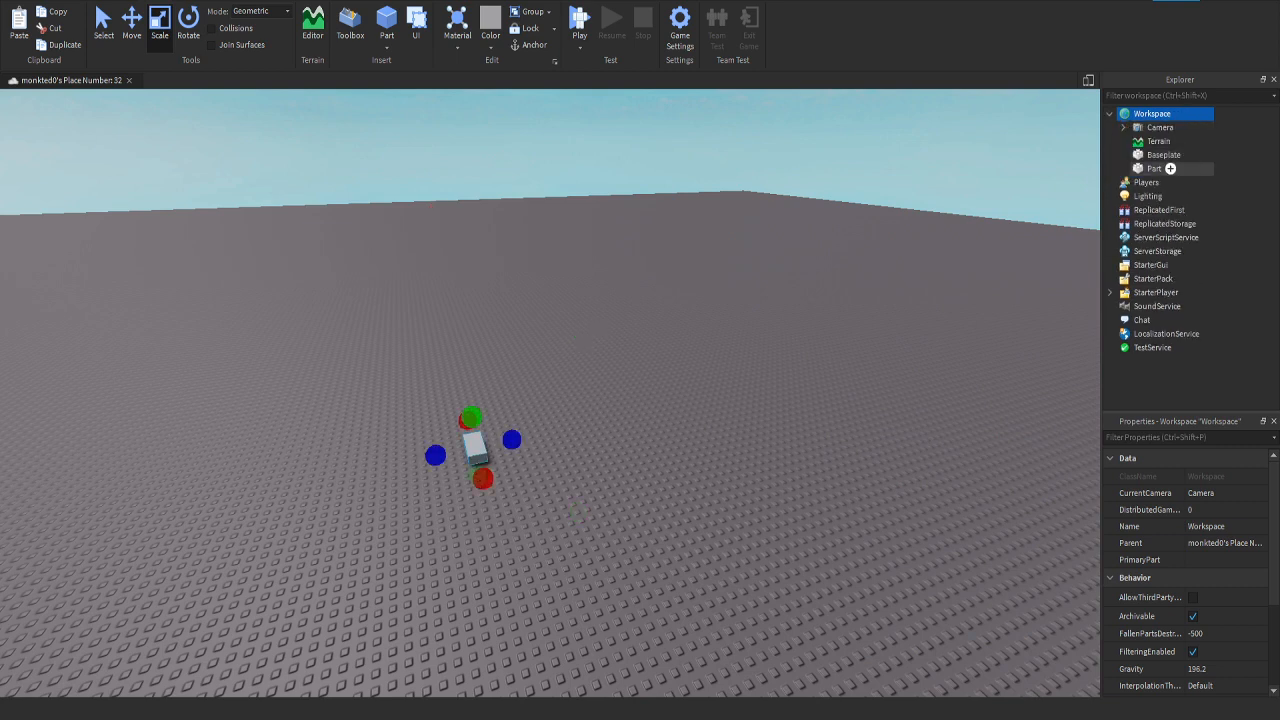
click(1170, 169)
click(1140, 234)
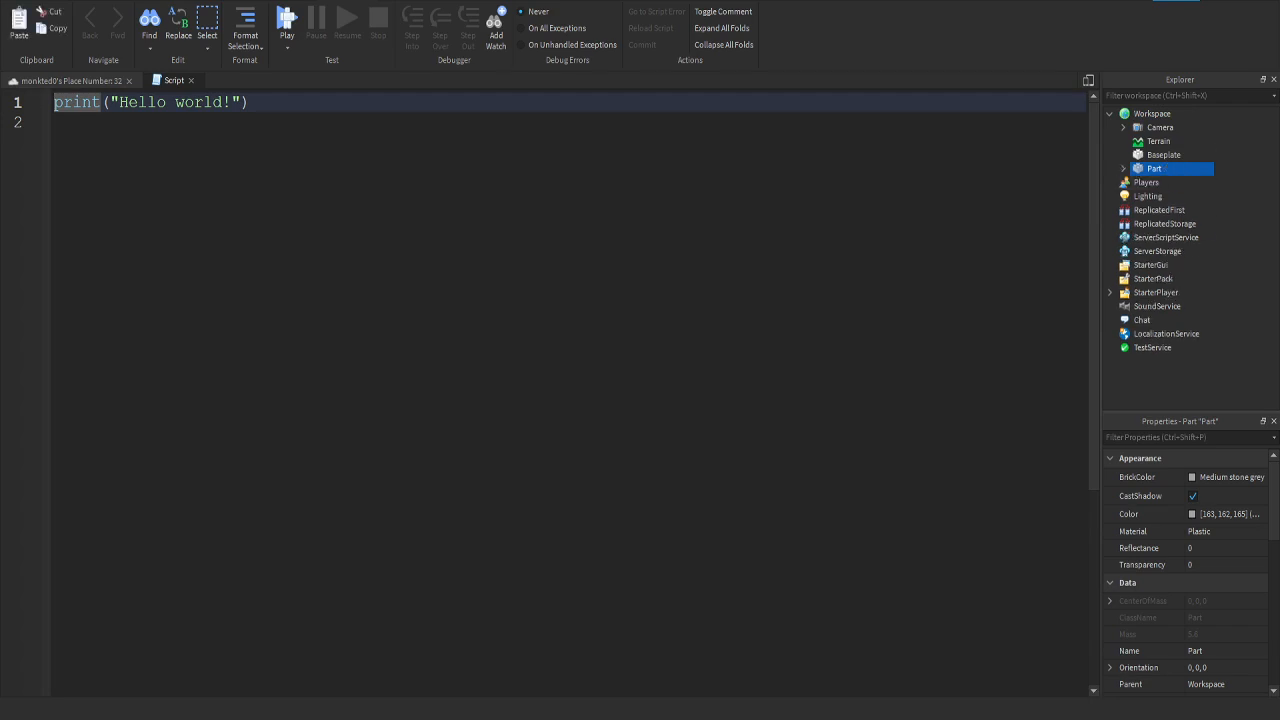
click(1123, 169)
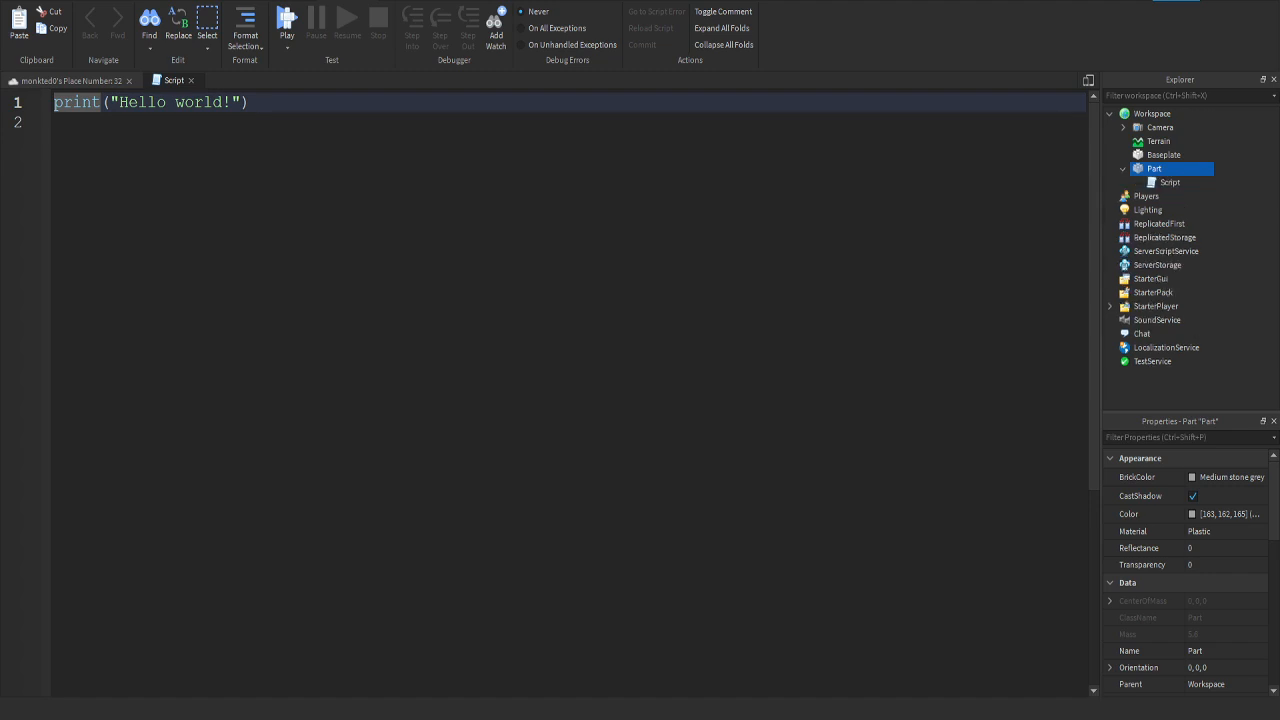
Step: Add an Animation object inside the Script and delete it again
click(1168, 182)
click(1189, 182)
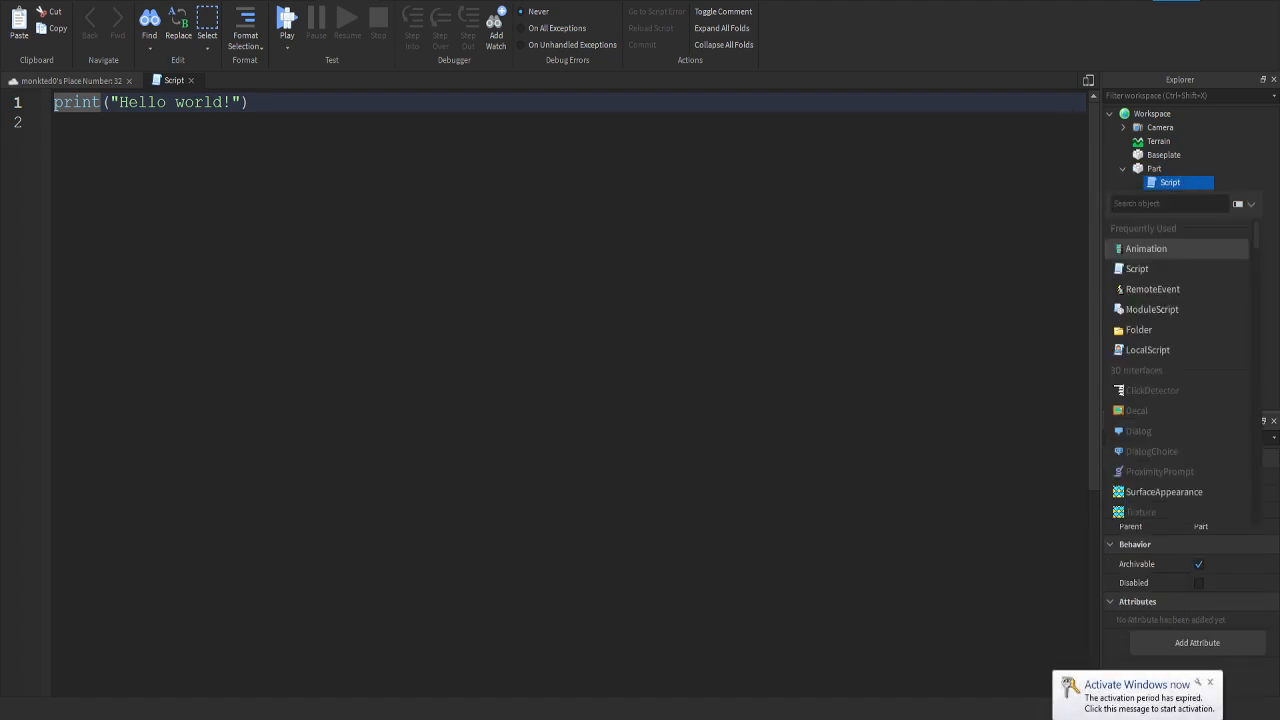
click(1146, 248)
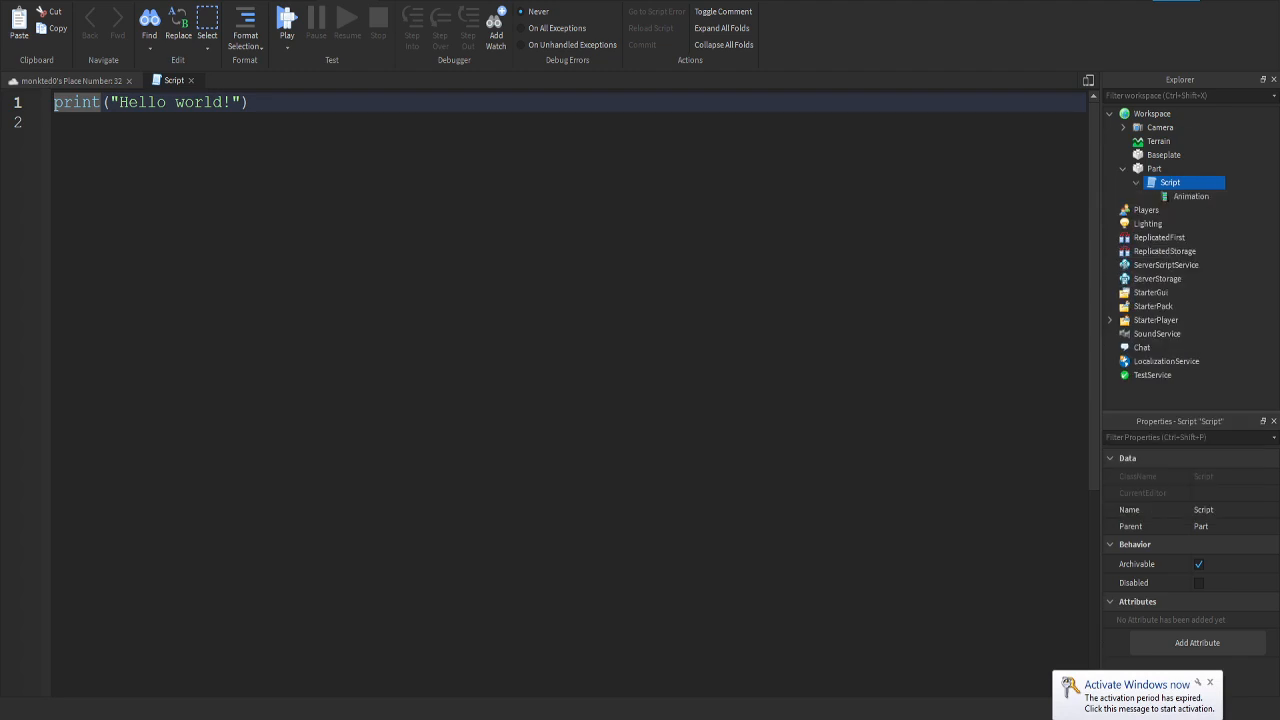
click(1191, 196)
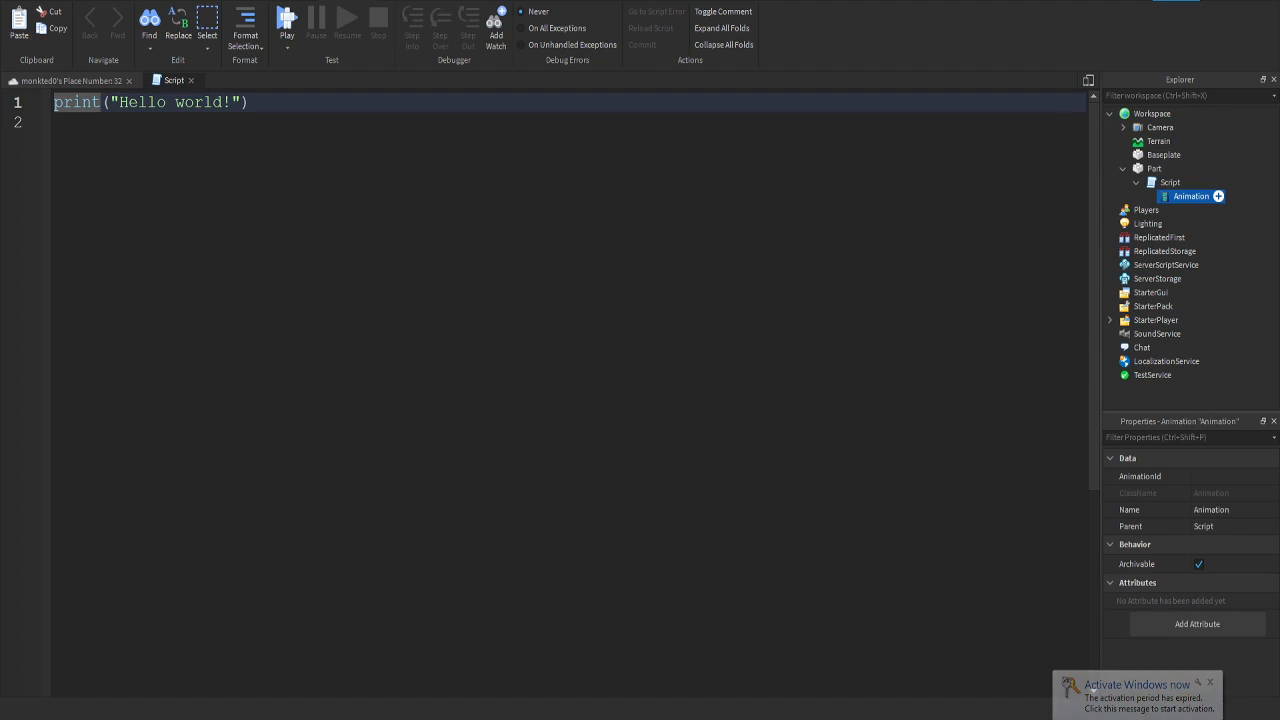
key(Delete)
Step: Replace the Script's default code with a reference to its parent object, "script.Parent.", ready for a property name
key(ctrl+a)
key(BackSpace)
text(script.Parent)
key(Tab)
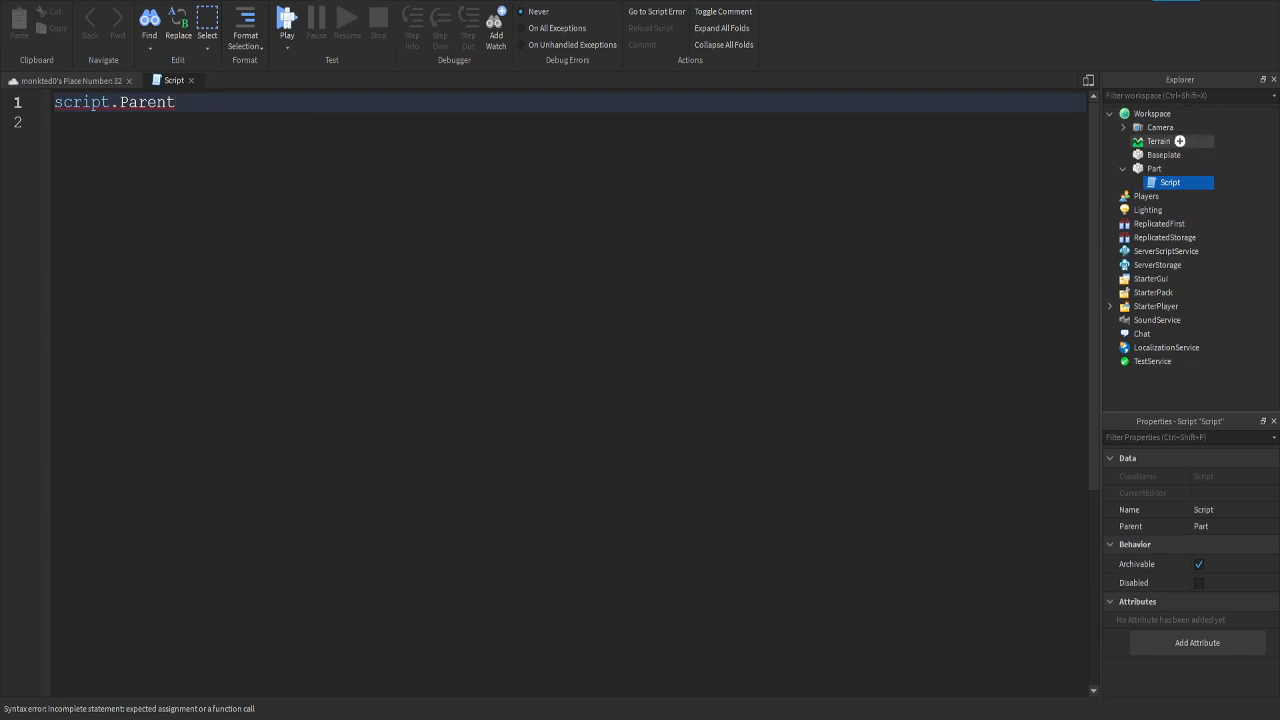
click(1154, 168)
click(1170, 182)
click(176, 102)
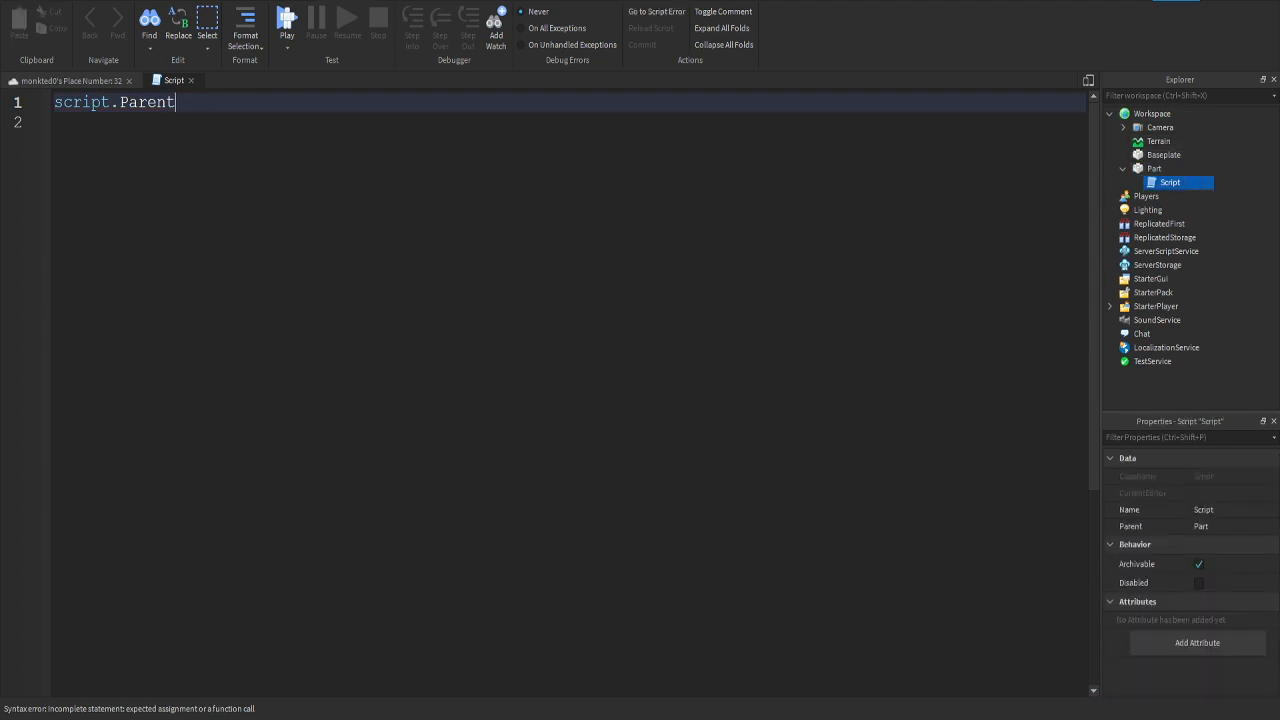
text(.)
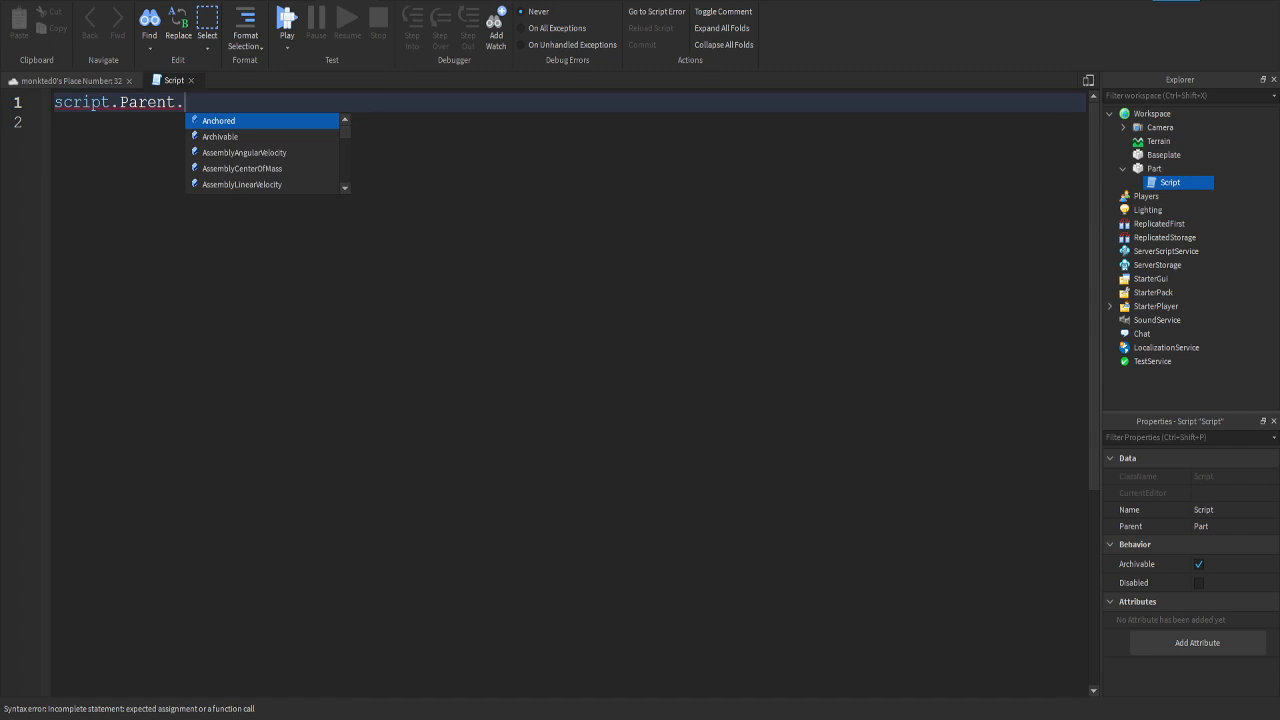
Step: Look through the Part's properties and complete the first line as script.Parent.CastShadow = false
click(1169, 168)
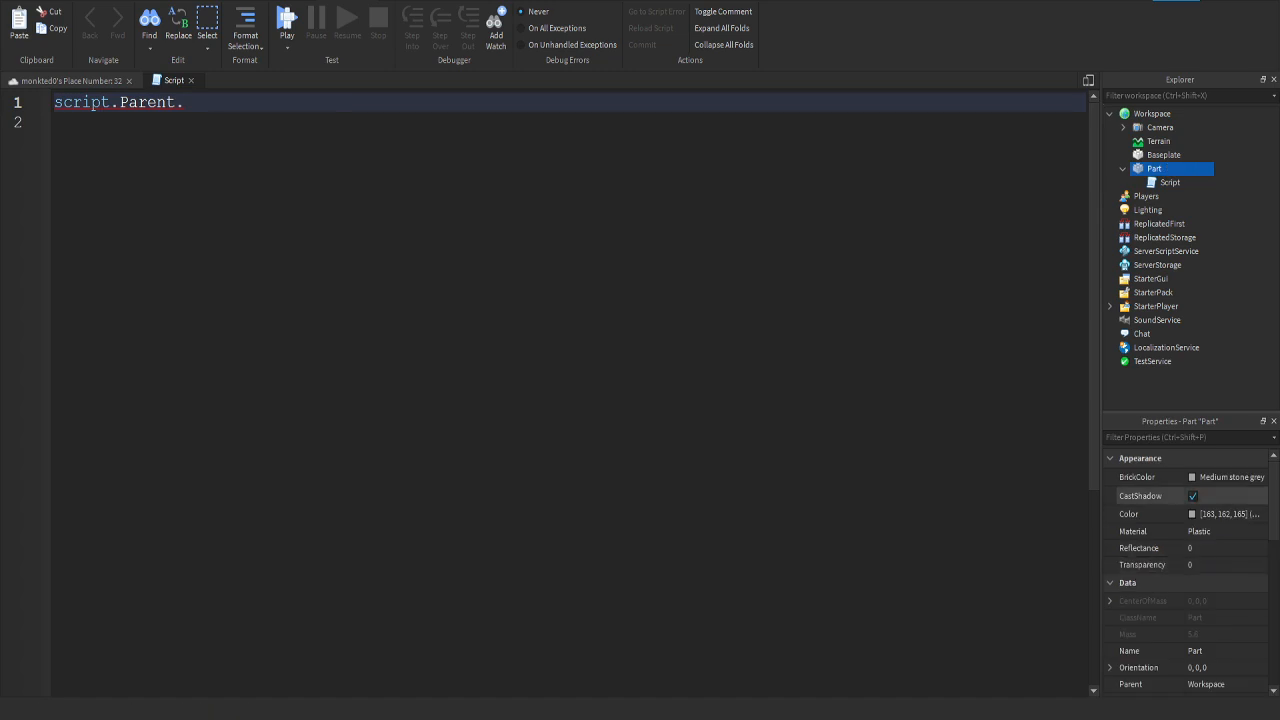
scroll(1150, 510, down, 5)
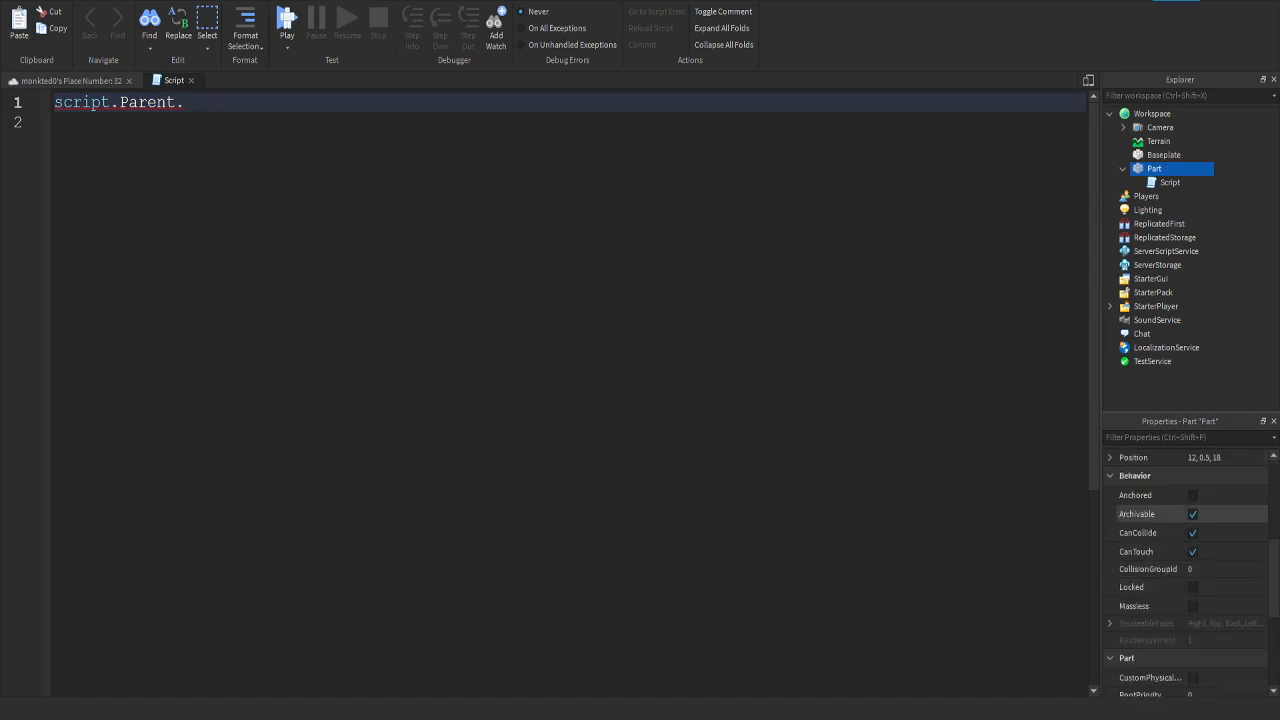
scroll(1150, 551, down, 3)
scroll(1150, 500, up, 8)
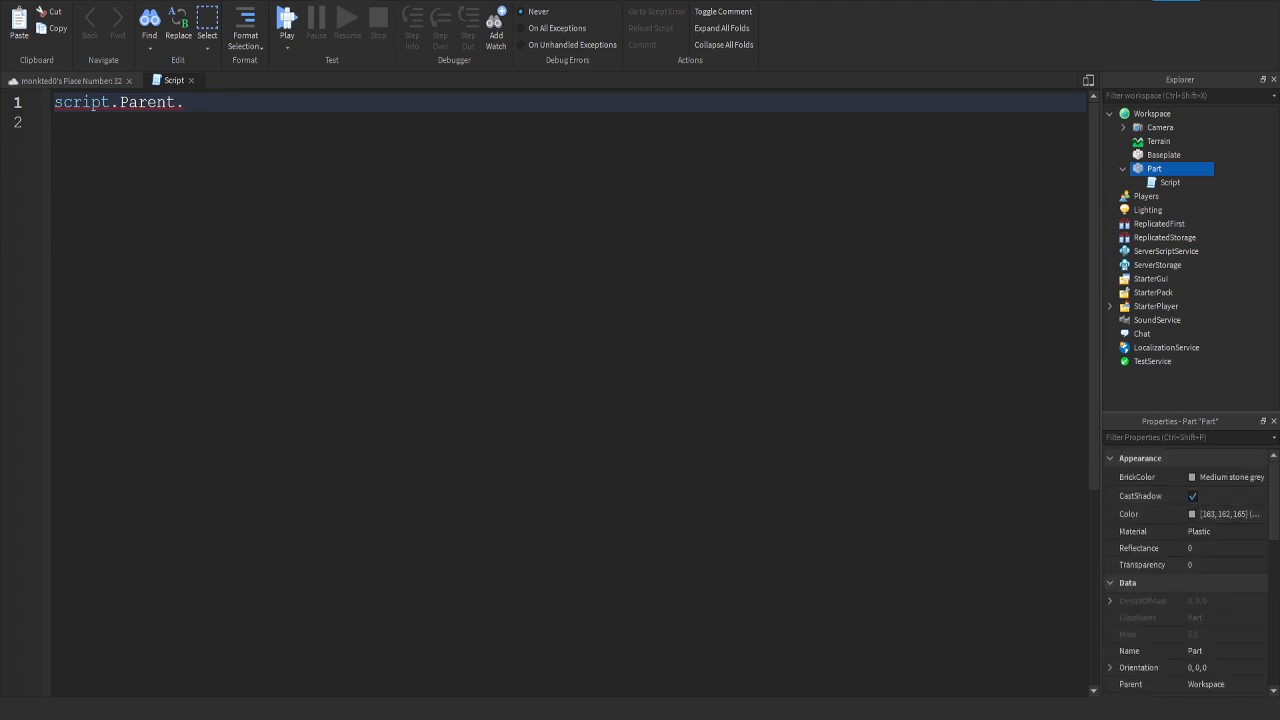
click(208, 102)
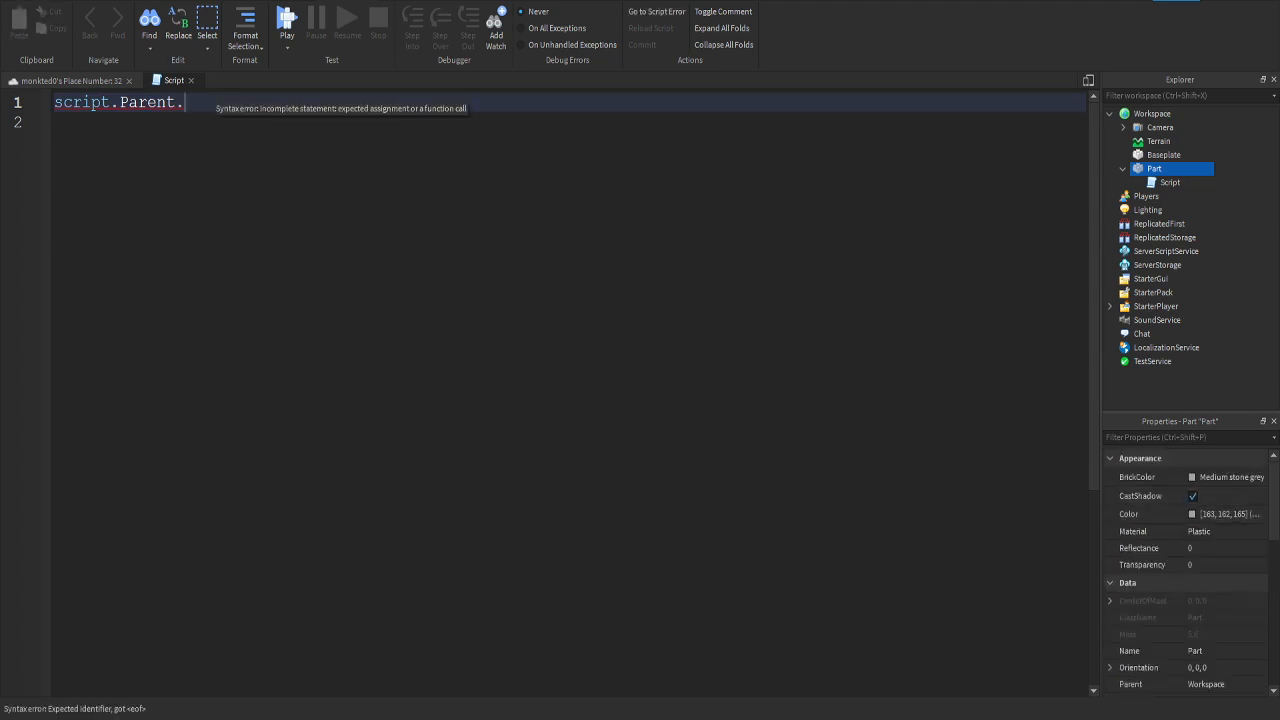
text(CastShadow )
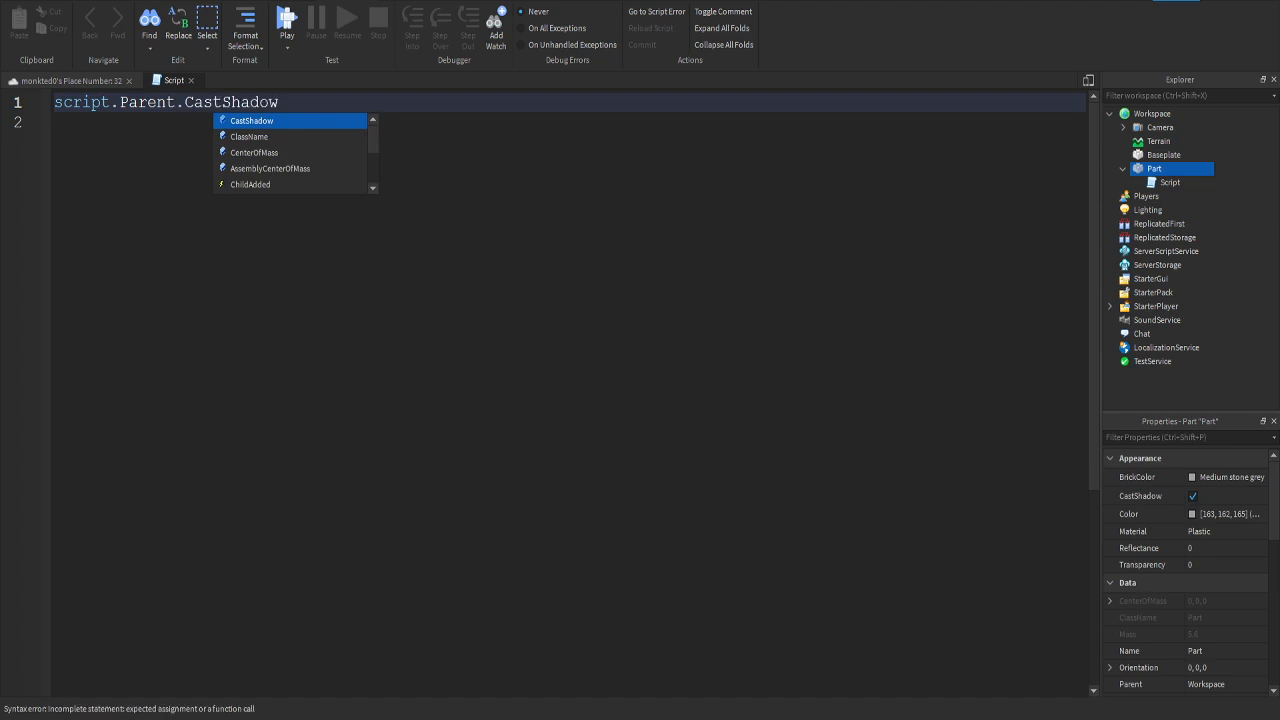
text(= false)
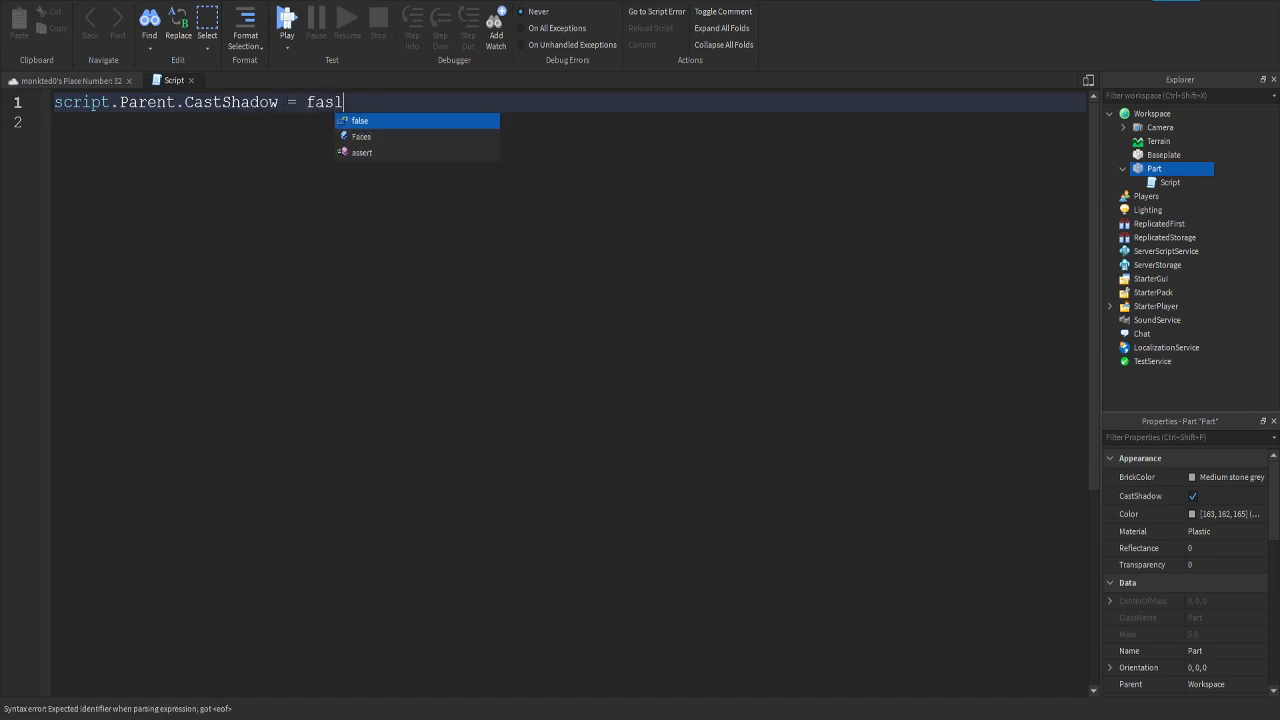
key(Return)
Step: Add a second script line reading script.Parent.CanCollide = false
text(script.Parent.Can)
key(Tab)
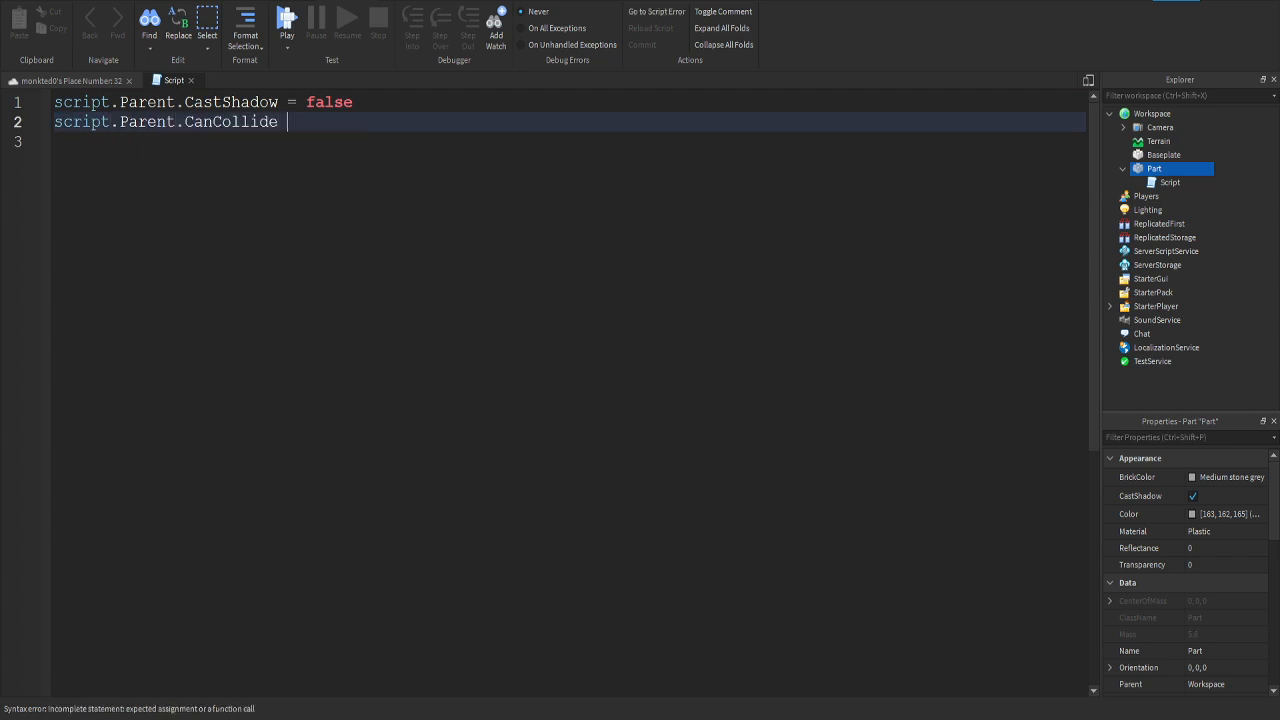
text(= )
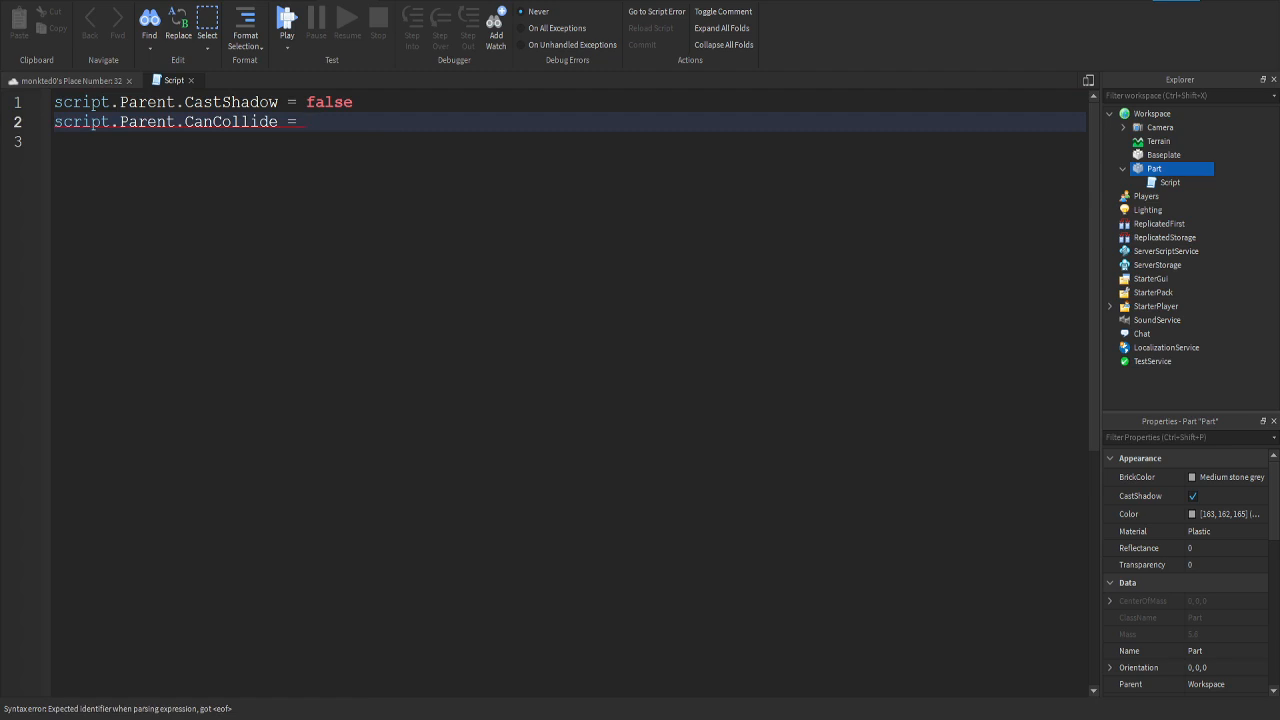
text(false)
Step: Start a playtest and walk the avatar back and forth through the Part to test its collision and shadow
click(71, 81)
scroll(550, 393, up, 1)
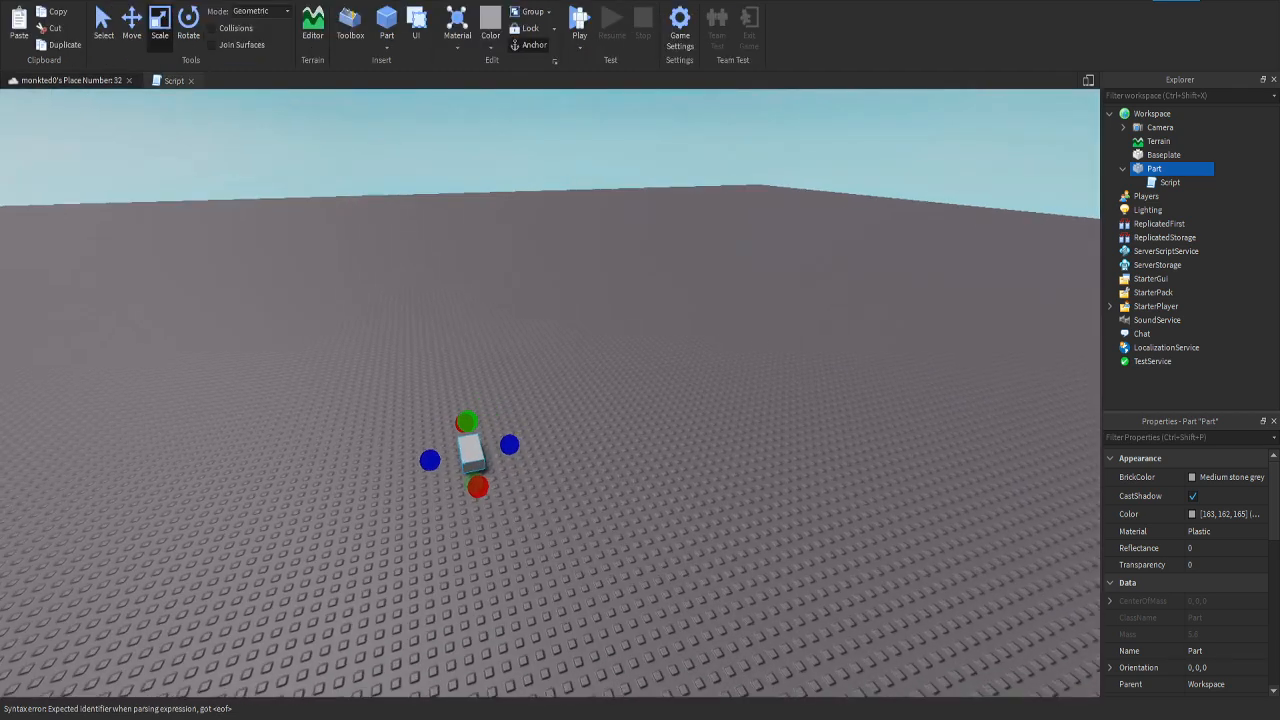
key(F5)
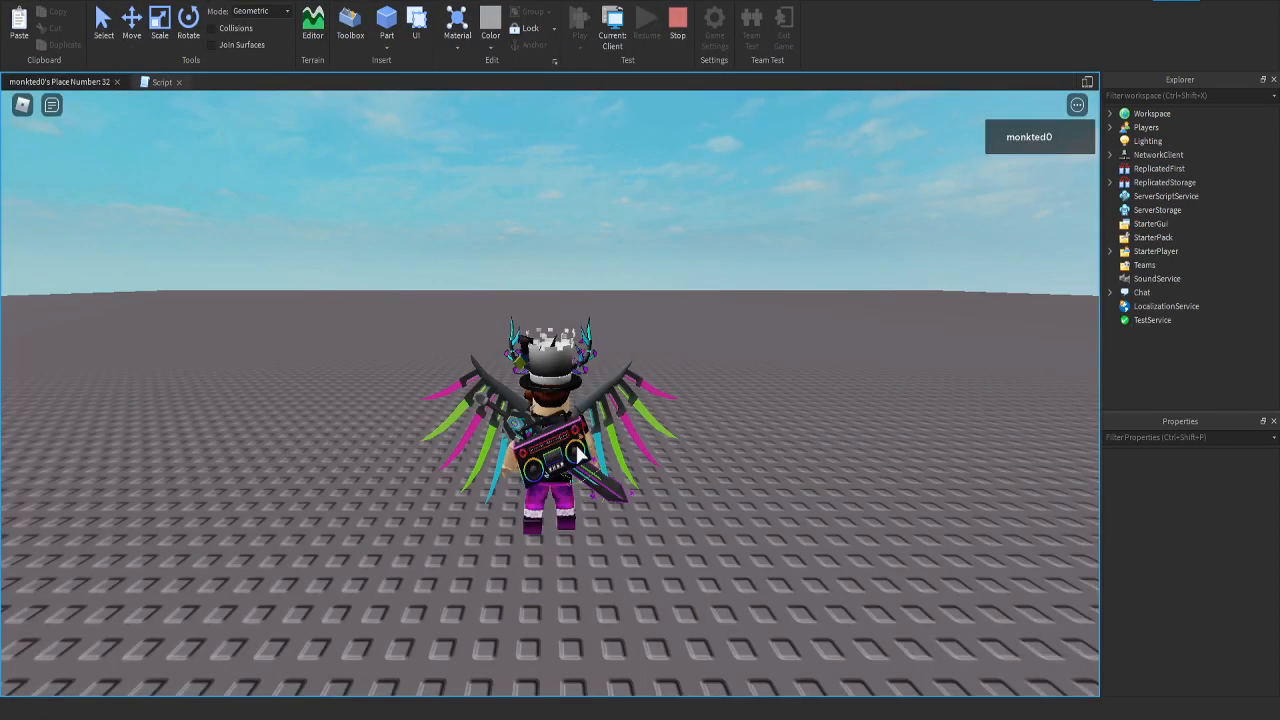
right_drag(657, 441, 657, 441)
key(w)
key(a)
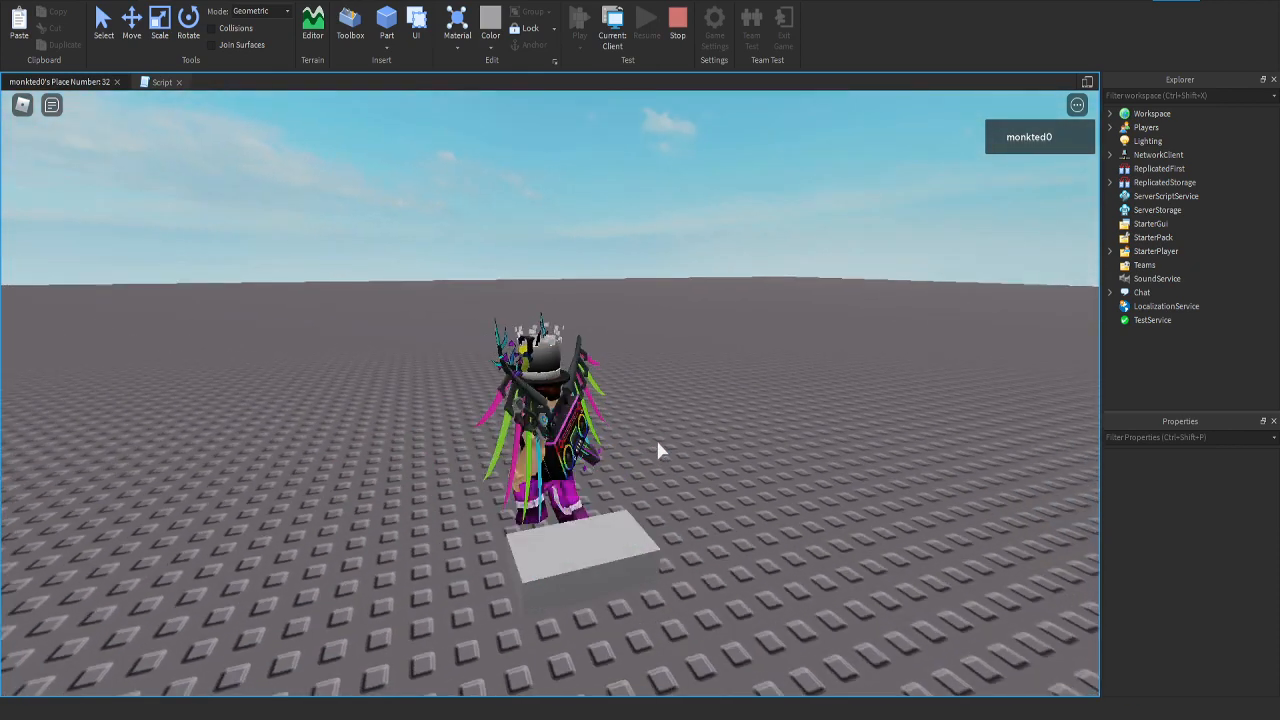
key(s)
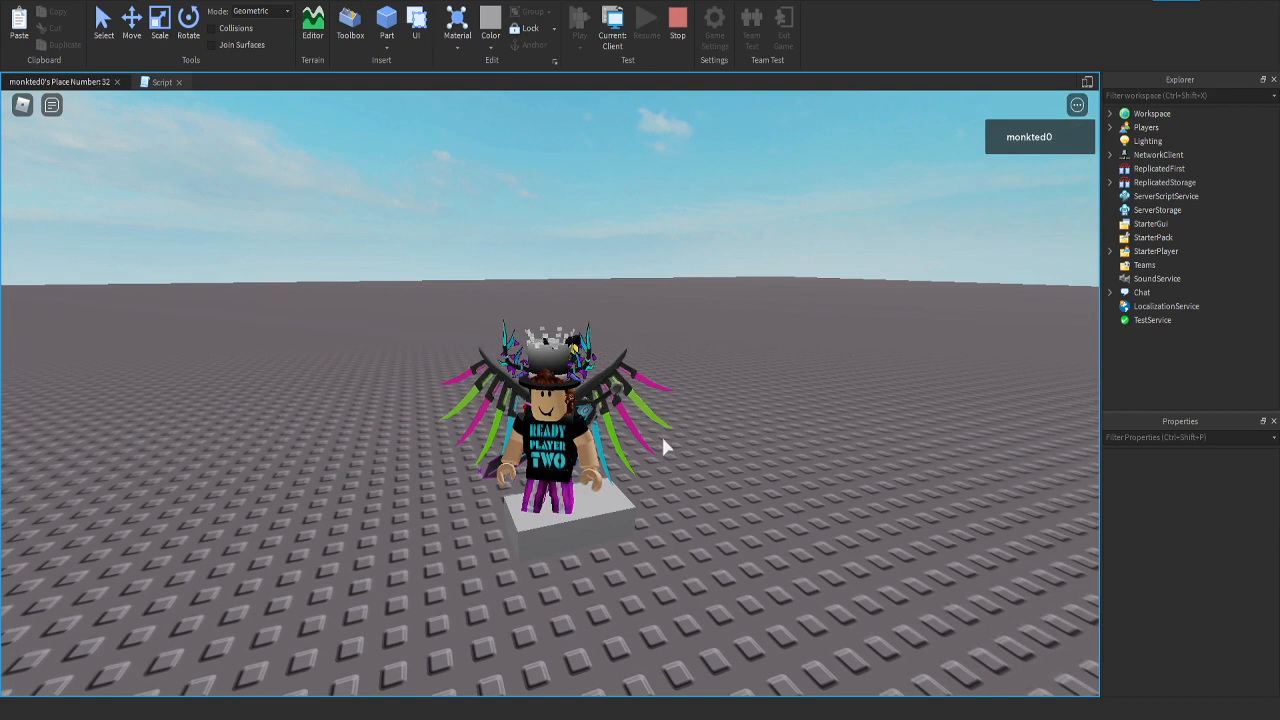
key(w)
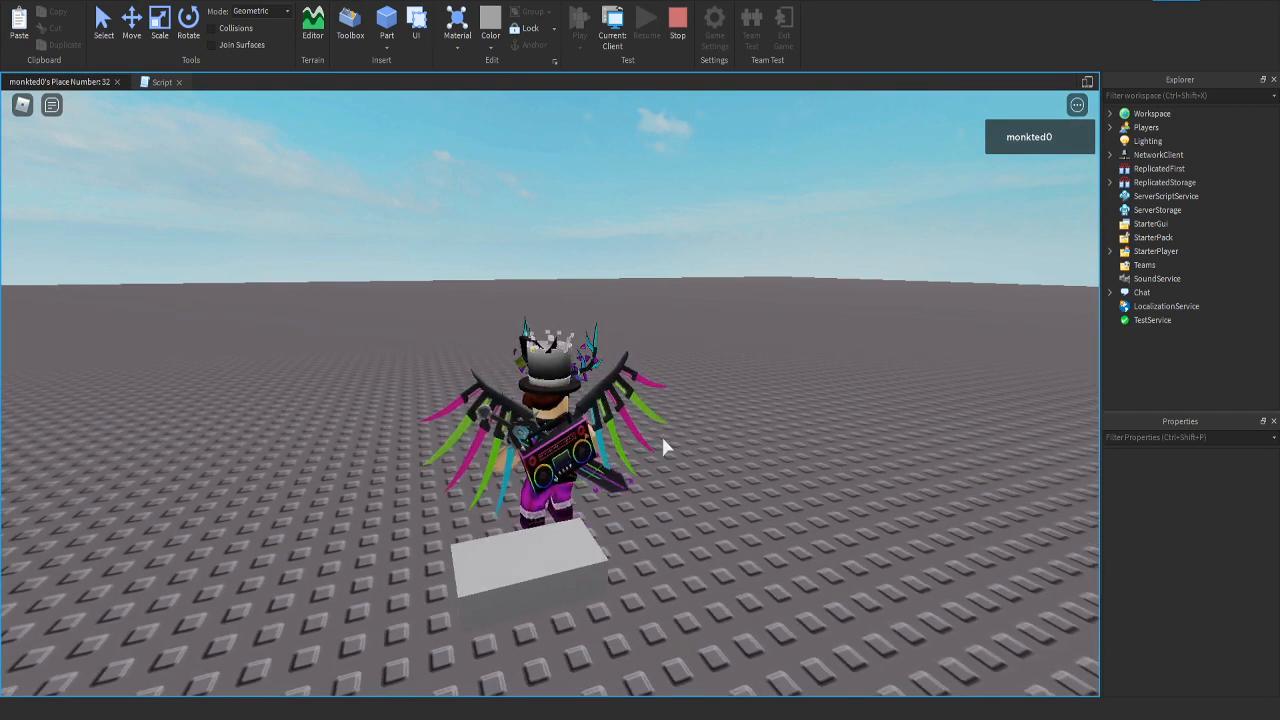
key(s)
key(d)
key(w)
key(a)
key(s)
key(a)
key(w)
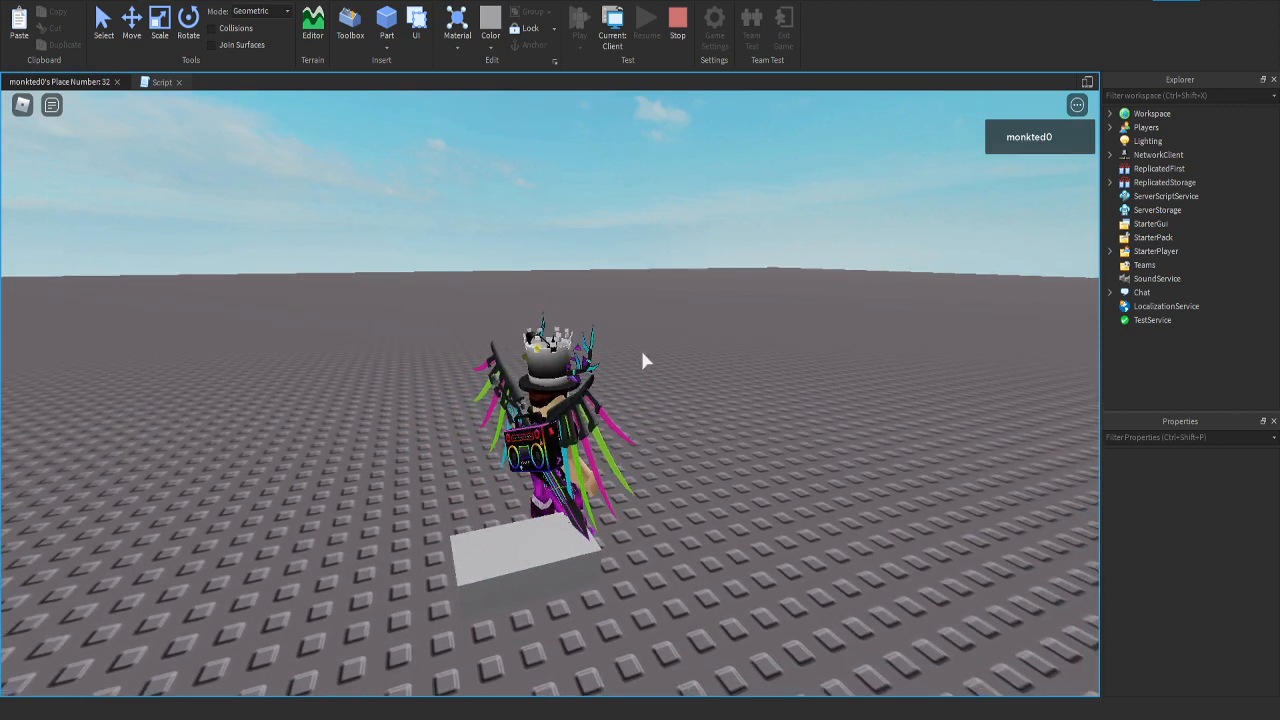
key(s)
Step: Review the CastShadow and CanCollide script lines alongside the running game, and stop the playtest
click(161, 81)
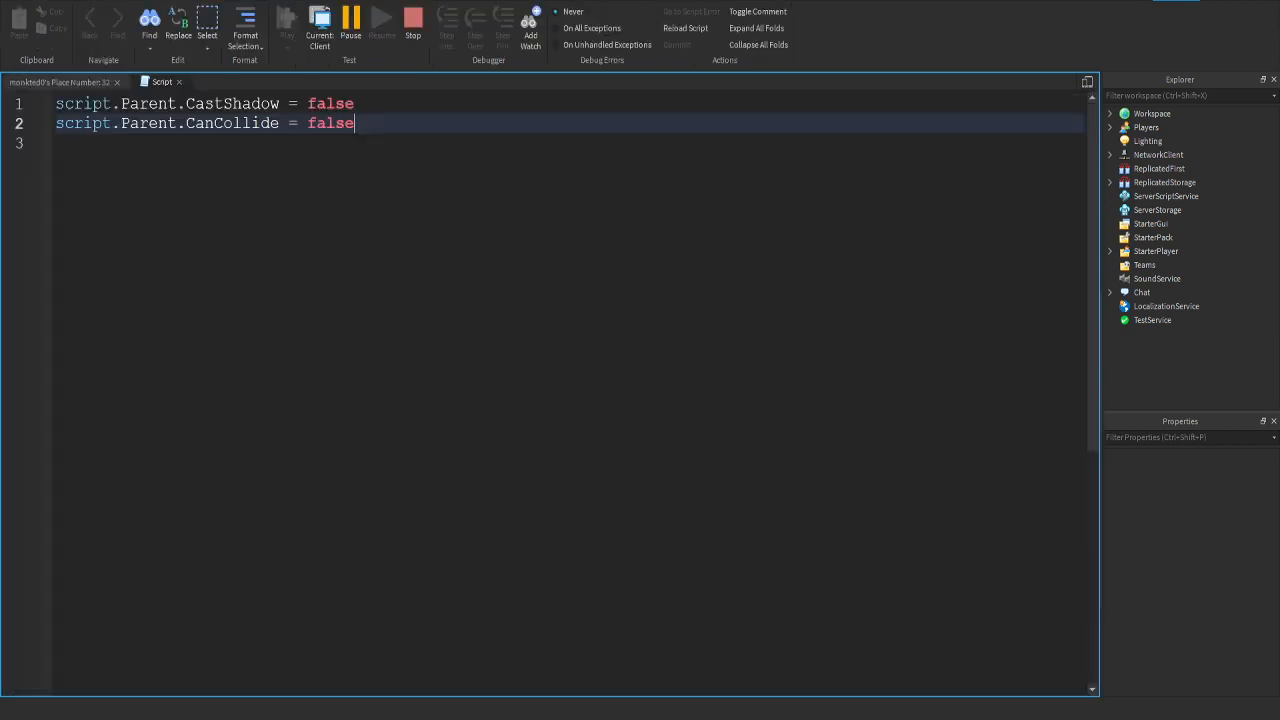
drag(55, 103, 355, 103)
click(298, 103)
click(355, 103)
drag(55, 103, 280, 103)
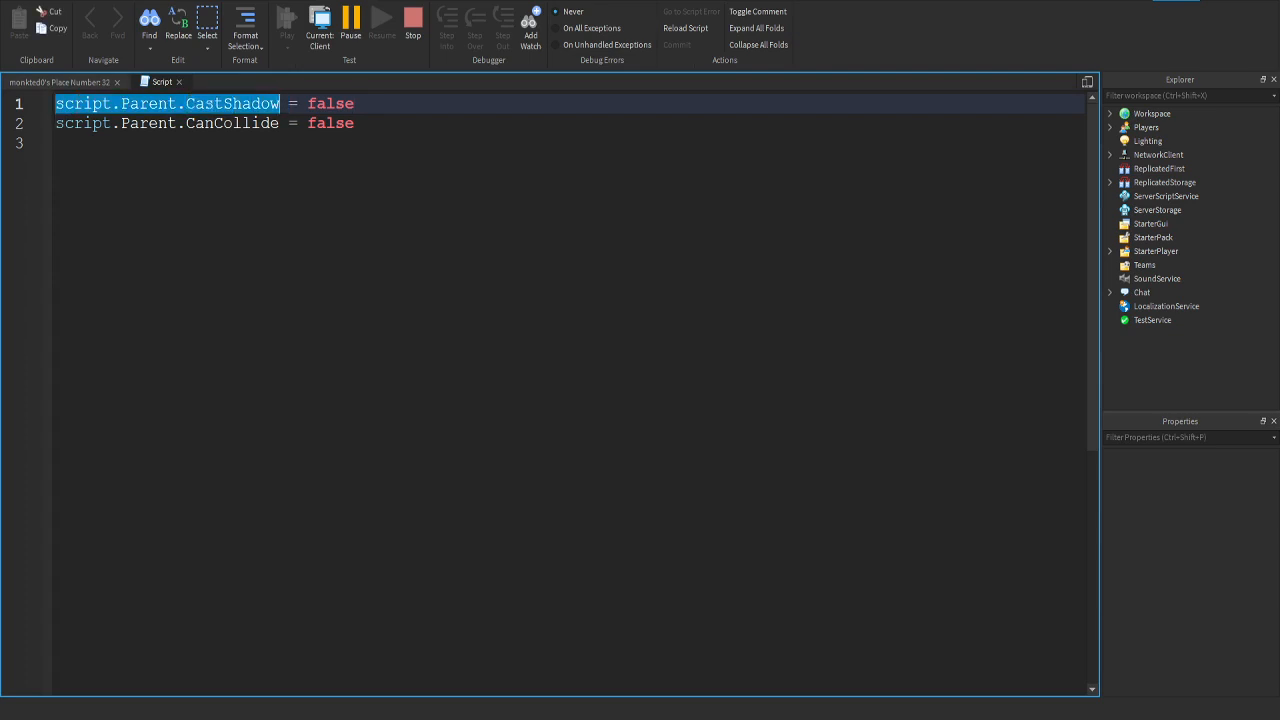
click(280, 103)
click(60, 82)
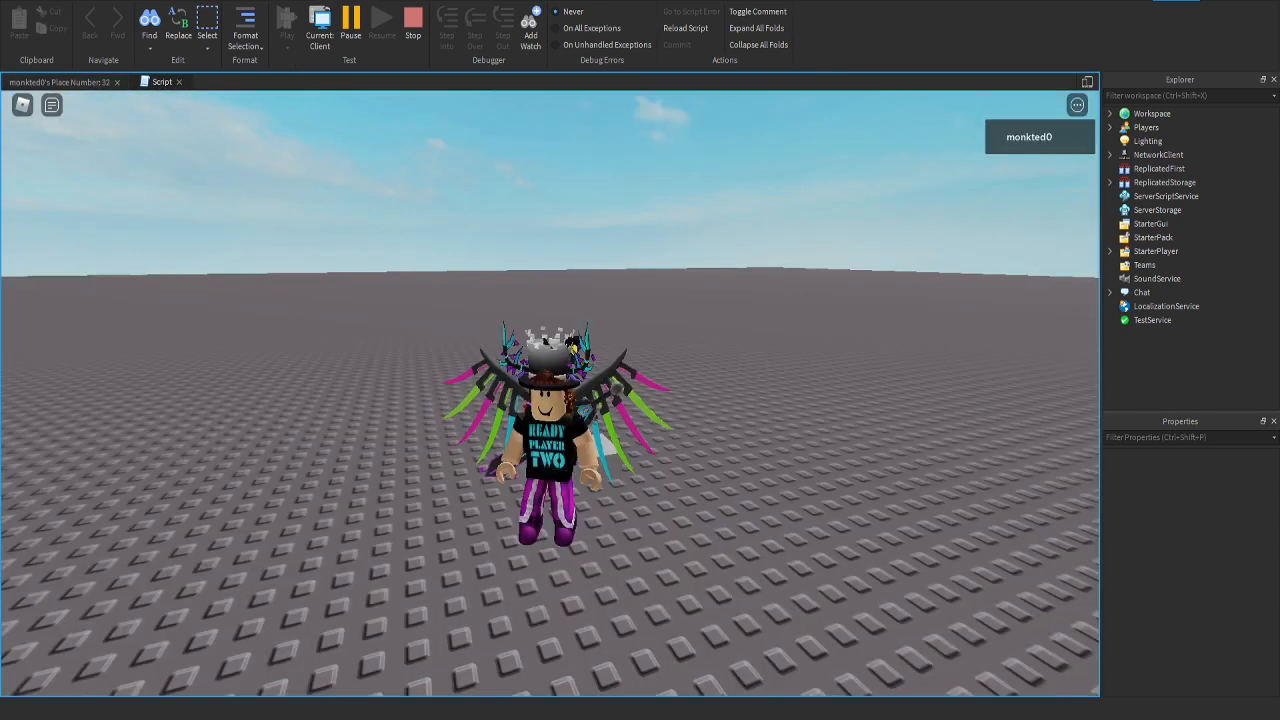
click(162, 82)
click(60, 82)
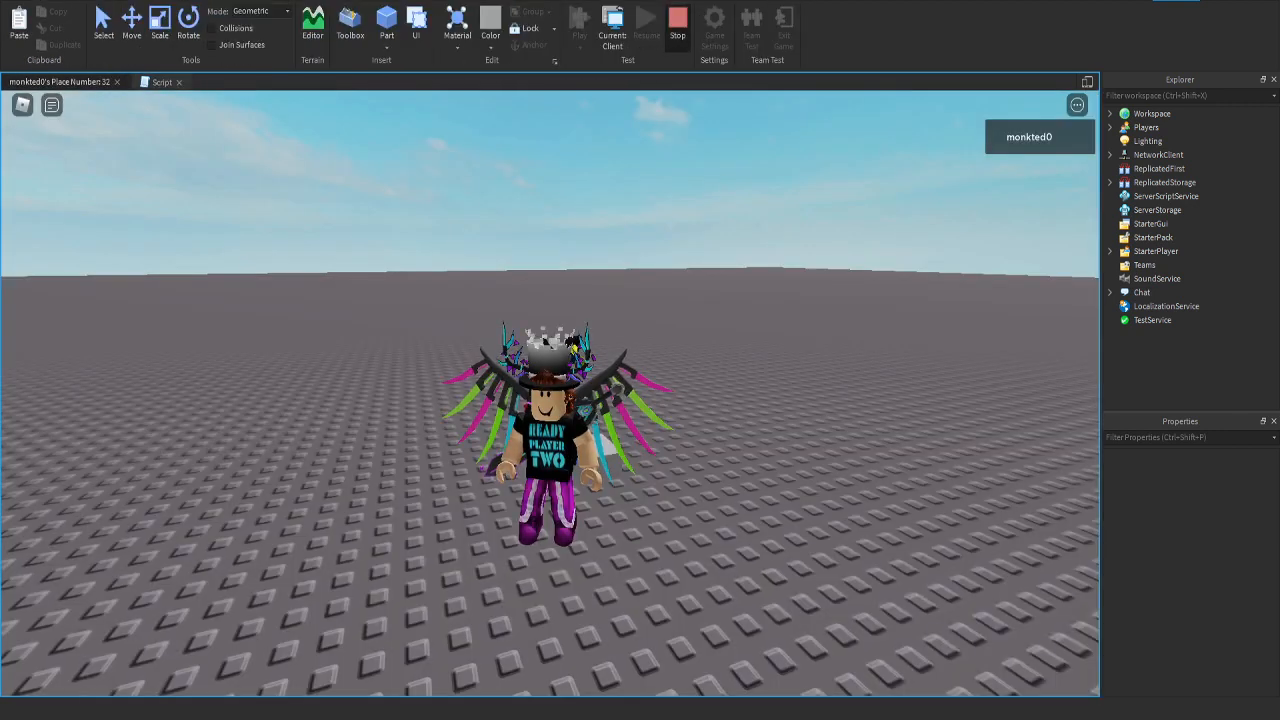
click(677, 20)
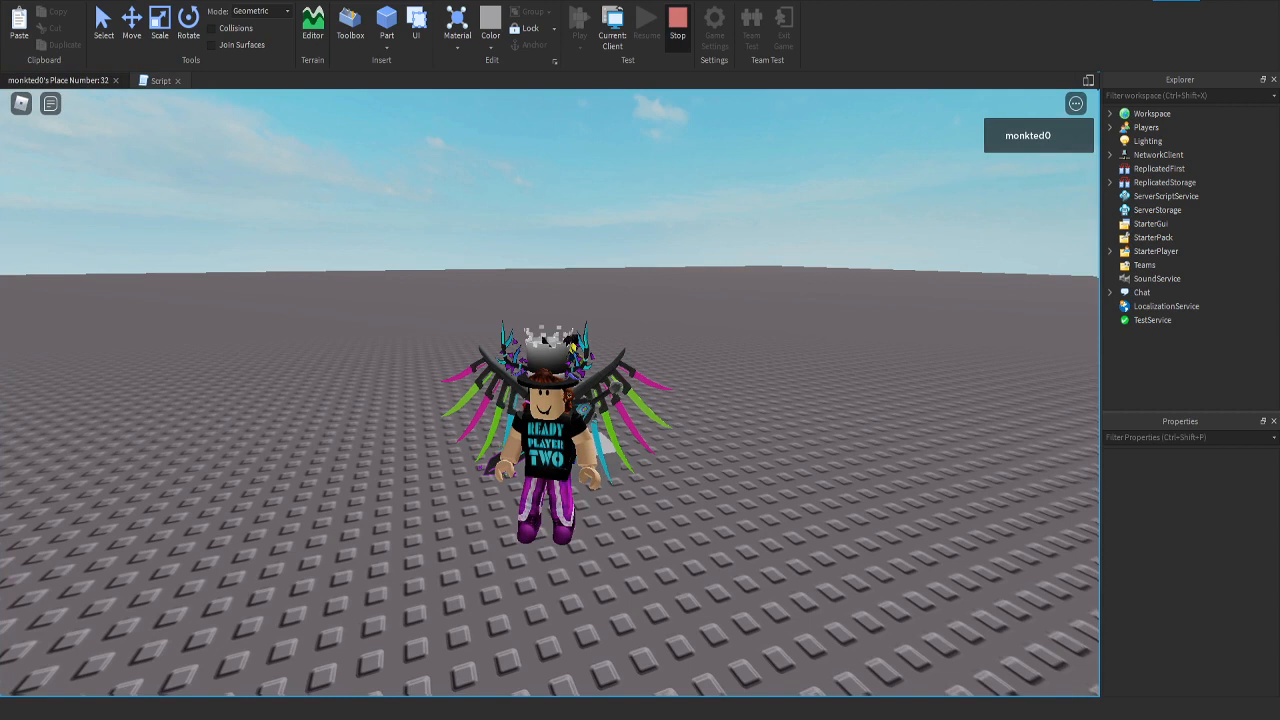